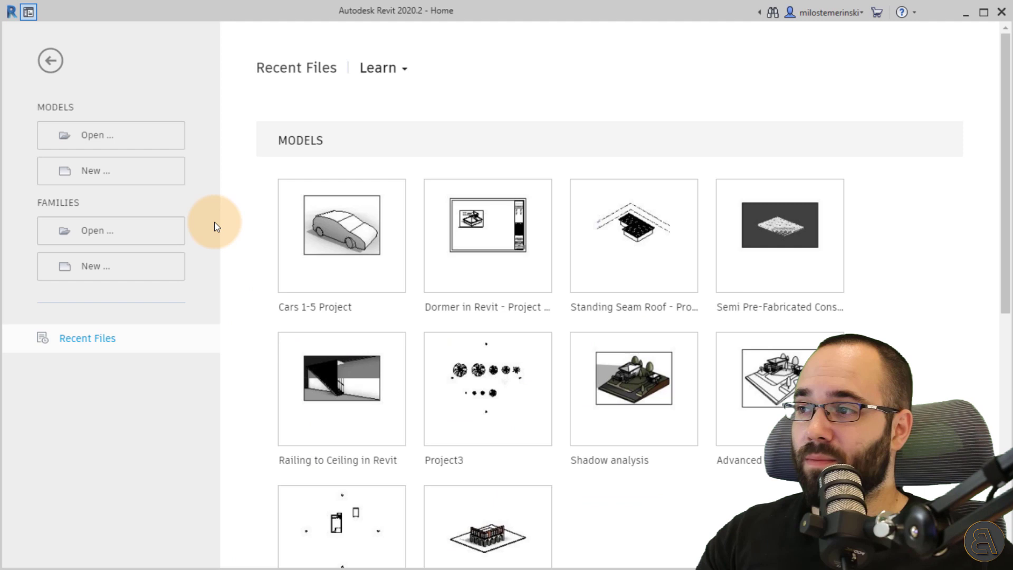
Create a new project from the Architecture Design Template - Metric.
{"action": "left_click", "coordinate": [109, 176]}
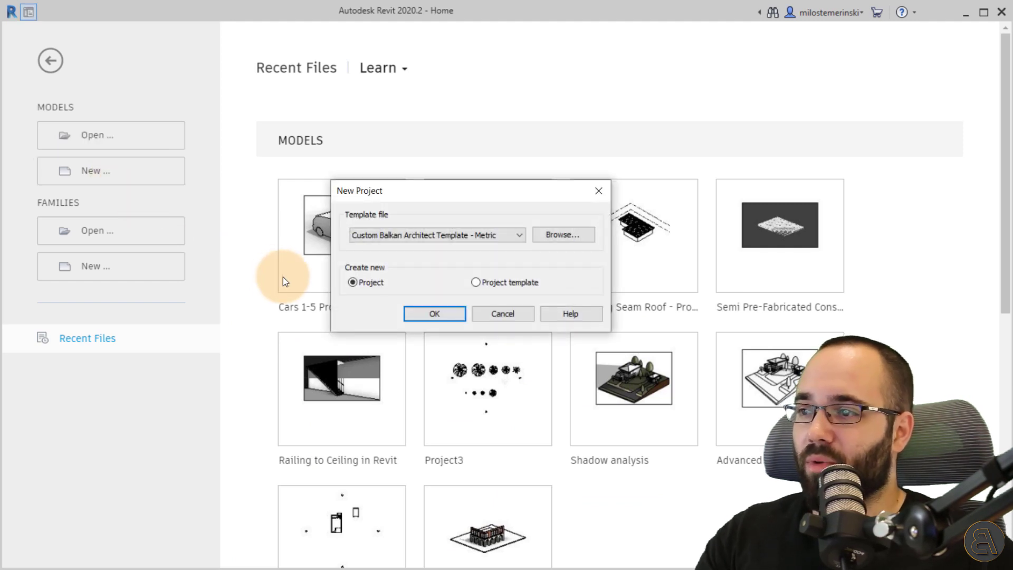
{"action": "left_click", "coordinate": [408, 238]}
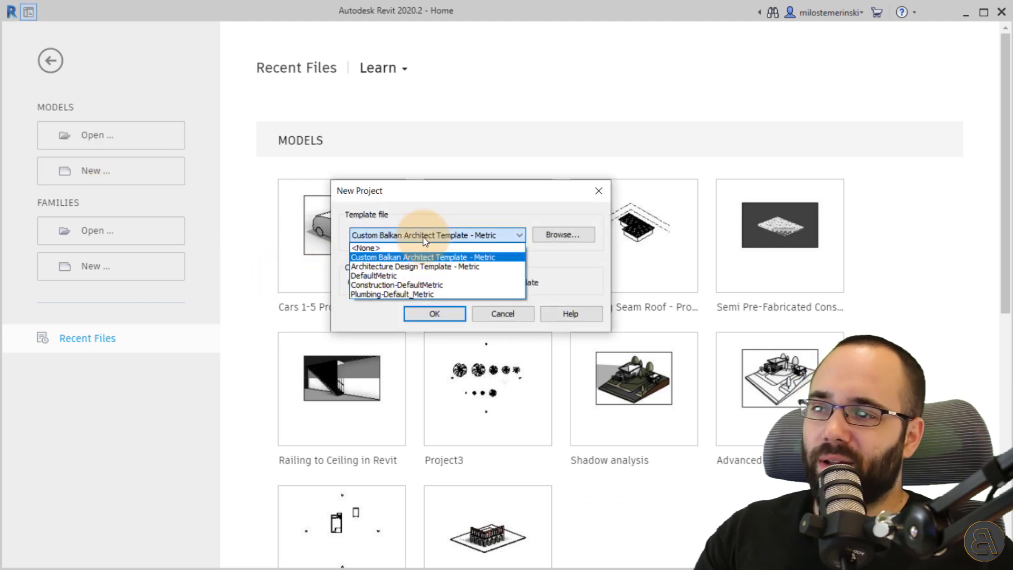
{"action": "left_click", "coordinate": [412, 268]}
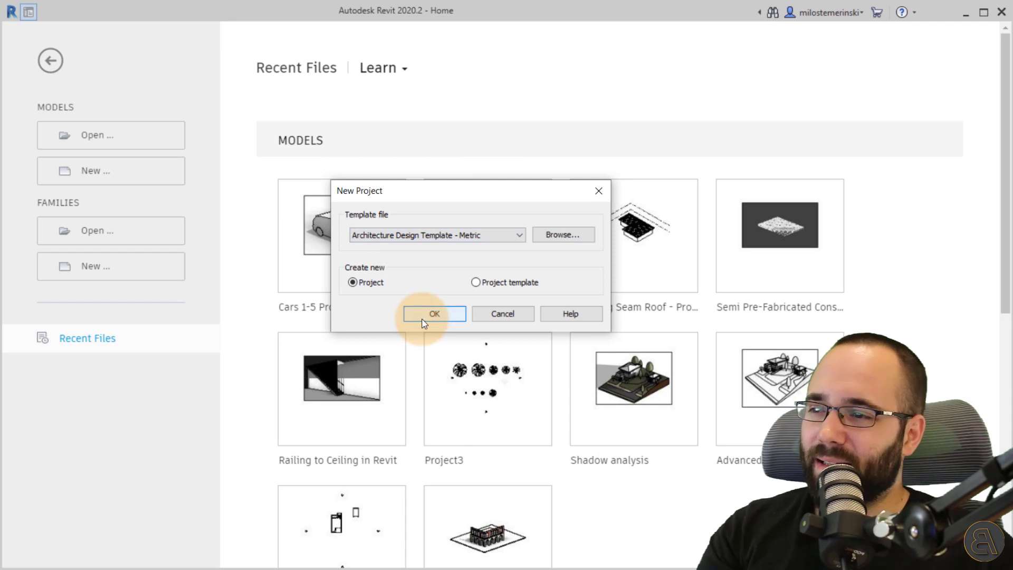
{"action": "left_click", "coordinate": [434, 314]}
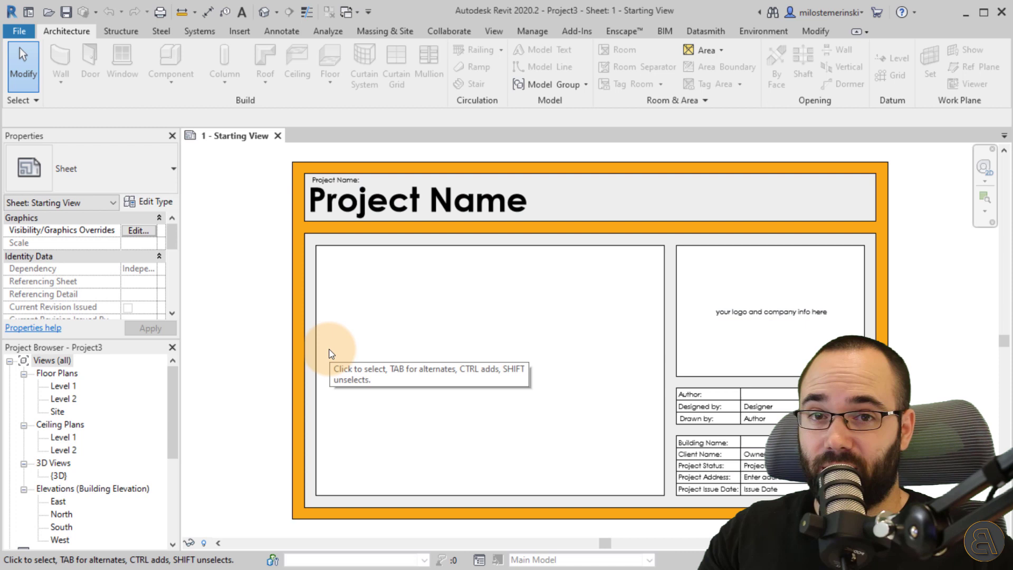
In the Level 1 floor plan, draw a straight horizontal wall about 1000 long using the Exterior Wall - Brick type.
{"action": "double_click", "coordinate": [64, 387]}
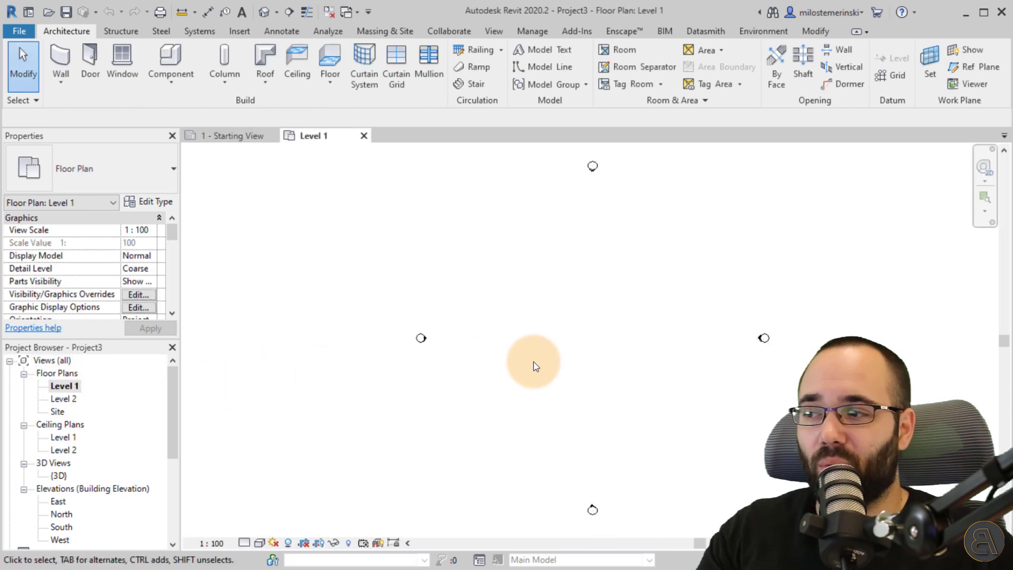
{"action": "middle_click_drag", "start_coordinate": [535, 366], "coordinate": [378, 366]}
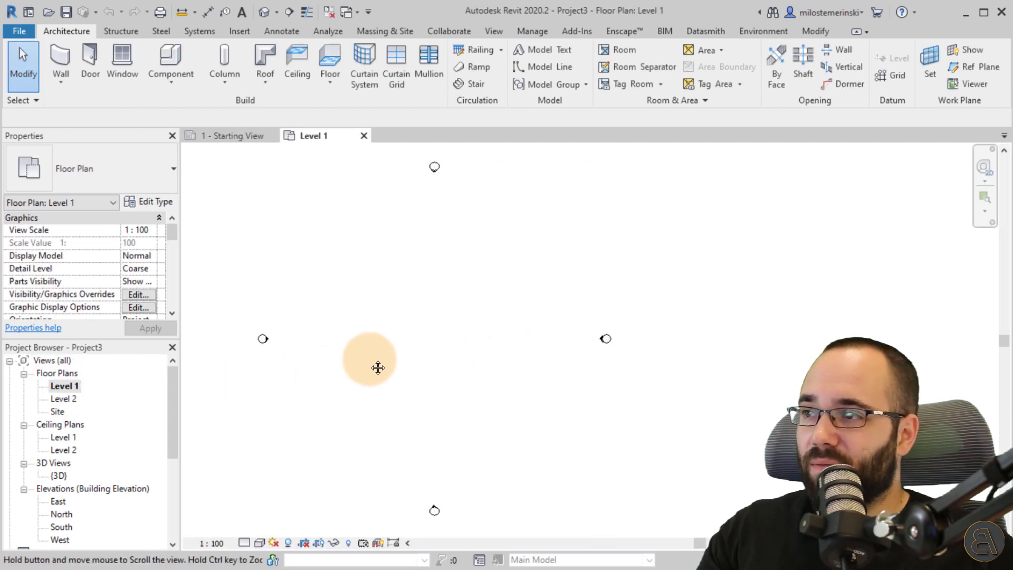
{"action": "left_click", "coordinate": [60, 57]}
{"action": "left_click", "coordinate": [125, 184]}
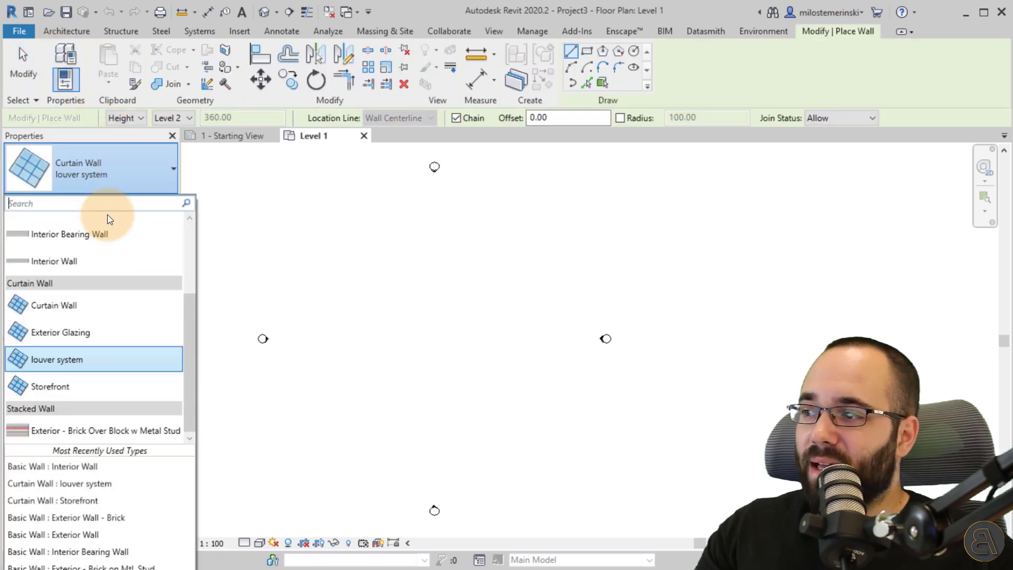
{"action": "scroll", "coordinate": [58, 317], "scroll_direction": "up", "scroll_amount": 1}
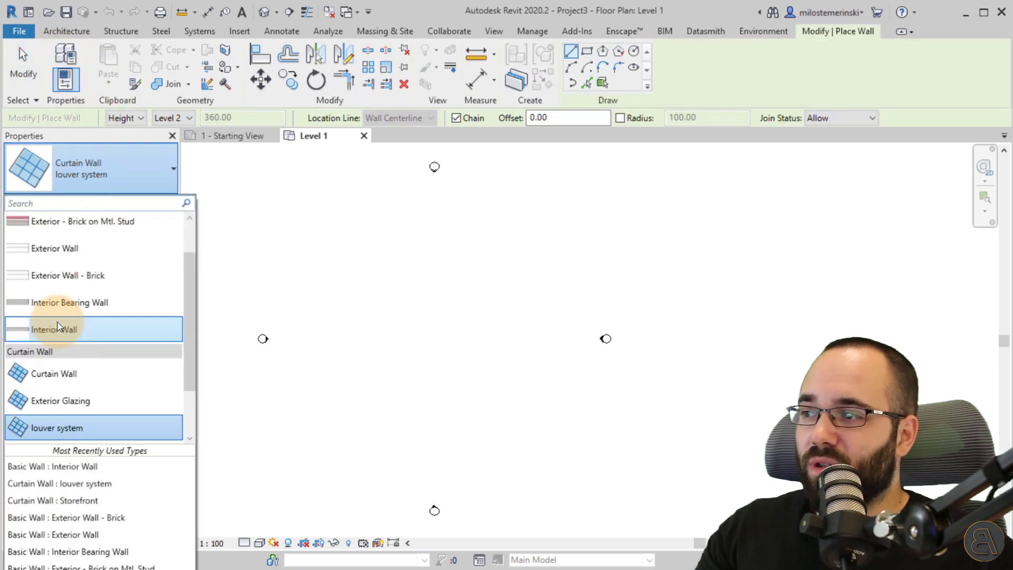
{"action": "left_click", "coordinate": [56, 279]}
{"action": "left_click", "coordinate": [375, 338]}
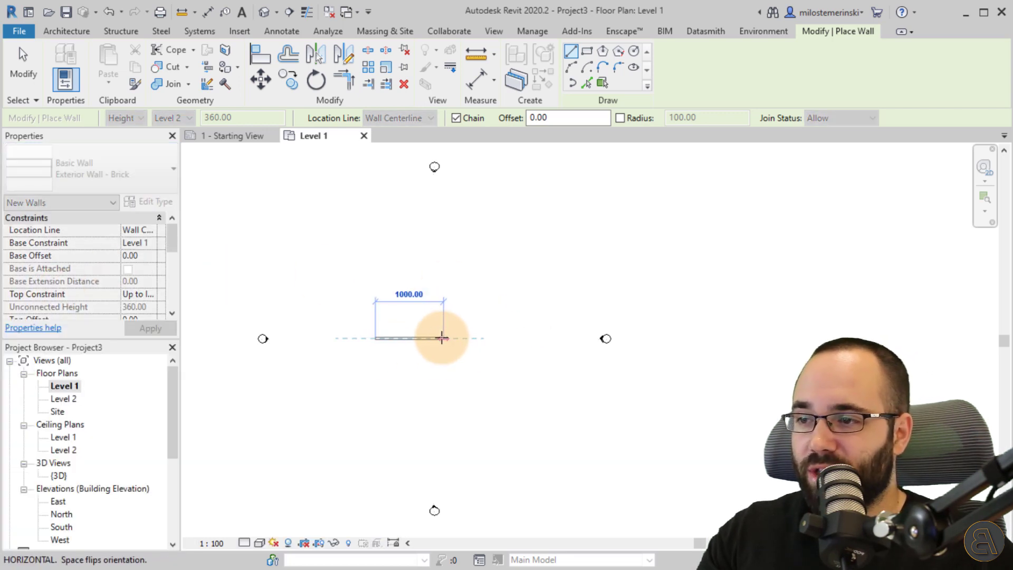
{"action": "left_click", "coordinate": [442, 338]}
{"action": "key", "text": "Escape"}
{"action": "key", "text": "Escape"}
Set the Level 1 plan's detail level to Fine to show the layers of the brick wall.
{"action": "mouse_move", "coordinate": [410, 343]}
{"action": "left_mouse_down"}
{"action": "mouse_move", "coordinate": [434, 340]}
{"action": "mouse_move", "coordinate": [437, 348]}
{"action": "mouse_move", "coordinate": [419, 344]}
{"action": "left_mouse_up"}
{"action": "scroll", "coordinate": [417, 349], "scroll_direction": "up", "scroll_amount": 5}
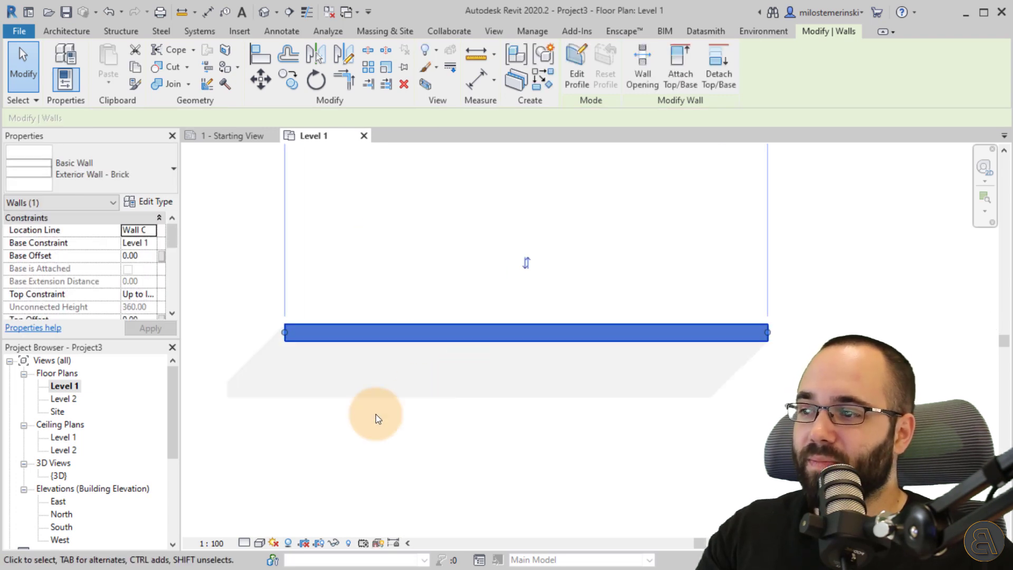
{"action": "left_click", "coordinate": [243, 543]}
{"action": "left_click", "coordinate": [269, 527]}
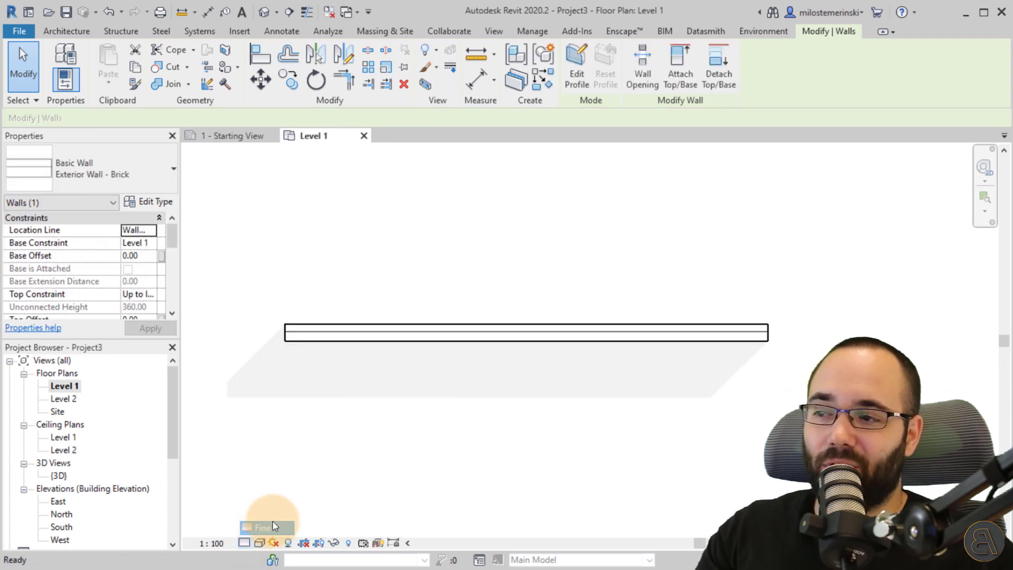
{"action": "left_click", "coordinate": [390, 378]}
{"action": "scroll", "coordinate": [390, 378], "scroll_direction": "up", "scroll_amount": 3}
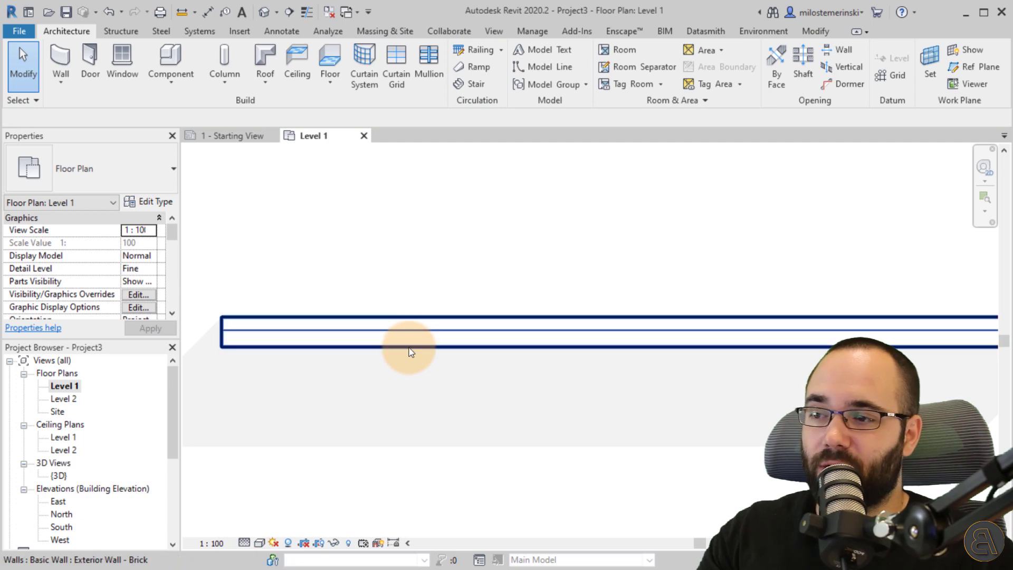
In the brick wall type's structure, set the exterior brick layer's function to Finish 1 [4] and its thickness to 5.
{"action": "left_click", "coordinate": [408, 341]}
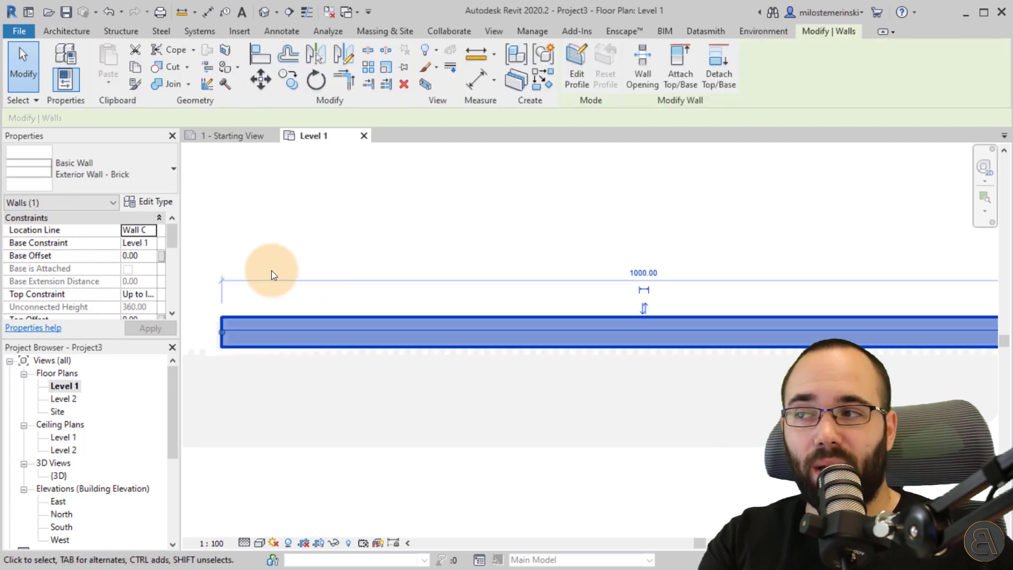
{"action": "left_click", "coordinate": [149, 202]}
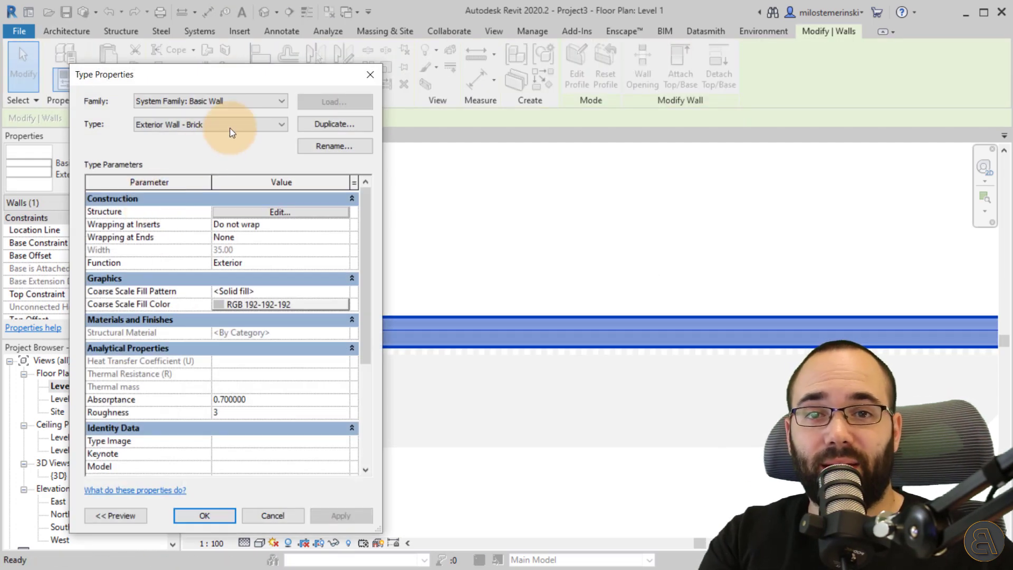
{"action": "left_click_drag", "start_coordinate": [238, 78], "coordinate": [268, 71]}
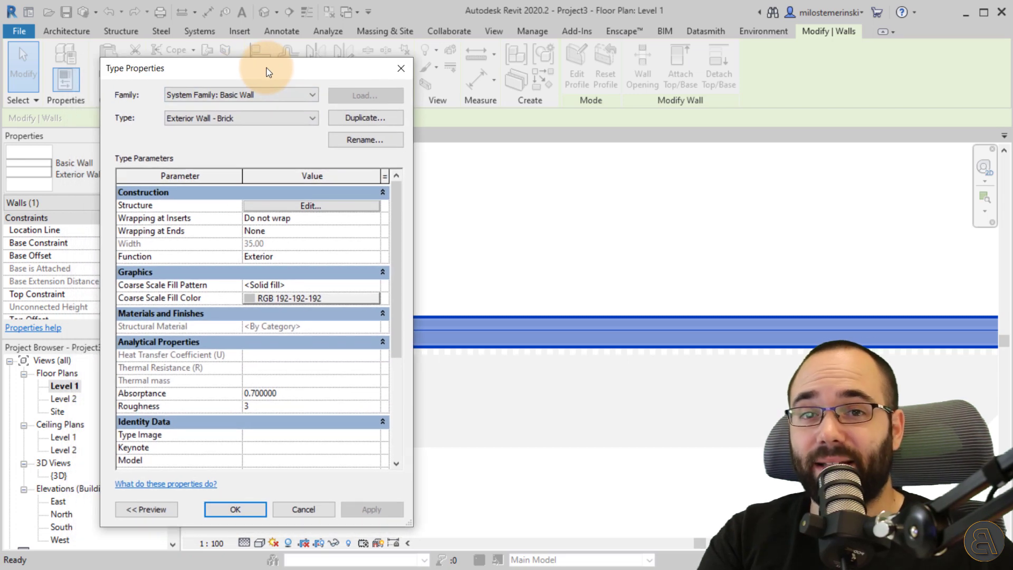
{"action": "left_click", "coordinate": [279, 208]}
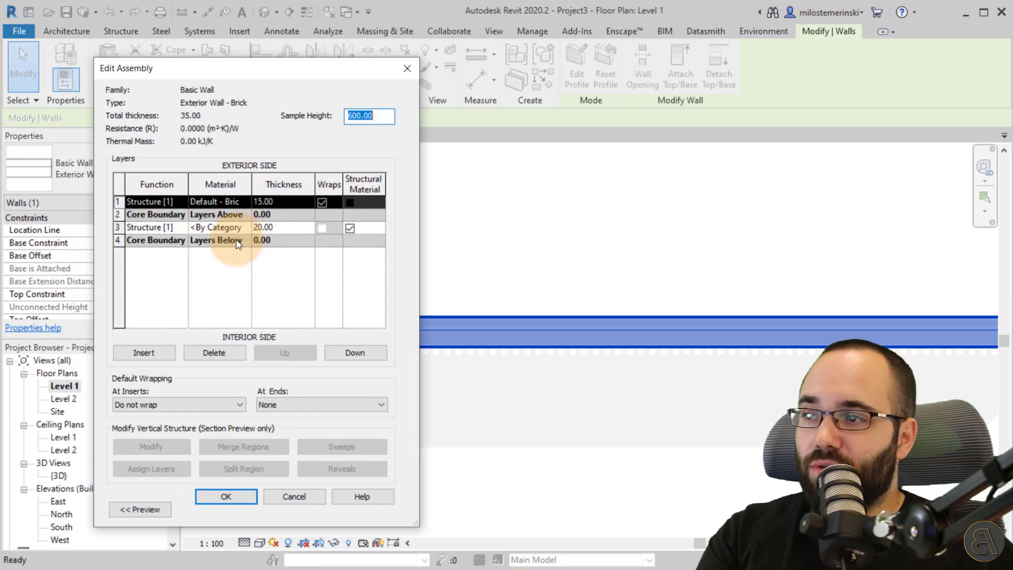
{"action": "left_click", "coordinate": [164, 202]}
{"action": "left_click", "coordinate": [181, 202]}
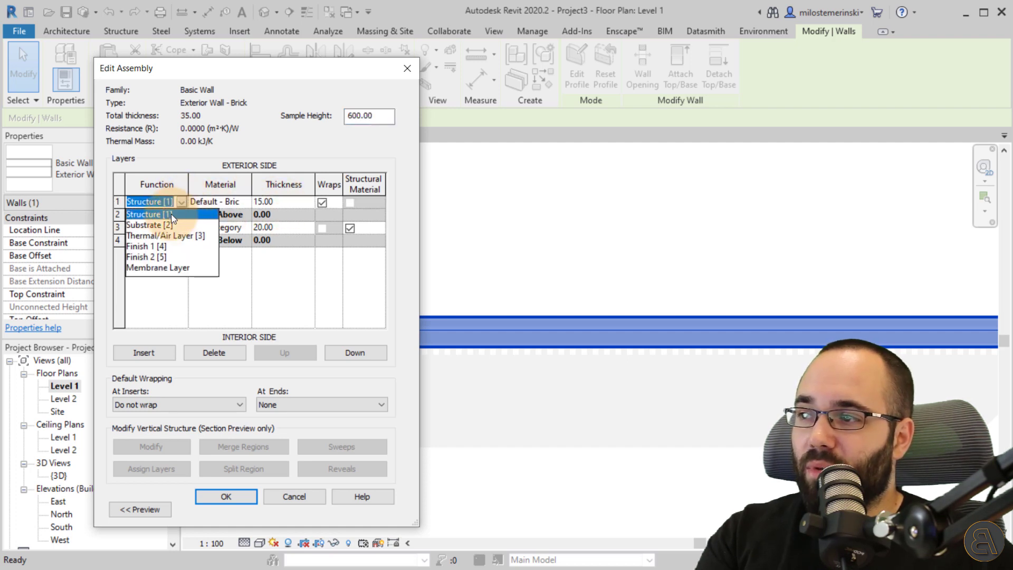
{"action": "left_click", "coordinate": [146, 246]}
{"action": "left_click", "coordinate": [287, 206]}
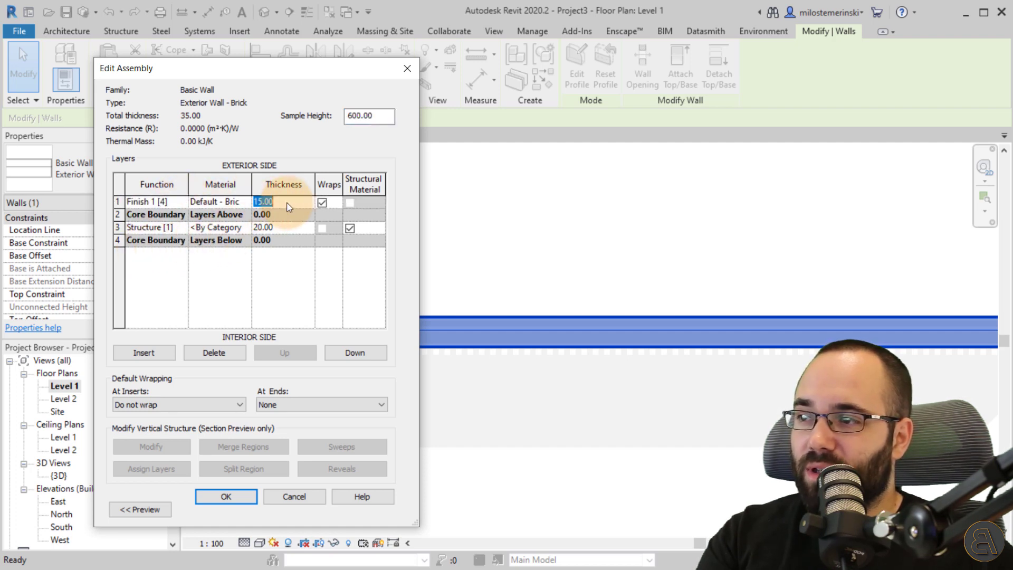
{"action": "type", "text": "5"}
{"action": "key", "text": "Tab"}
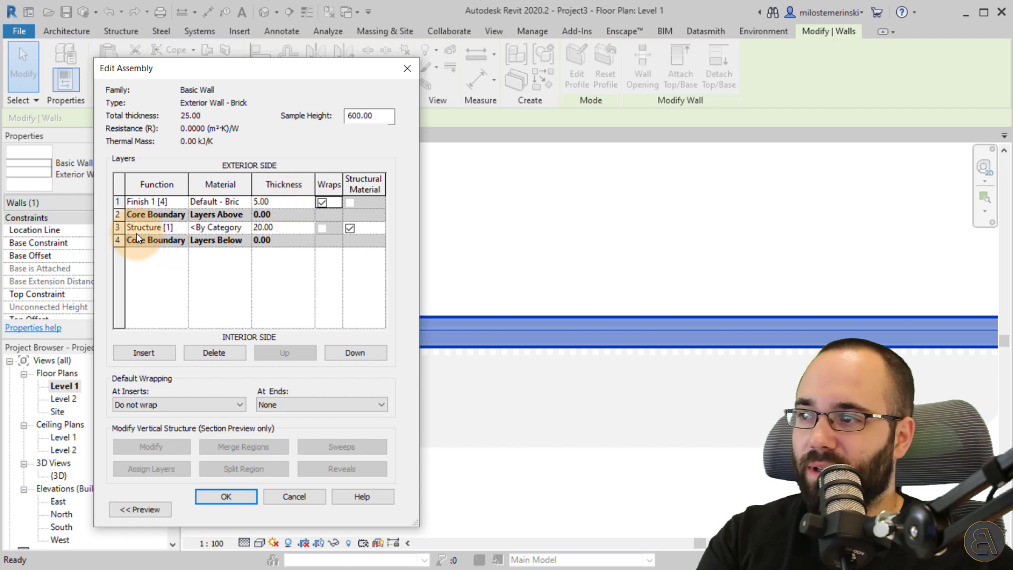
Insert a layer between the brick finish and the core boundary and set its function to Thermal/Air Layer [3].
{"action": "left_click", "coordinate": [120, 226]}
{"action": "left_click", "coordinate": [117, 214]}
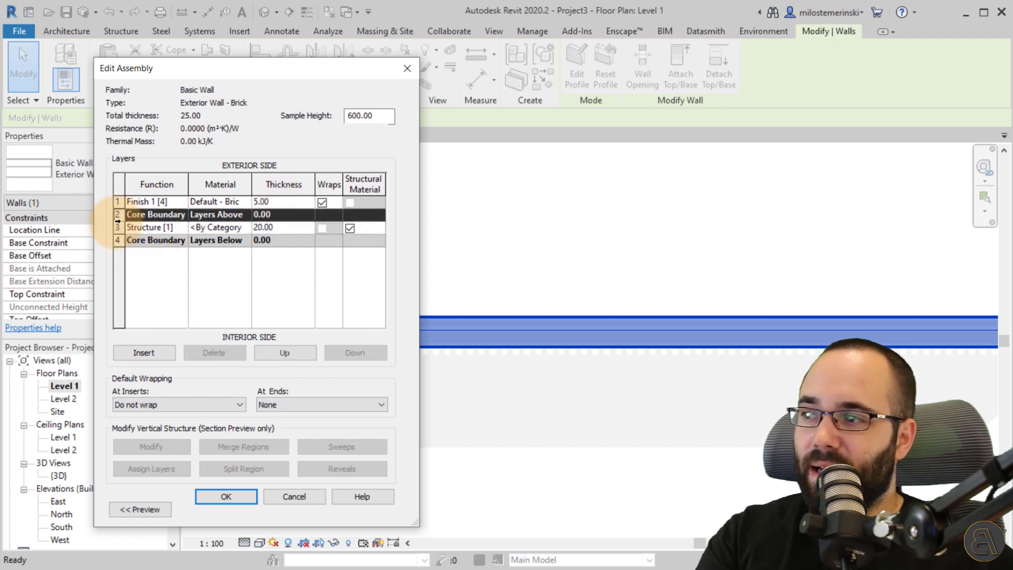
{"action": "left_click", "coordinate": [144, 352]}
{"action": "left_click", "coordinate": [169, 215]}
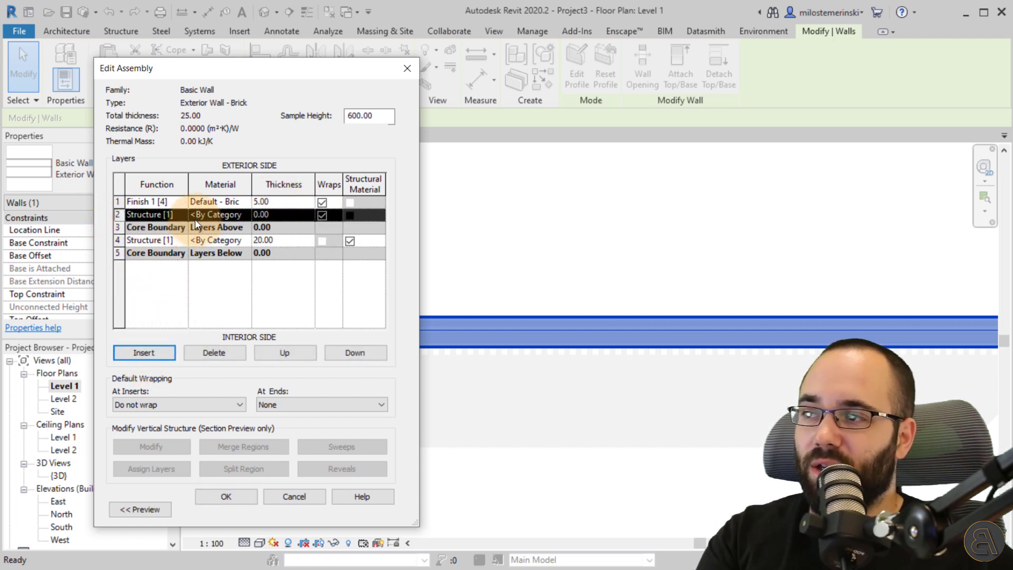
{"action": "left_click", "coordinate": [183, 214]}
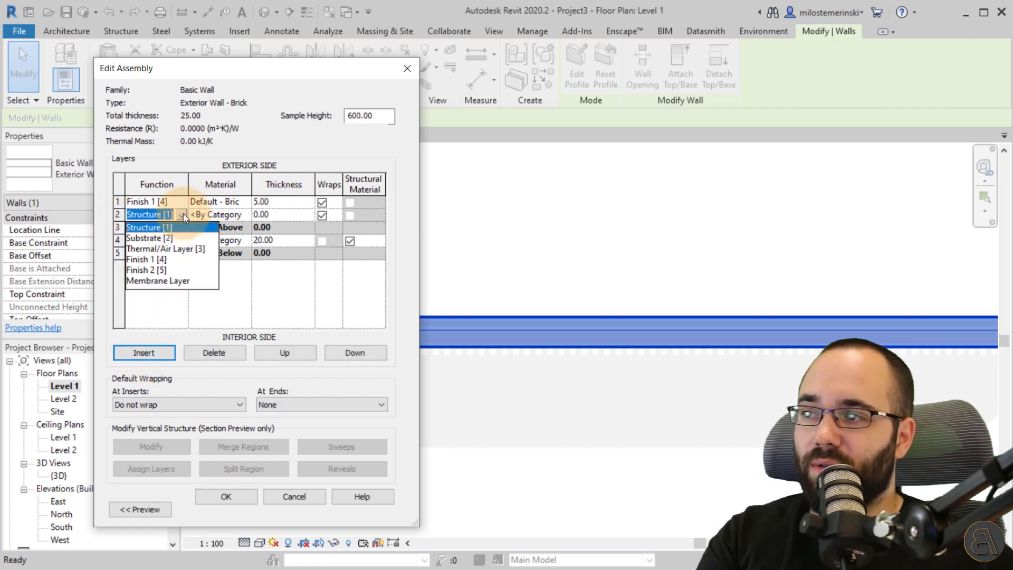
{"action": "left_click", "coordinate": [149, 249]}
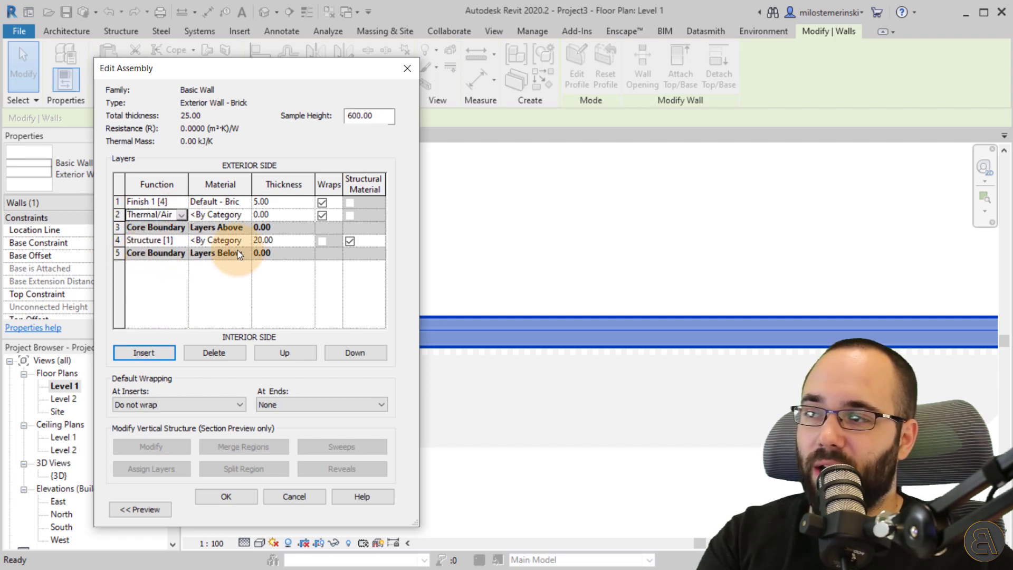
Search the materials for "insula" and add the pink Polyisocyanate library material to the project for the thermal layer.
{"action": "left_click", "coordinate": [246, 214]}
{"action": "left_click", "coordinate": [247, 215]}
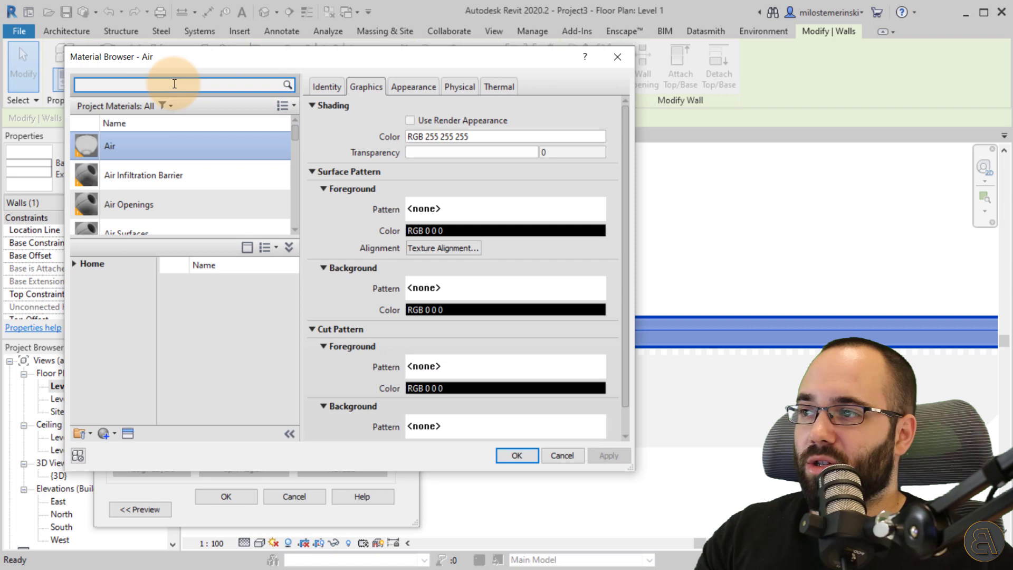
{"action": "left_click", "coordinate": [172, 86]}
{"action": "type", "text": "insul"}
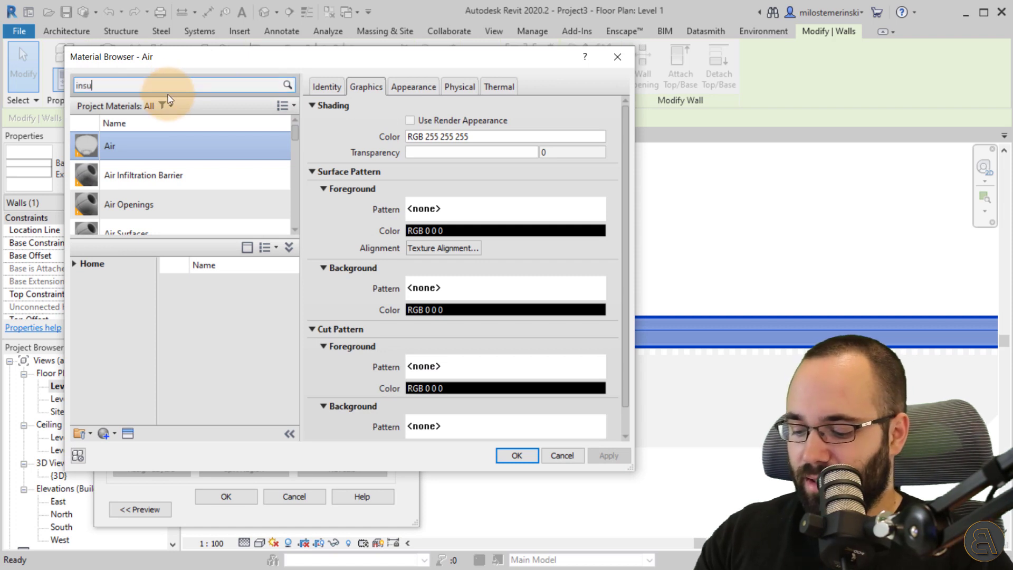
{"action": "type", "text": "a"}
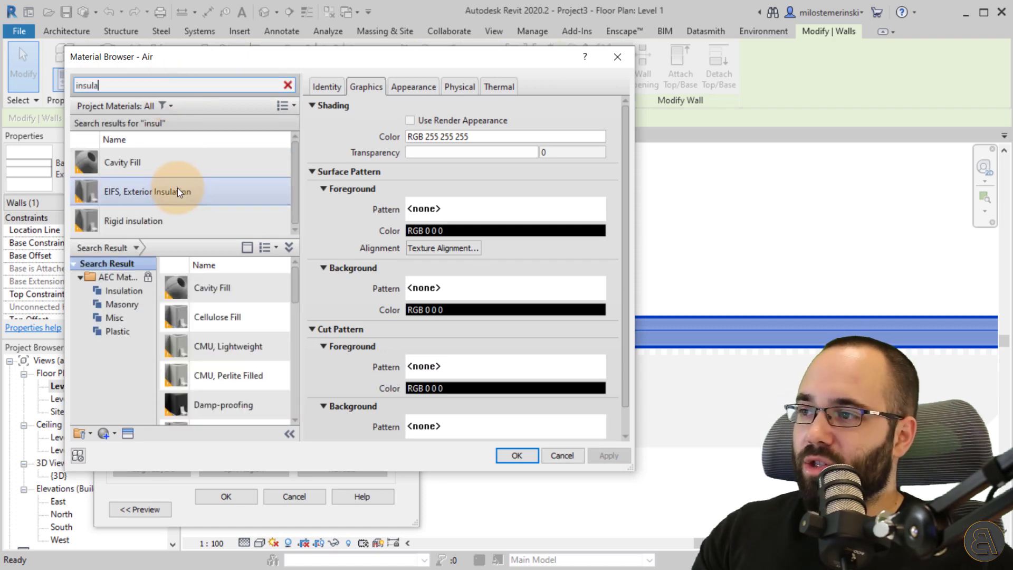
{"action": "scroll", "coordinate": [254, 334], "scroll_direction": "down", "scroll_amount": 5}
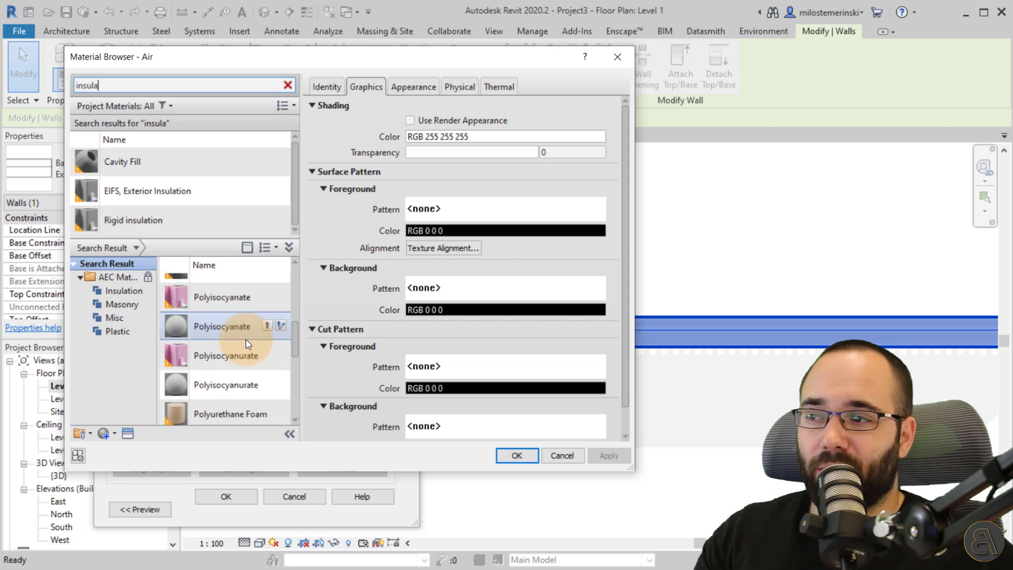
{"action": "left_click", "coordinate": [267, 297]}
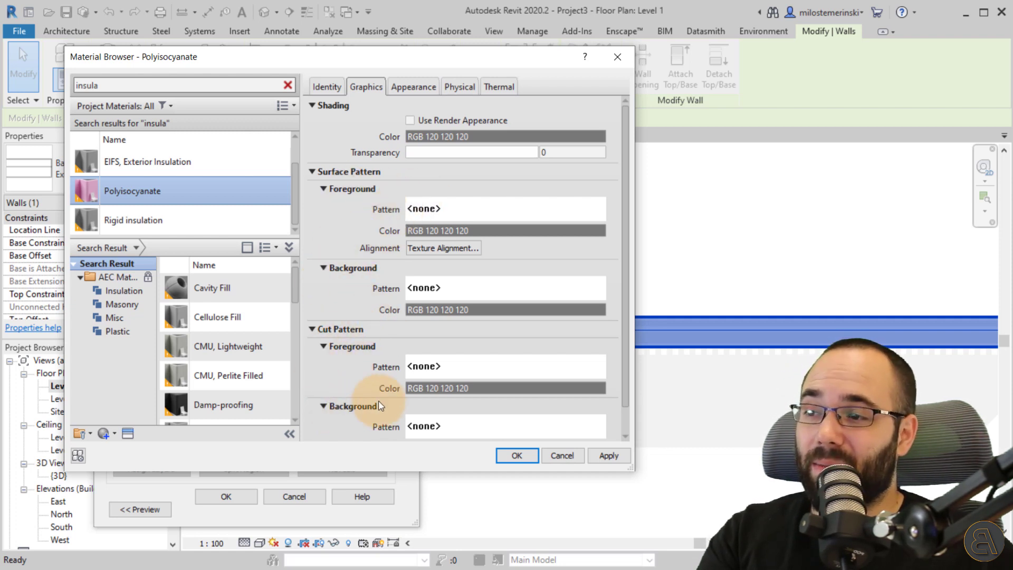
Set the Polyisocyanate material's cut background pattern to Solid fill.
{"action": "scroll", "coordinate": [387, 359], "scroll_direction": "down", "scroll_amount": 1}
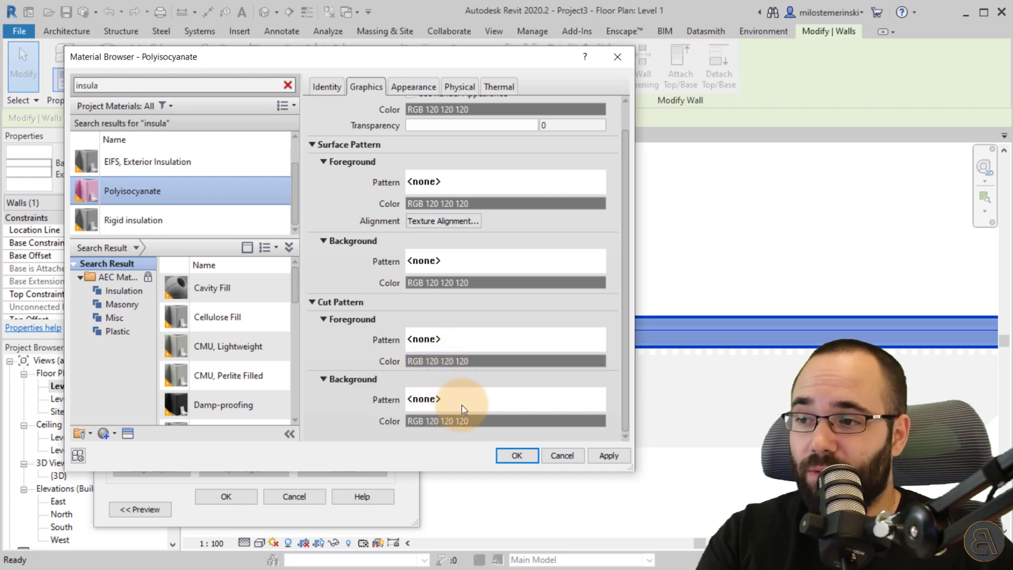
{"action": "left_click", "coordinate": [448, 397]}
{"action": "left_click", "coordinate": [470, 269]}
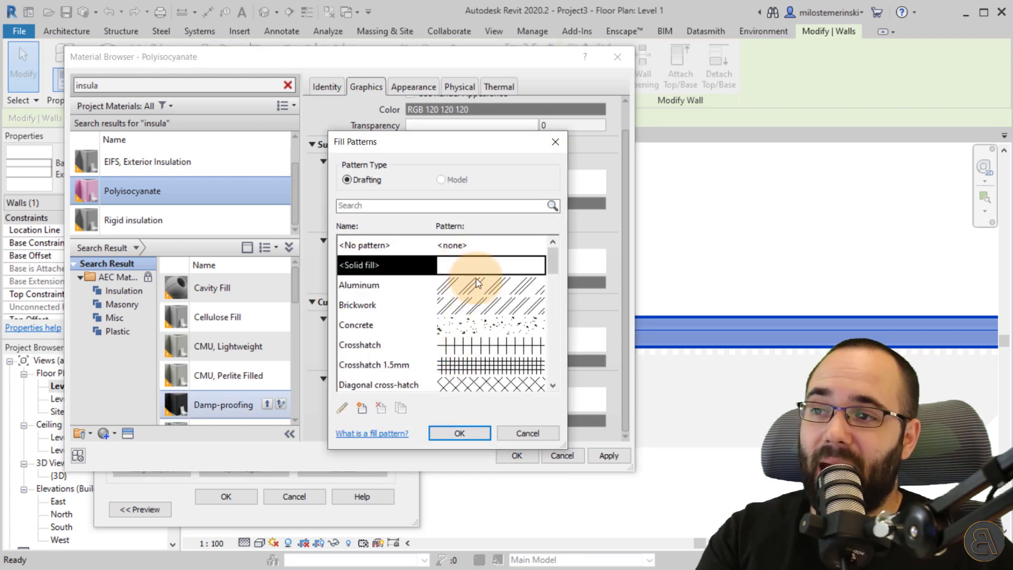
{"action": "left_click", "coordinate": [459, 432]}
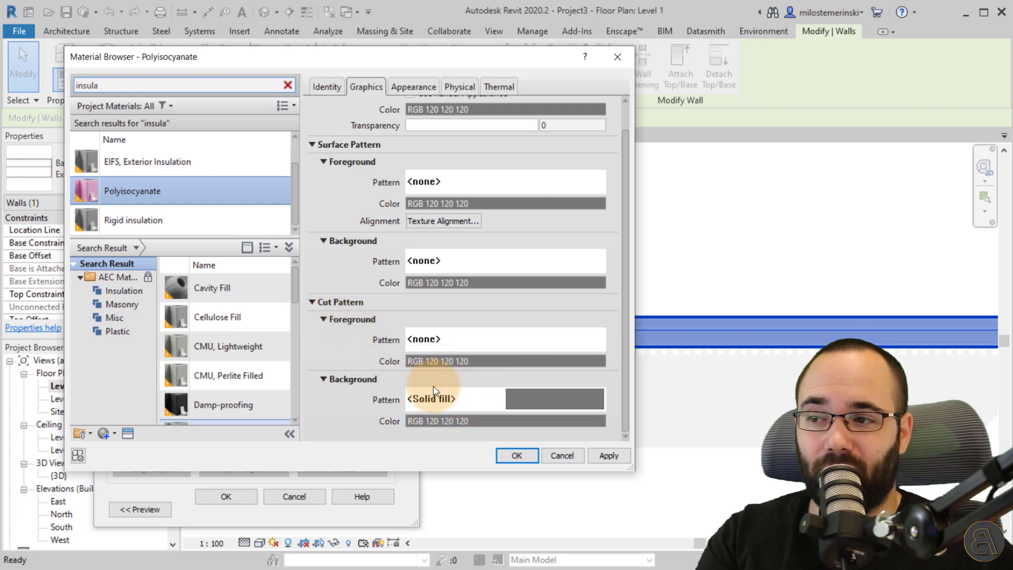
Set the Polyisocyanate material's cut background color to the pale orange RGB 250 228 190 and accept the material.
{"action": "left_click", "coordinate": [430, 420]}
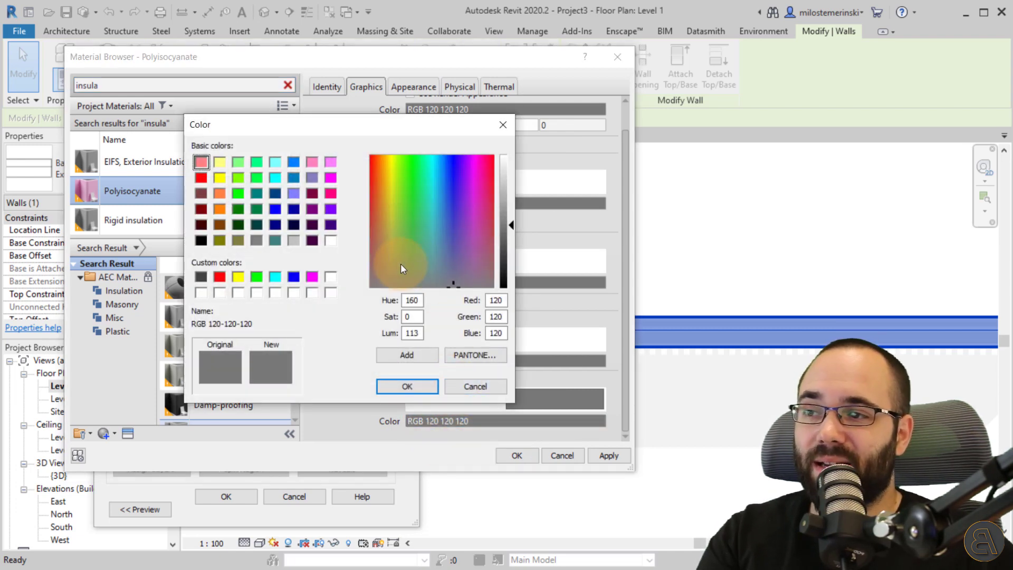
{"action": "left_click_drag", "start_coordinate": [400, 264], "coordinate": [387, 176]}
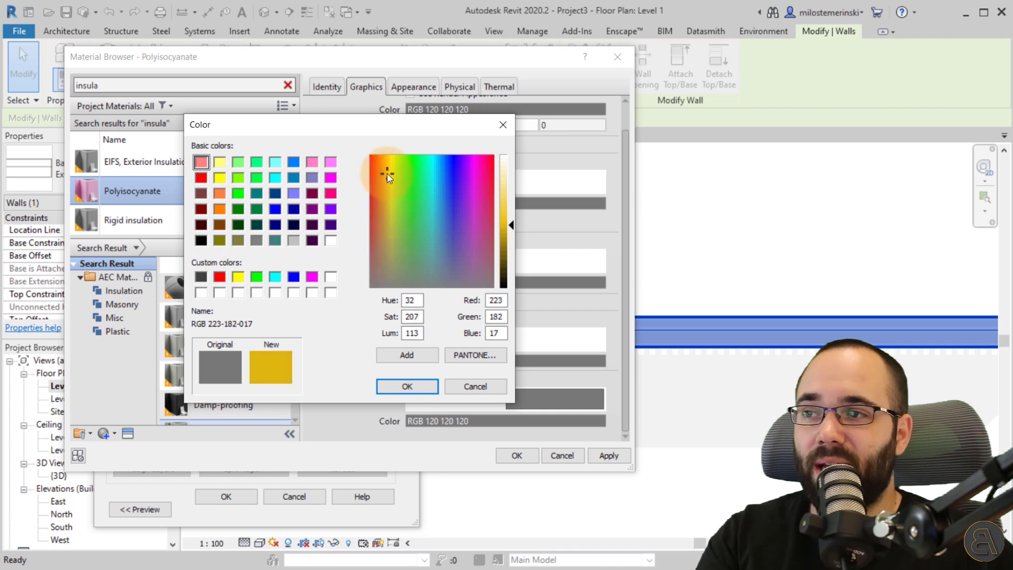
{"action": "left_click_drag", "start_coordinate": [511, 188], "coordinate": [510, 173]}
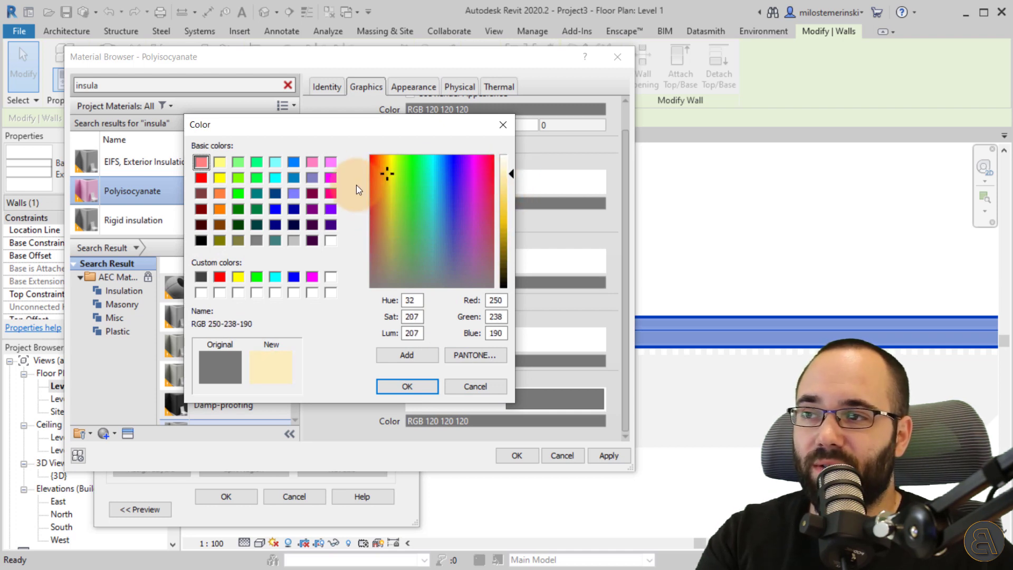
{"action": "left_click", "coordinate": [384, 176]}
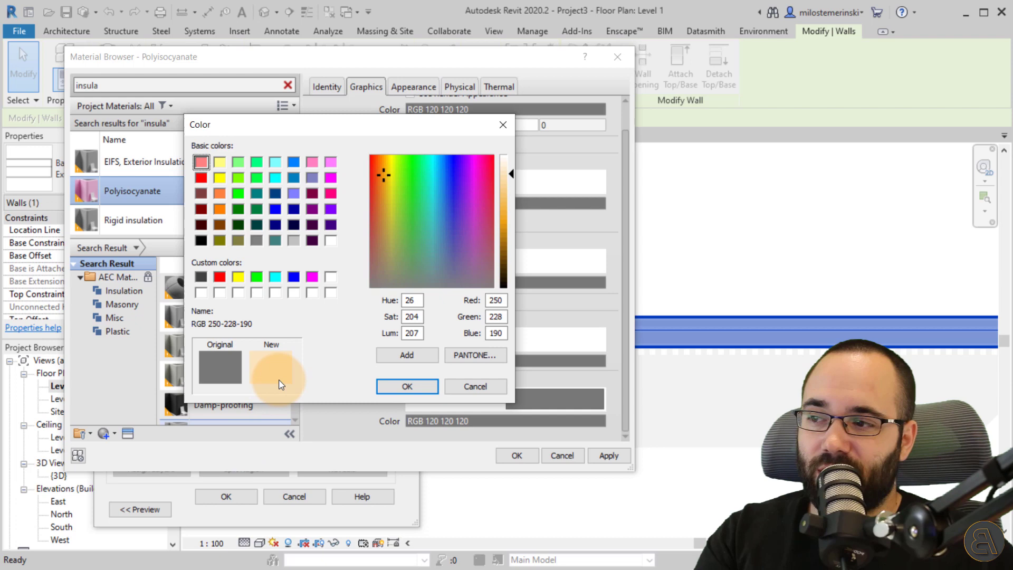
{"action": "left_click", "coordinate": [389, 390]}
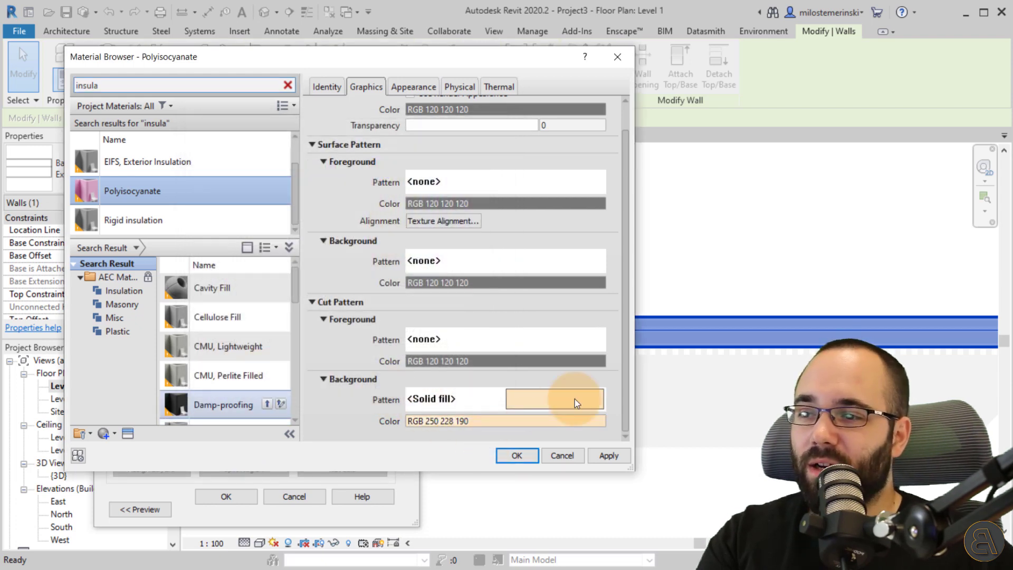
{"action": "left_click", "coordinate": [607, 456]}
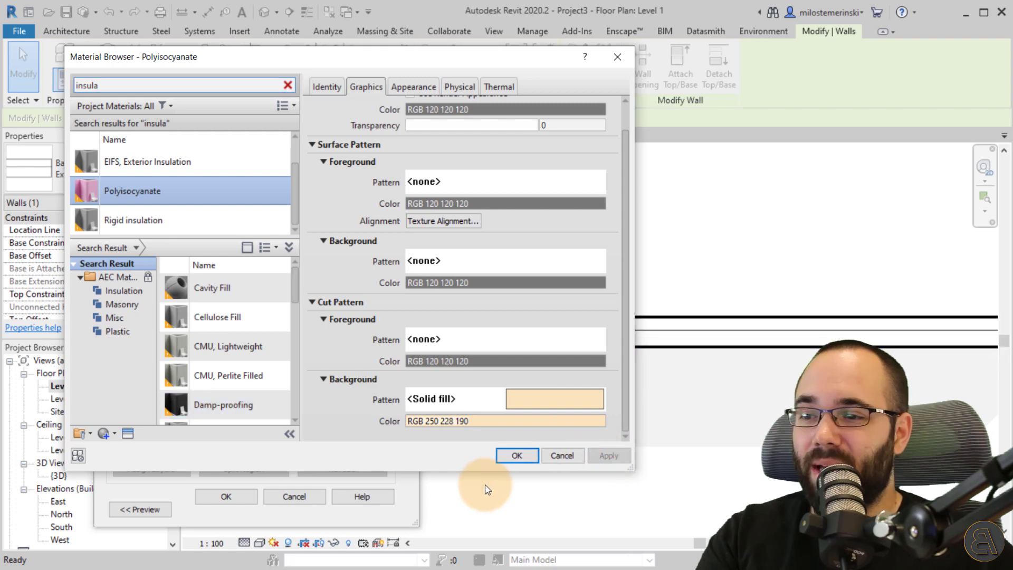
{"action": "left_click", "coordinate": [517, 455]}
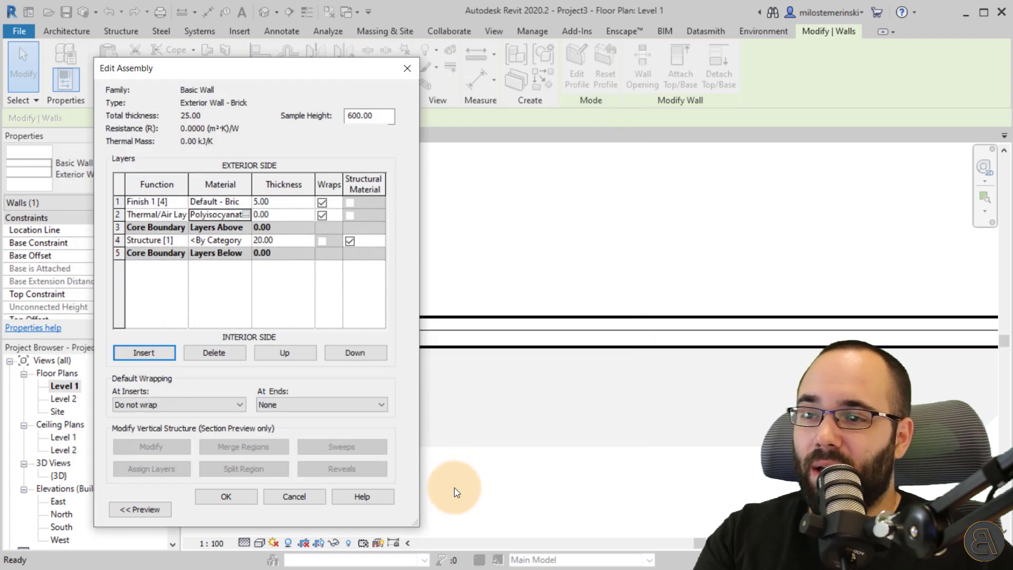
Set the thickness of the Polyisocyanate thermal layer to 15 and accept the wall type changes.
{"action": "left_click", "coordinate": [226, 497]}
{"action": "left_click", "coordinate": [596, 309]}
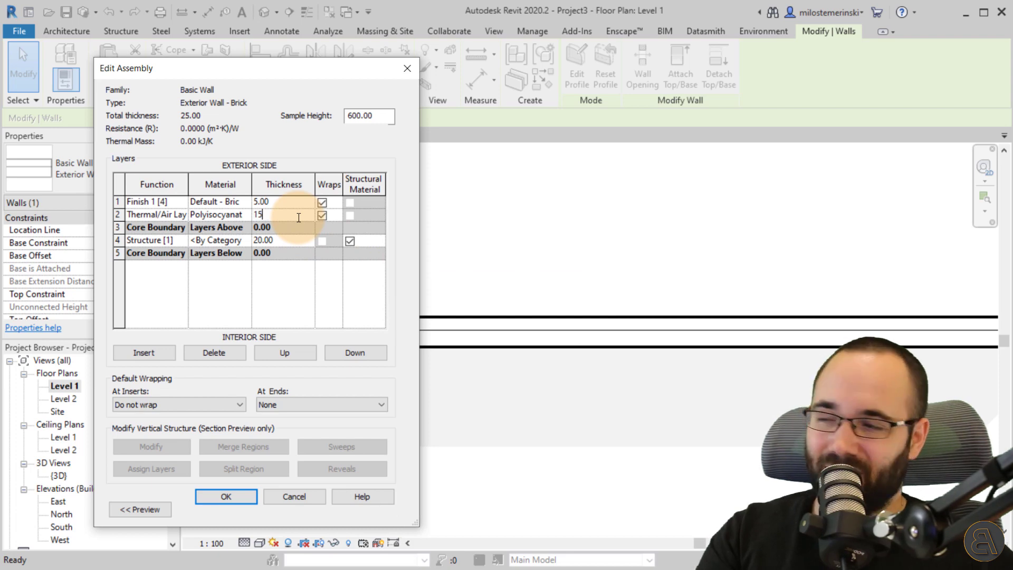
{"action": "left_click", "coordinate": [225, 497]}
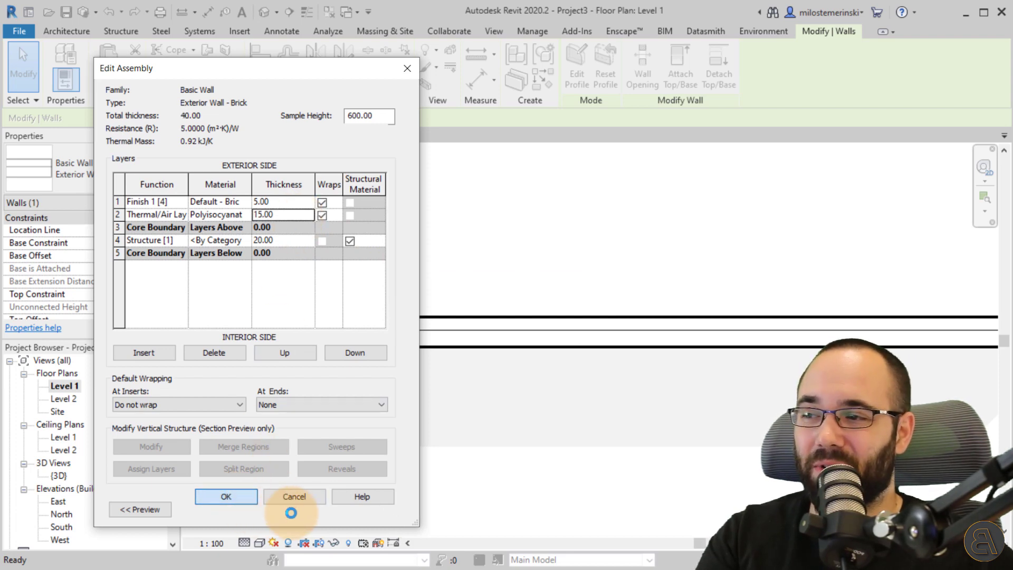
{"action": "left_click", "coordinate": [375, 509]}
{"action": "left_click", "coordinate": [234, 510]}
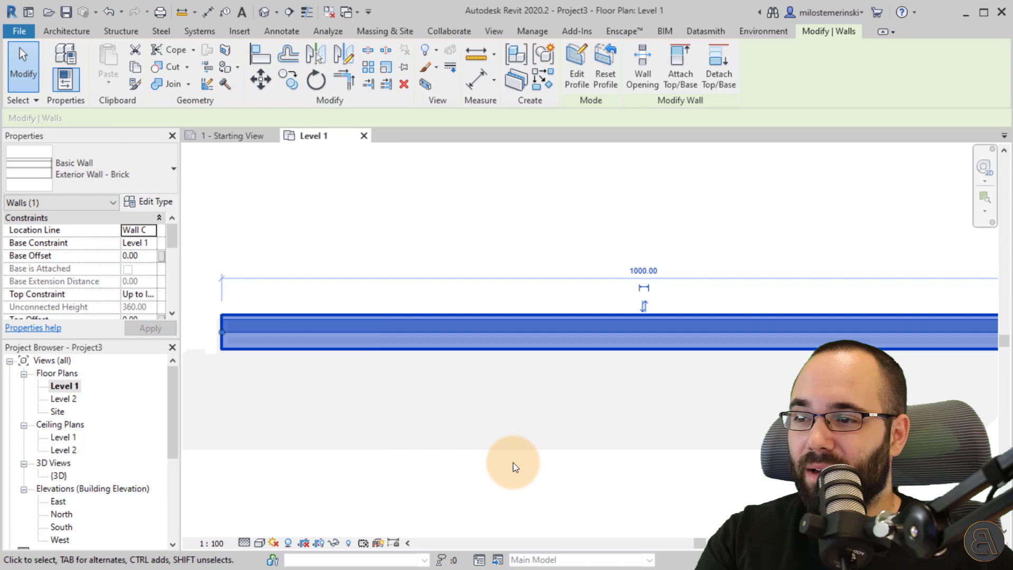
Examine the wall's layers and the insulation fill in the Level 1 floor plan.
{"action": "left_click", "coordinate": [513, 461]}
{"action": "scroll", "coordinate": [227, 336], "scroll_direction": "up", "scroll_amount": 3}
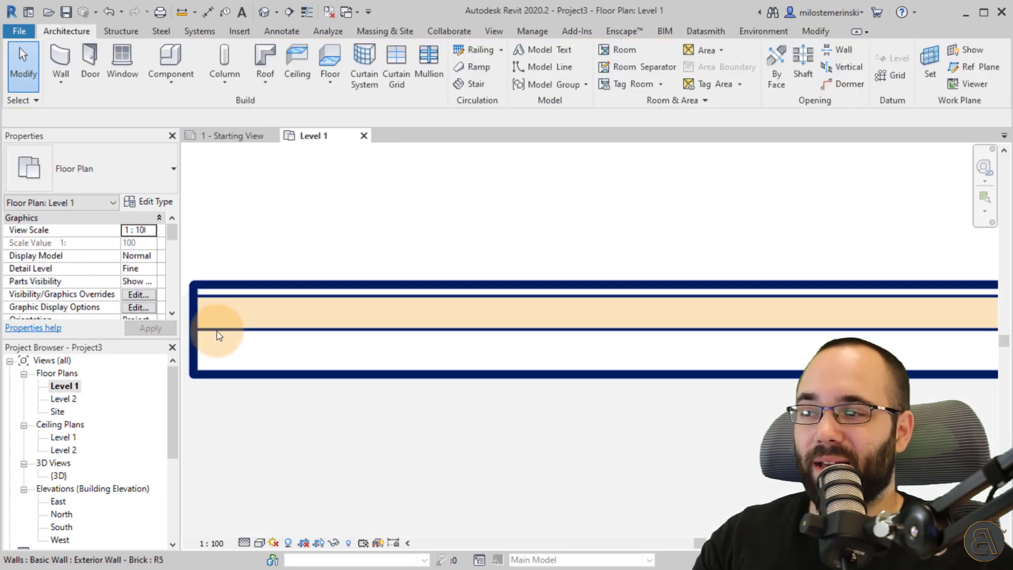
{"action": "scroll", "coordinate": [334, 317], "scroll_direction": "down", "scroll_amount": 2}
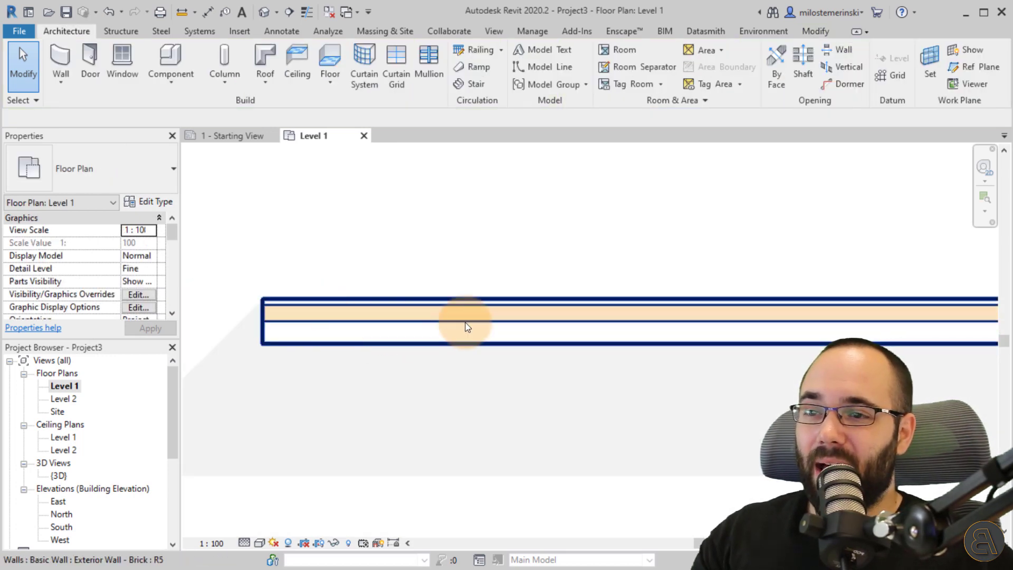
{"action": "scroll", "coordinate": [466, 328], "scroll_direction": "down", "scroll_amount": 3}
{"action": "middle_click_drag", "start_coordinate": [584, 410], "coordinate": [471, 404]}
{"action": "scroll", "coordinate": [410, 359], "scroll_direction": "up", "scroll_amount": 2}
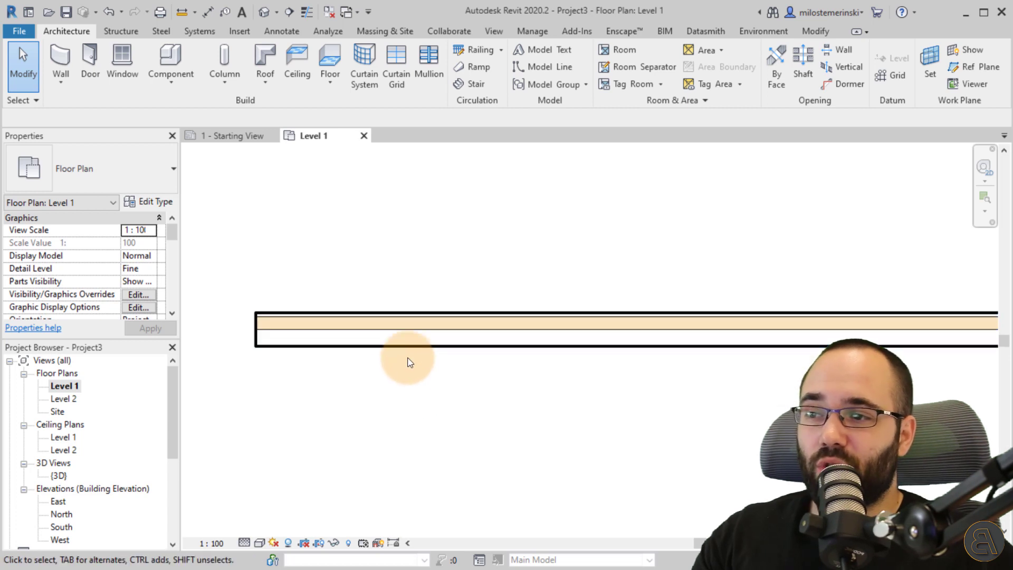
{"action": "scroll", "coordinate": [389, 380], "scroll_direction": "down", "scroll_amount": 1}
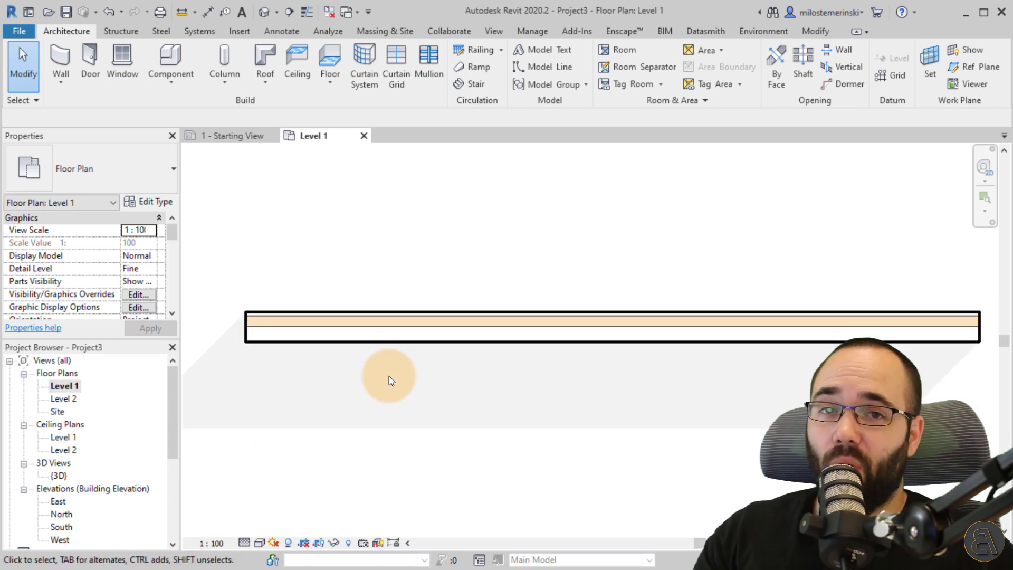
Place three AD_Window 1220 x 1420mm windows along the wall and move the leftmost one to 130 from the wall's left end.
{"action": "key", "text": "w"}
{"action": "key", "text": "n"}
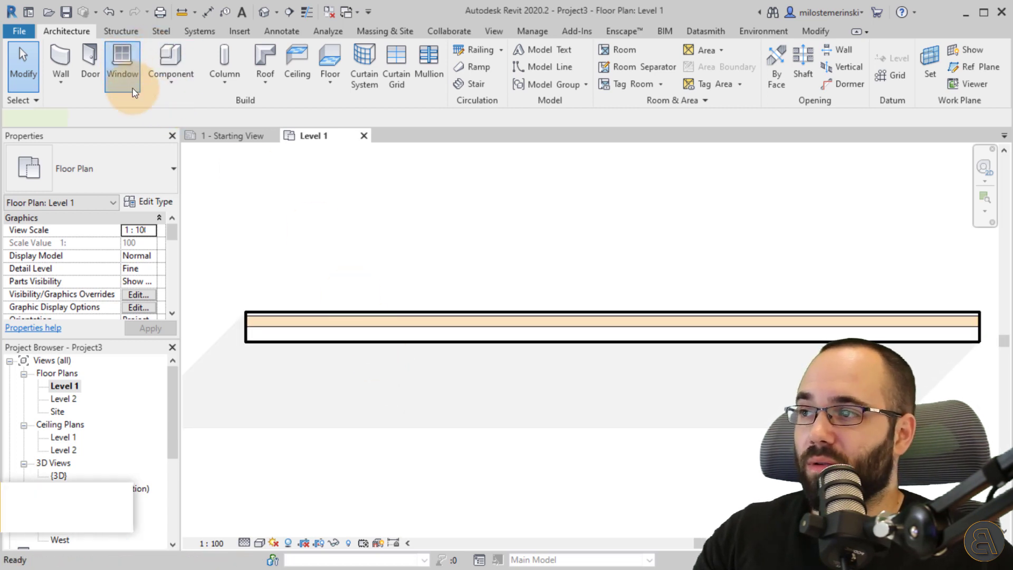
{"action": "left_click", "coordinate": [128, 171]}
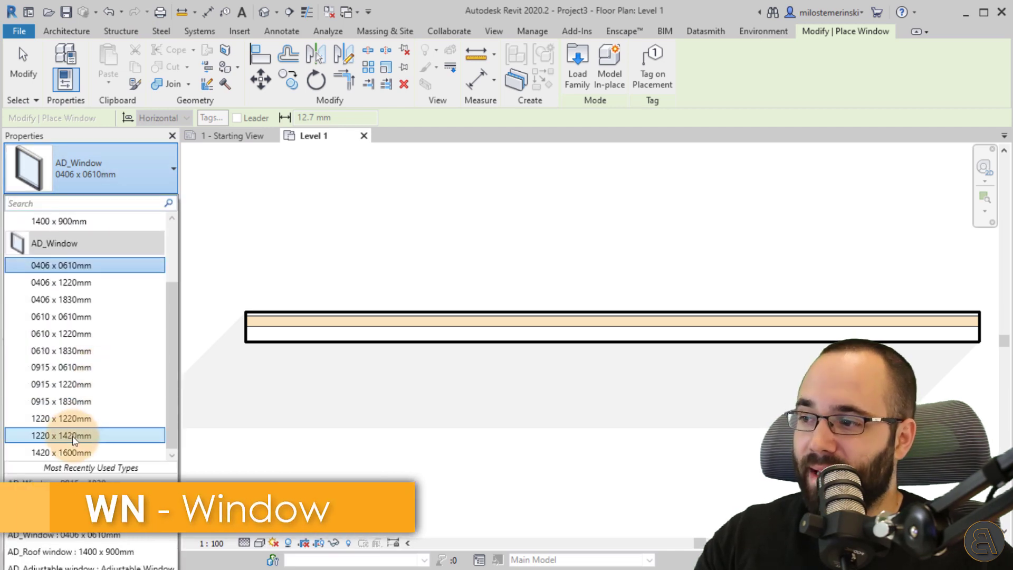
{"action": "left_click", "coordinate": [68, 437]}
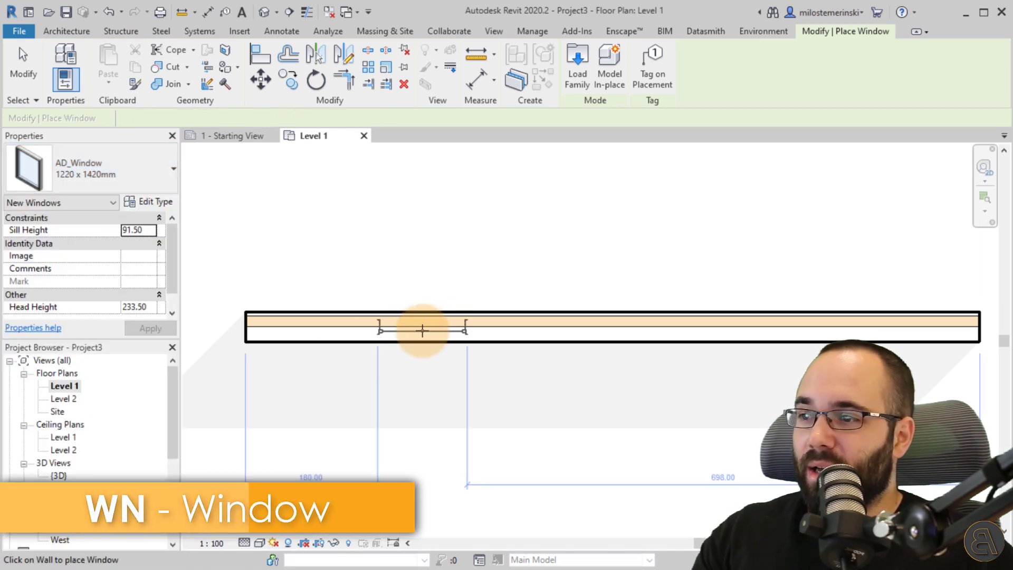
{"action": "left_click", "coordinate": [421, 331]}
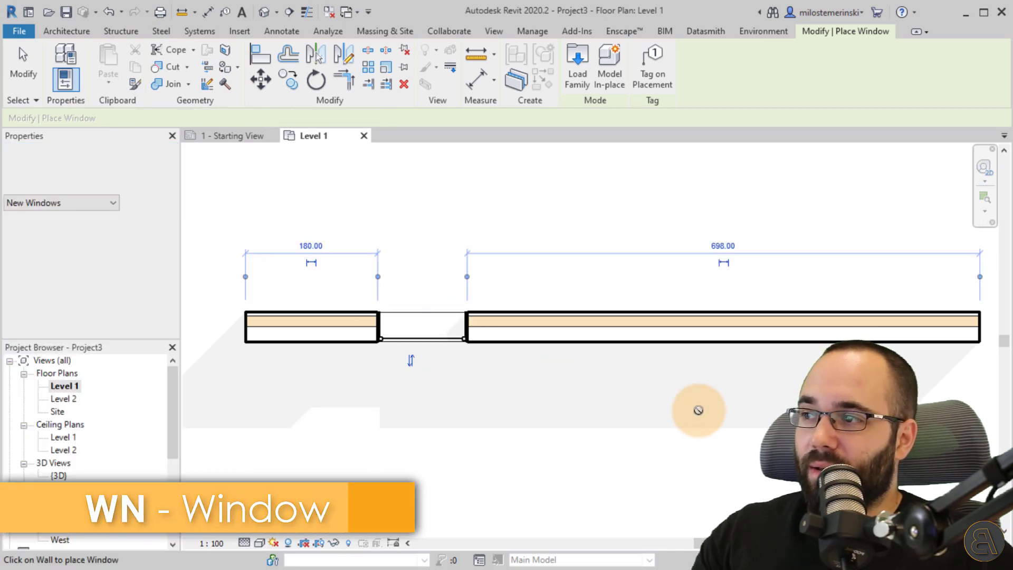
{"action": "left_click", "coordinate": [795, 333]}
{"action": "left_click", "coordinate": [599, 329]}
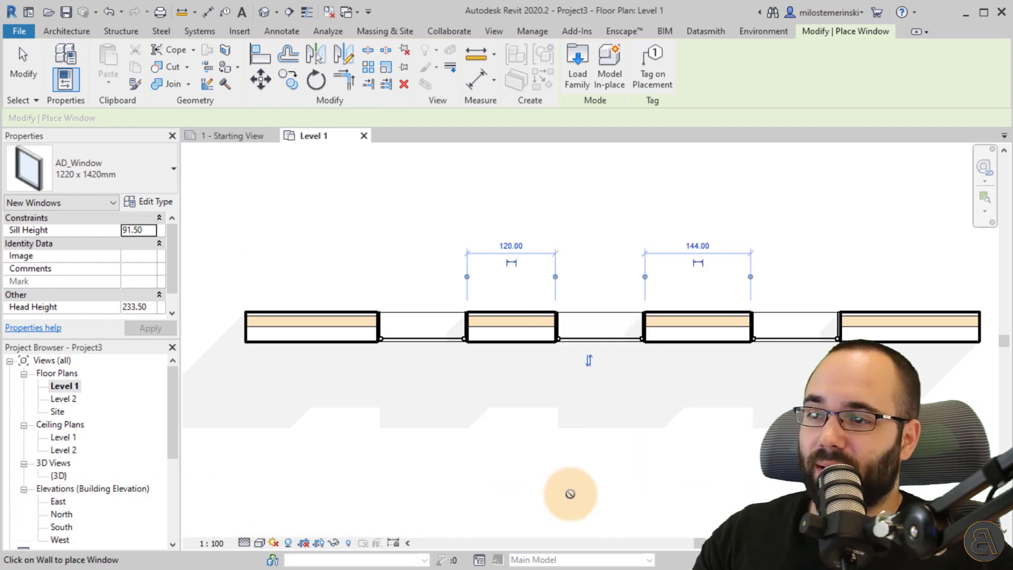
{"action": "key", "text": "Escape"}
{"action": "key", "text": "Escape"}
{"action": "left_click_drag", "start_coordinate": [413, 337], "coordinate": [413, 404]}
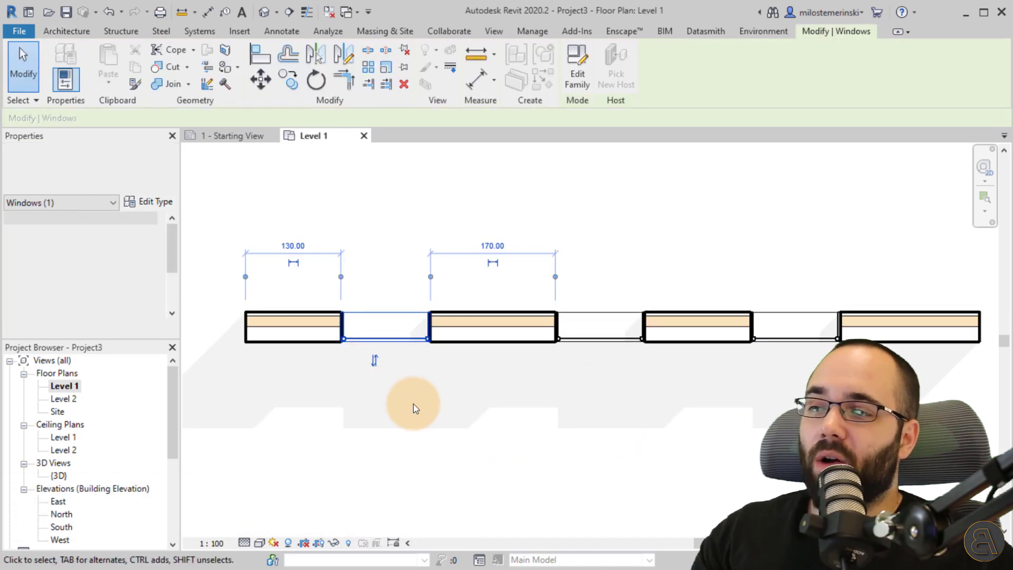
{"action": "left_click", "coordinate": [413, 404]}
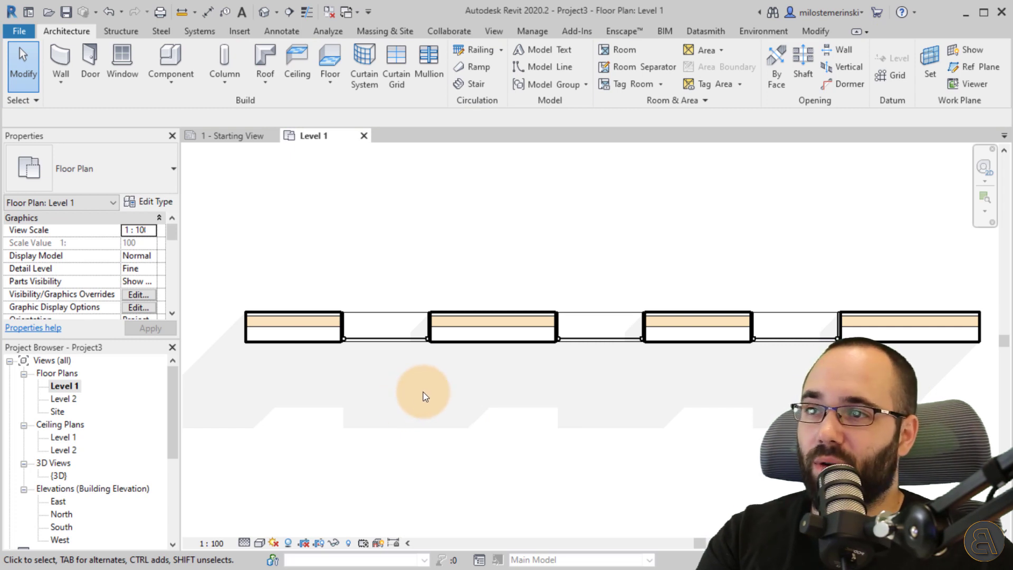
Start the Insulation annotation tool and set the insulation width to 15.
{"action": "left_click", "coordinate": [273, 65]}
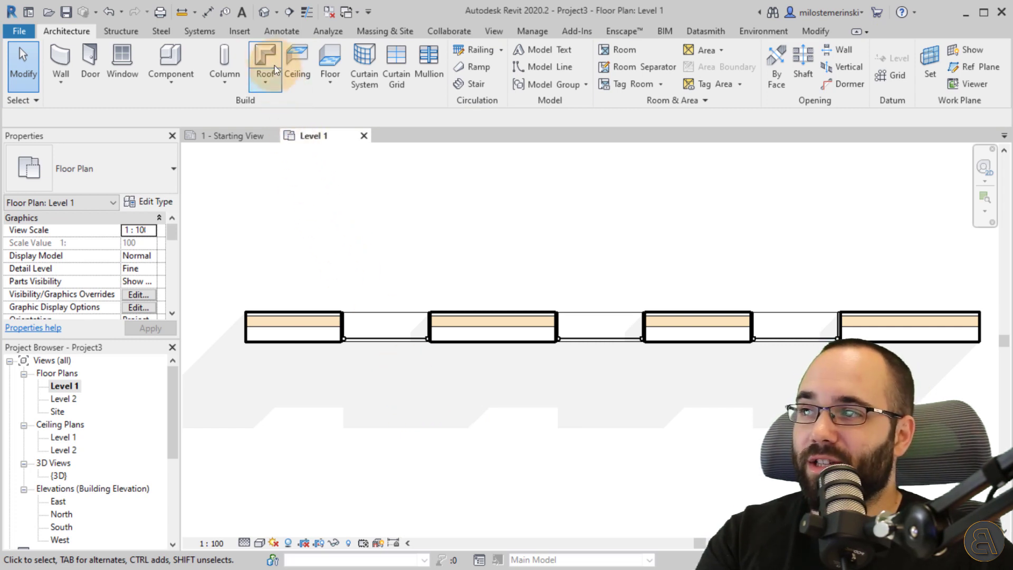
{"action": "left_click", "coordinate": [276, 33]}
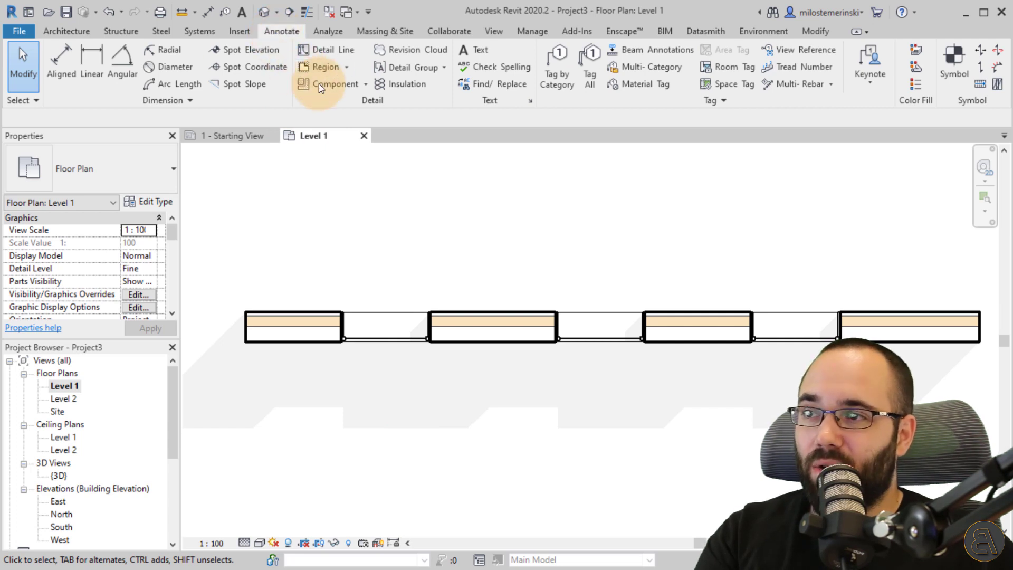
{"action": "left_click", "coordinate": [398, 87]}
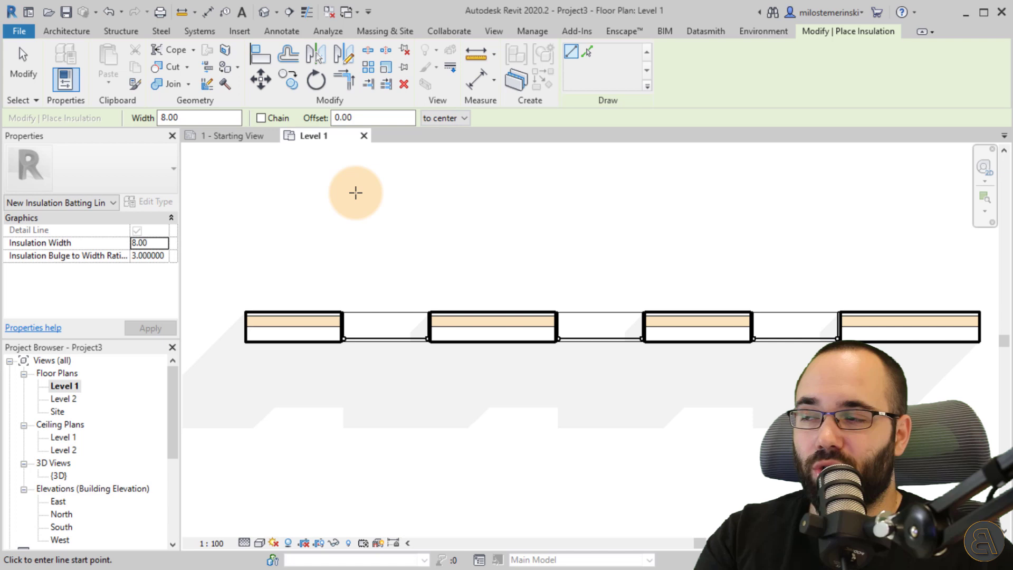
{"action": "left_click", "coordinate": [183, 119]}
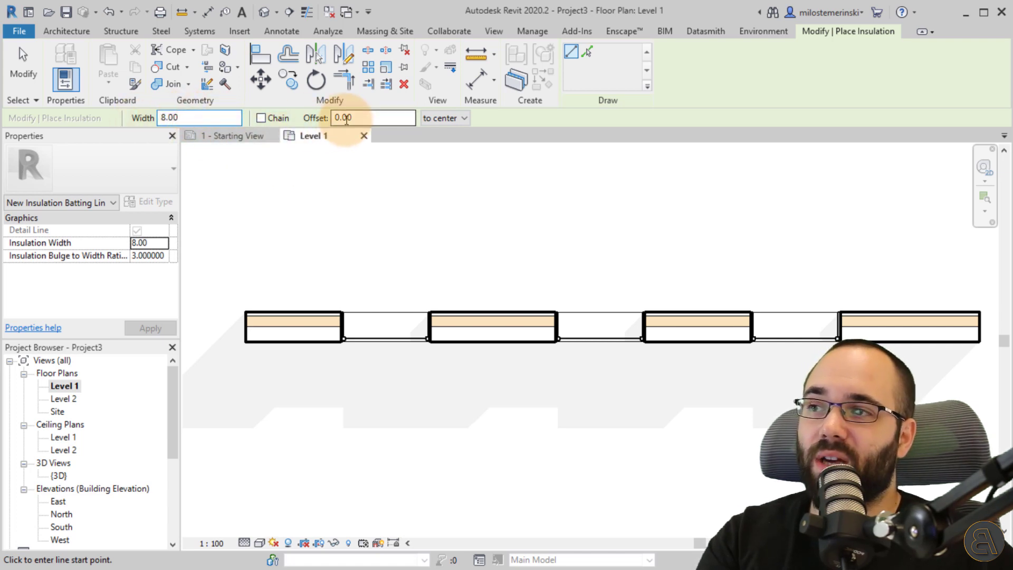
{"action": "left_click", "coordinate": [426, 122]}
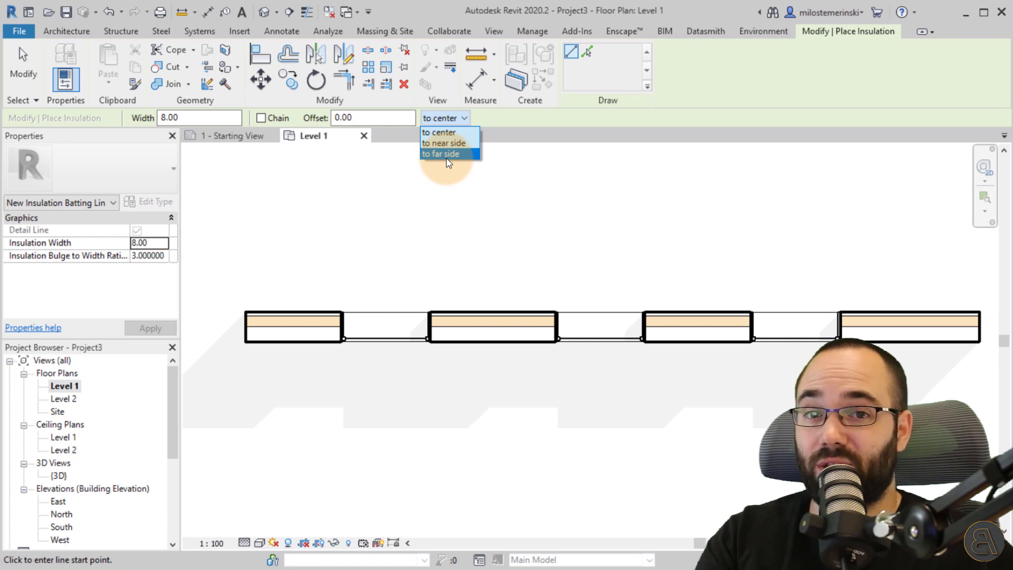
{"action": "left_click", "coordinate": [187, 118]}
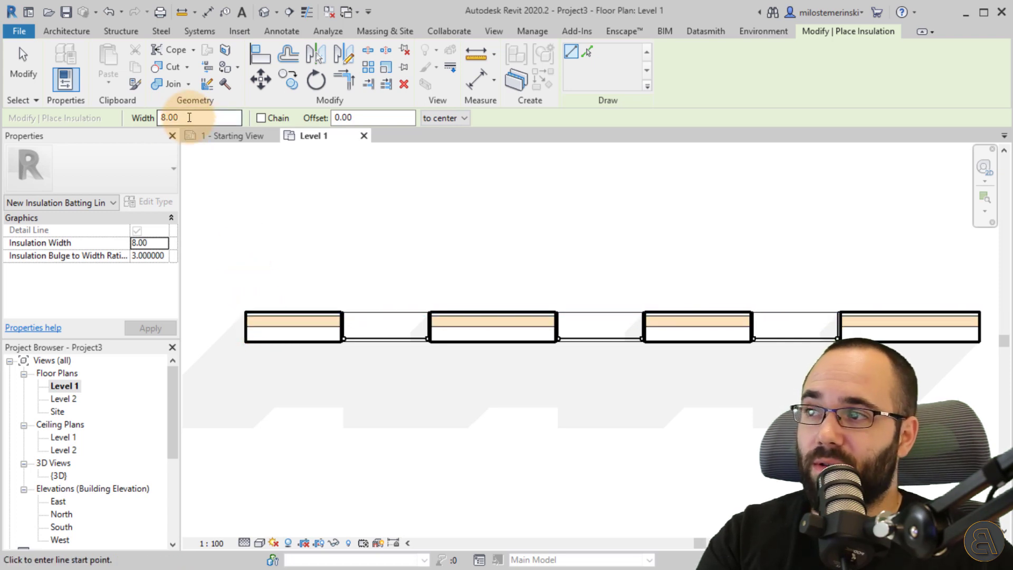
{"action": "type", "text": "15"}
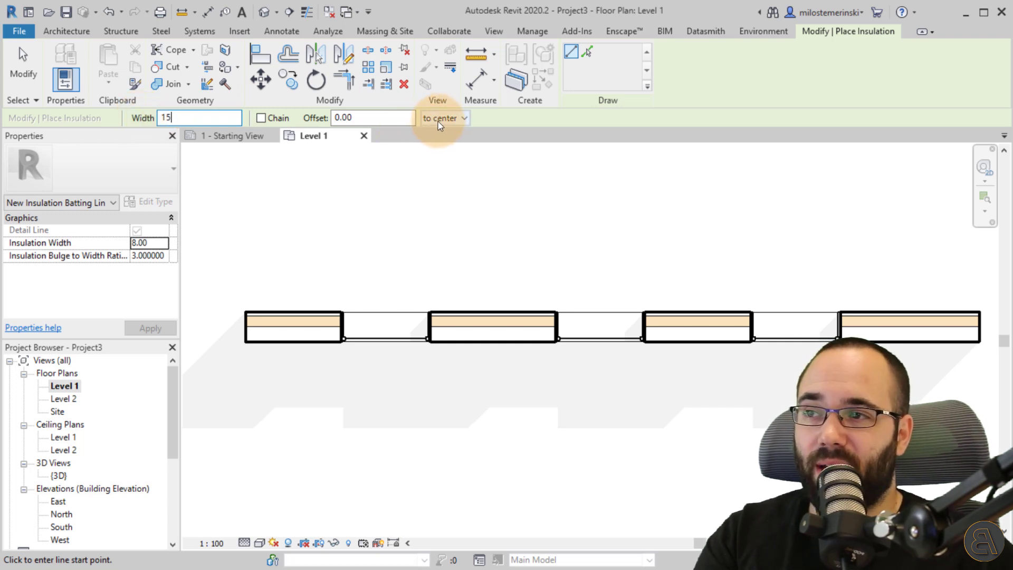
{"action": "scroll", "coordinate": [237, 343], "scroll_direction": "up", "scroll_amount": 5}
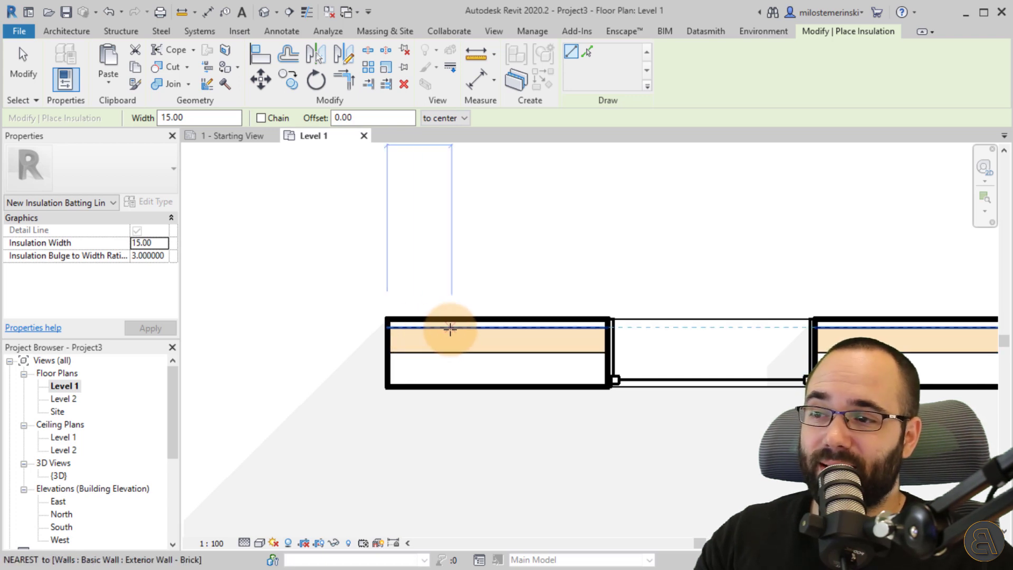
{"action": "left_click", "coordinate": [413, 339]}
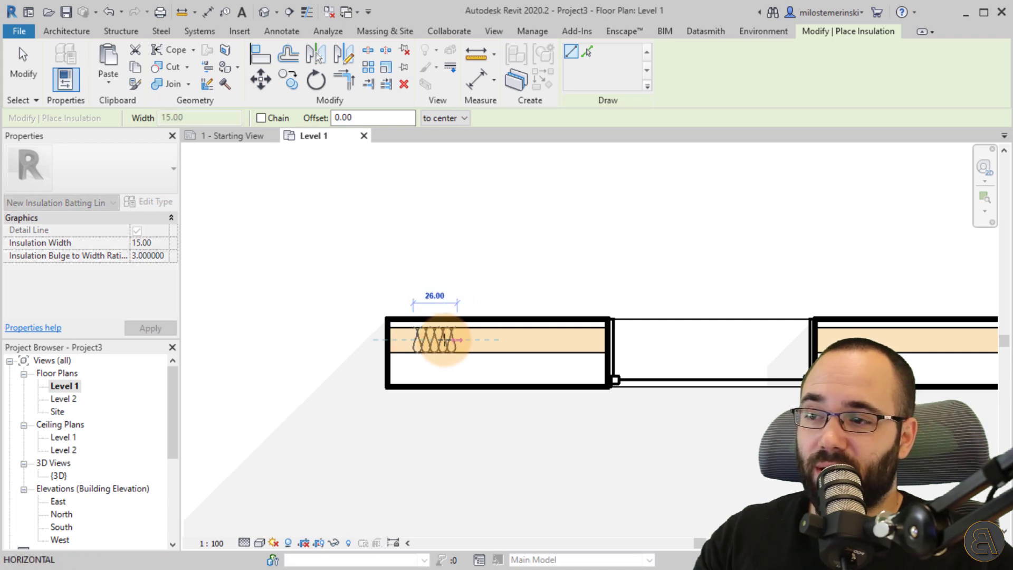
{"action": "scroll", "coordinate": [453, 341], "scroll_direction": "up", "scroll_amount": 3}
{"action": "key", "text": "Escape"}
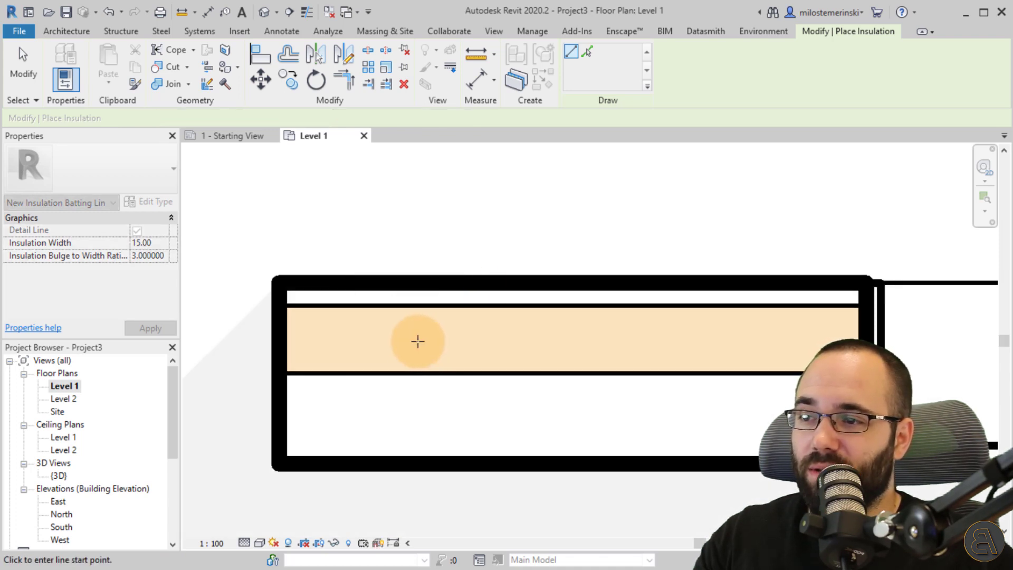
{"action": "left_click", "coordinate": [418, 339]}
{"action": "key", "text": "Escape"}
{"action": "key", "text": "Escape"}
{"action": "left_click", "coordinate": [480, 339]}
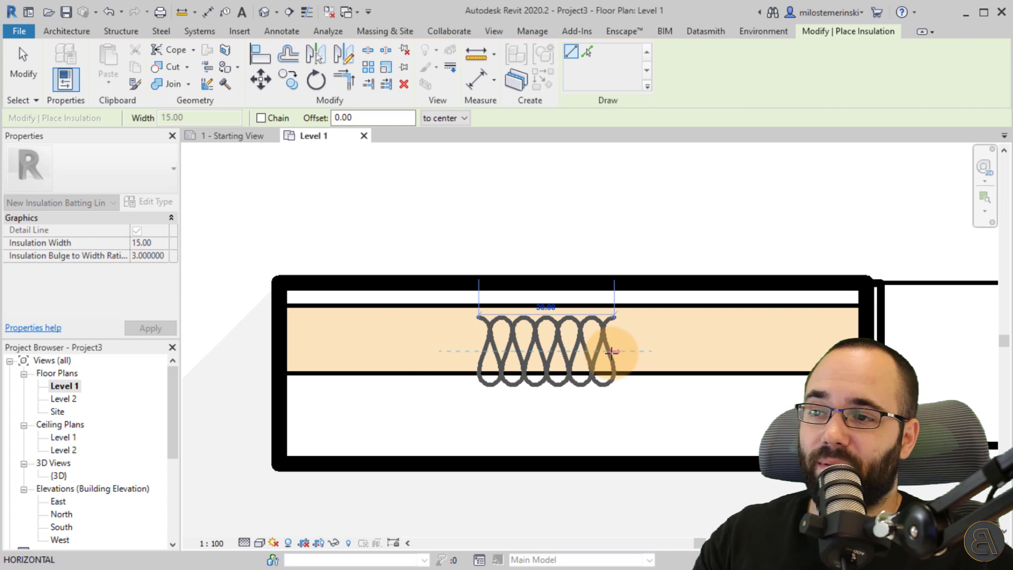
{"action": "key", "text": "Escape"}
Draw batting insulation aligned to near side along the thermal layer's inner edge, from the wall's left end to the first window, about 130 long.
{"action": "scroll", "coordinate": [479, 348], "scroll_direction": "down", "scroll_amount": 2}
{"action": "middle_click_drag", "start_coordinate": [479, 349], "coordinate": [449, 347]}
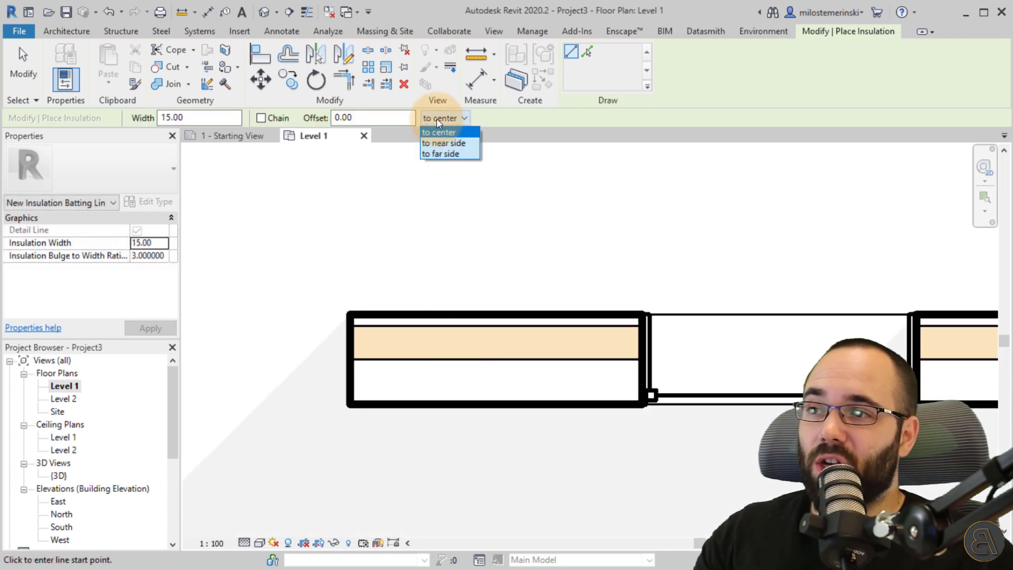
{"action": "left_click", "coordinate": [445, 146]}
{"action": "left_click", "coordinate": [352, 358]}
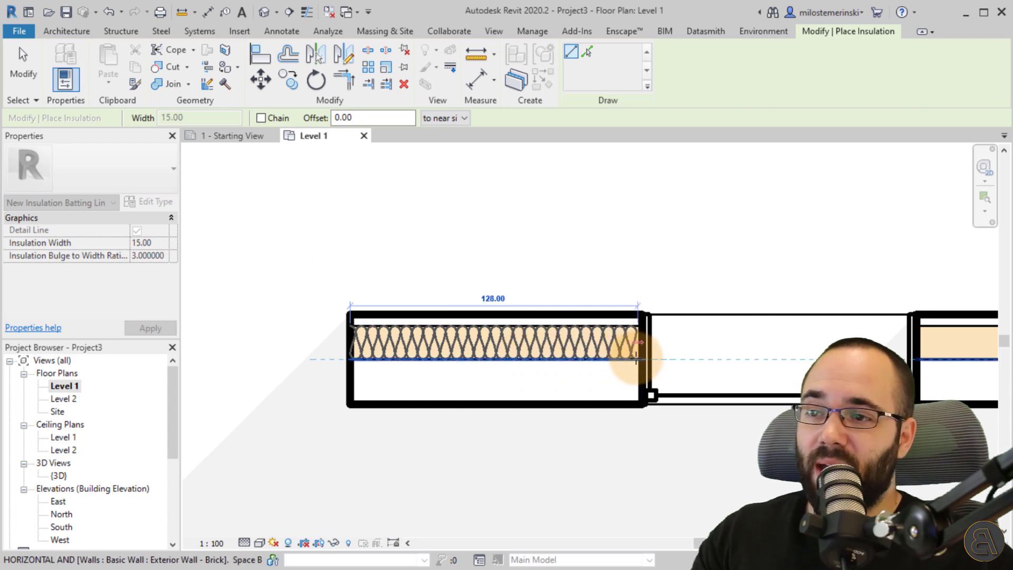
{"action": "left_click", "coordinate": [638, 359]}
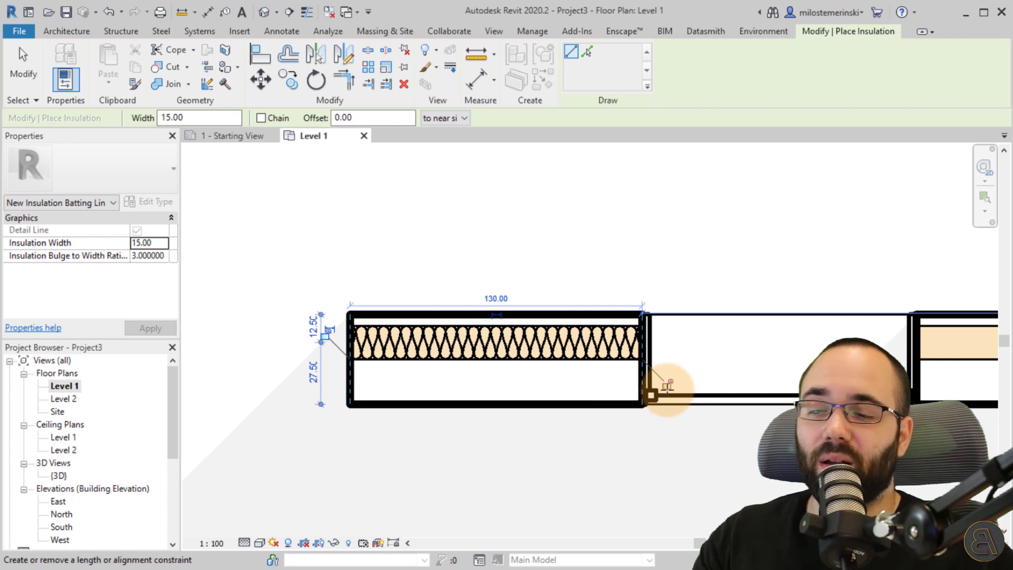
Lock the first batting's end to the first window opening and draw a second batting about 150 long between the first and second windows.
{"action": "left_click", "coordinate": [667, 385]}
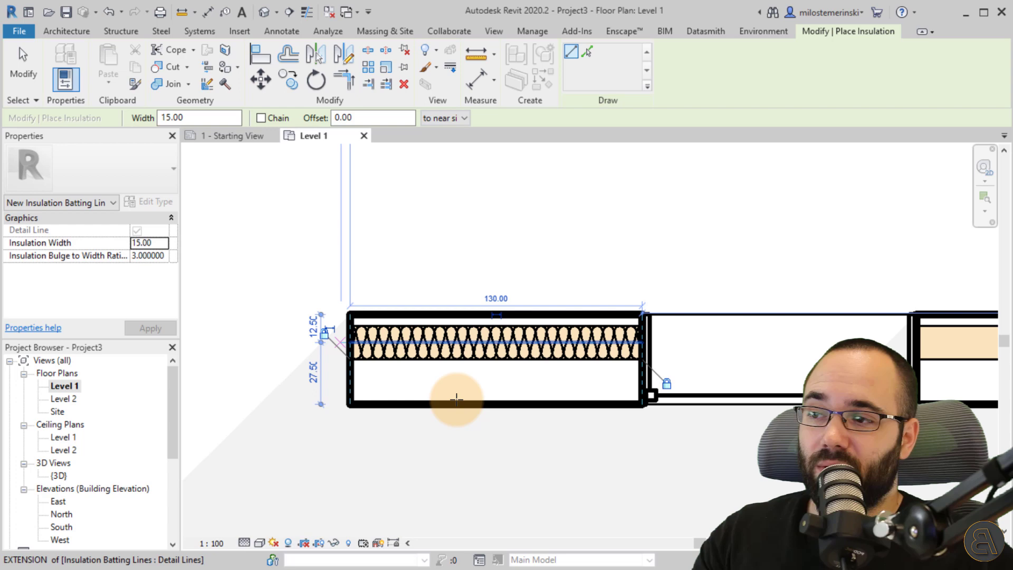
{"action": "middle_click_drag", "start_coordinate": [452, 395], "coordinate": [201, 350]}
{"action": "left_click", "coordinate": [342, 323]}
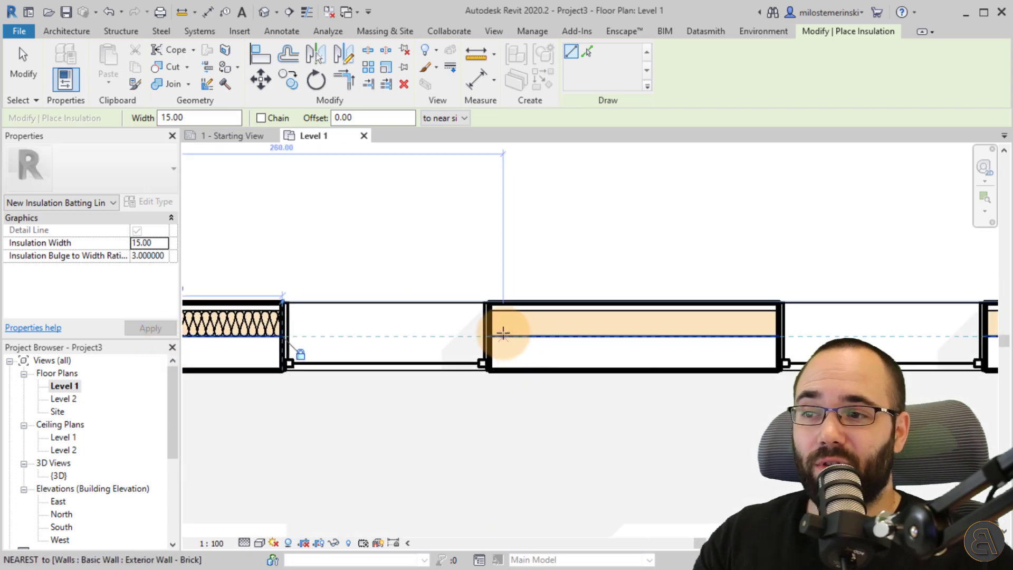
{"action": "left_click", "coordinate": [501, 332]}
{"action": "left_click", "coordinate": [757, 333]}
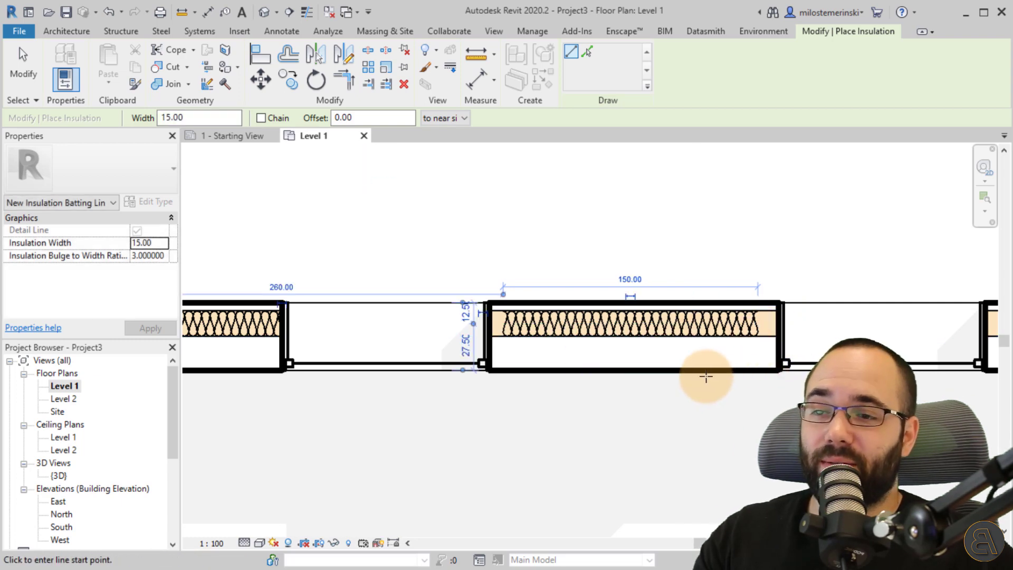
{"action": "key", "text": "Escape"}
Align the second batting's left end to the first window's opening edge and lock the alignment.
{"action": "middle_click_drag", "start_coordinate": [666, 396], "coordinate": [631, 402]}
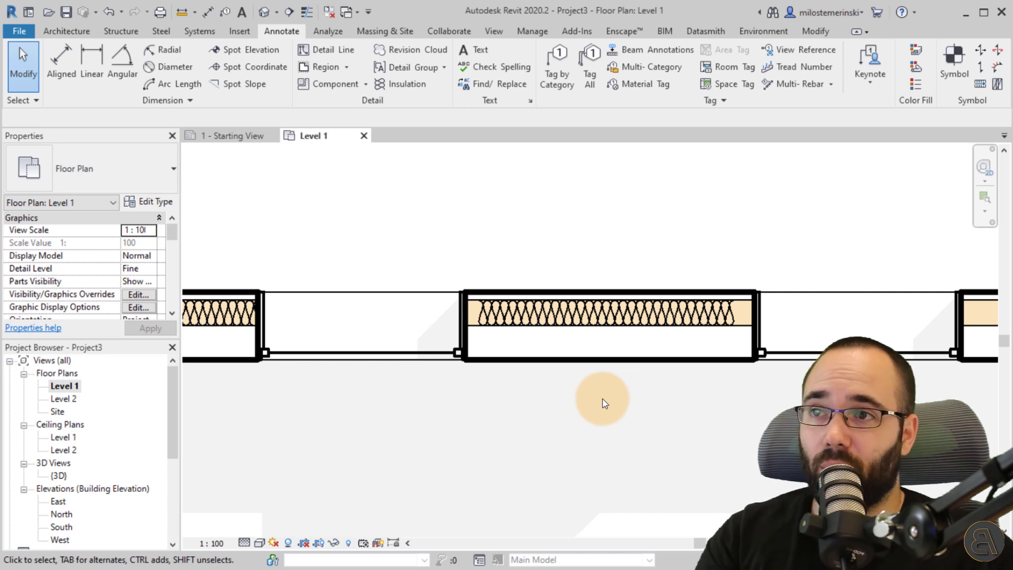
{"action": "left_click", "coordinate": [815, 32]}
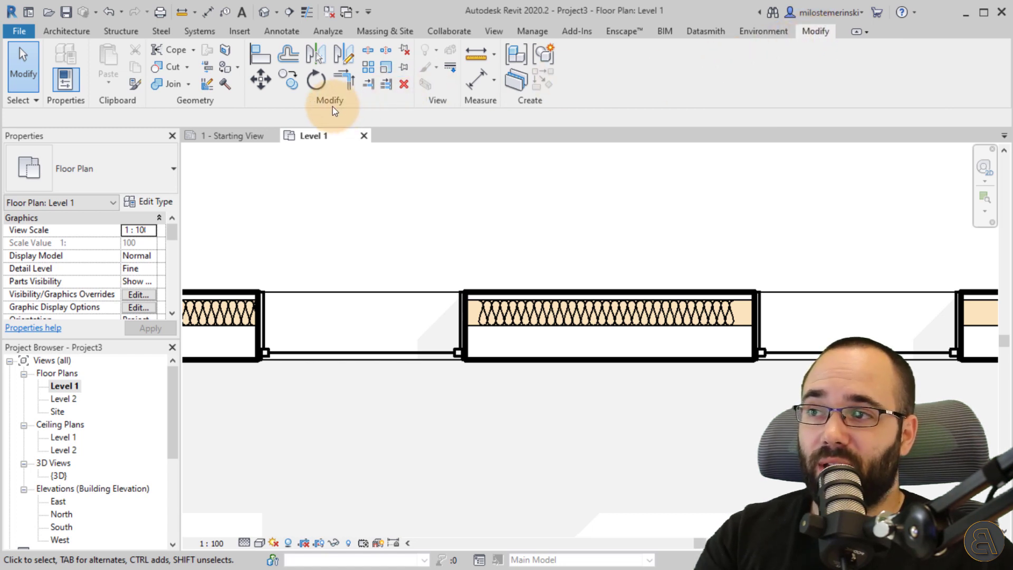
{"action": "left_click", "coordinate": [264, 61]}
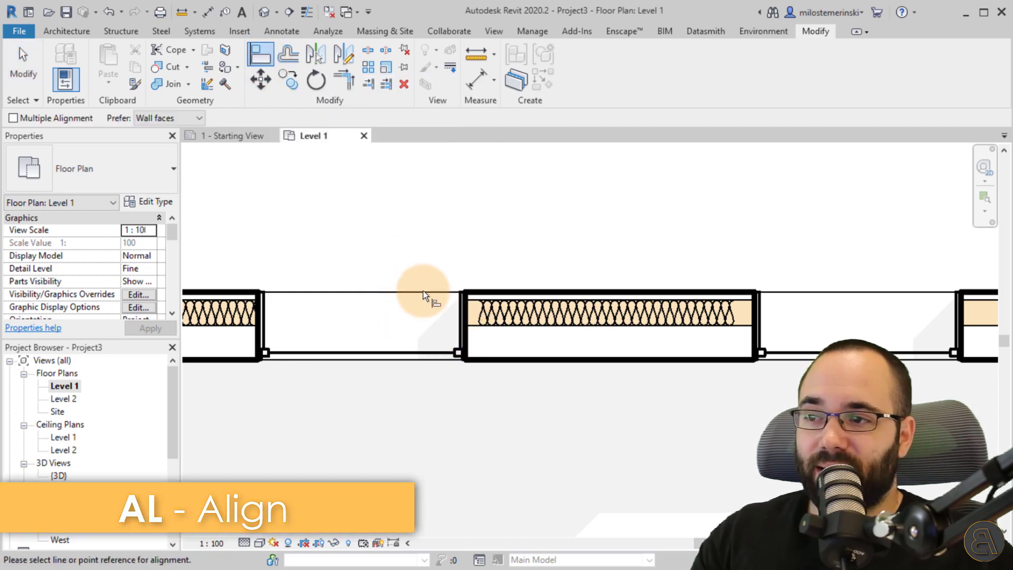
{"action": "scroll", "coordinate": [423, 295], "scroll_direction": "up", "scroll_amount": 2}
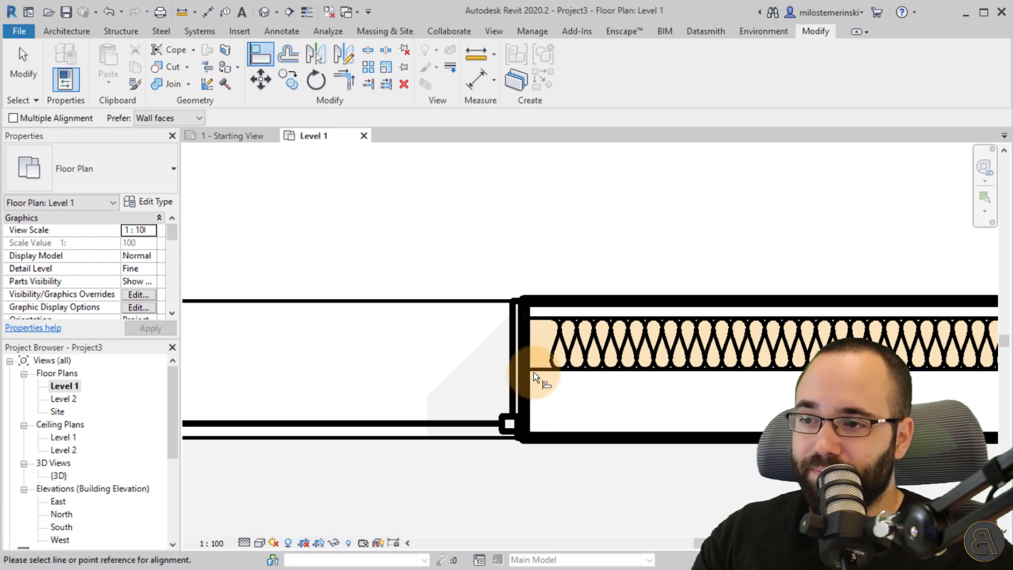
{"action": "left_click", "coordinate": [526, 358]}
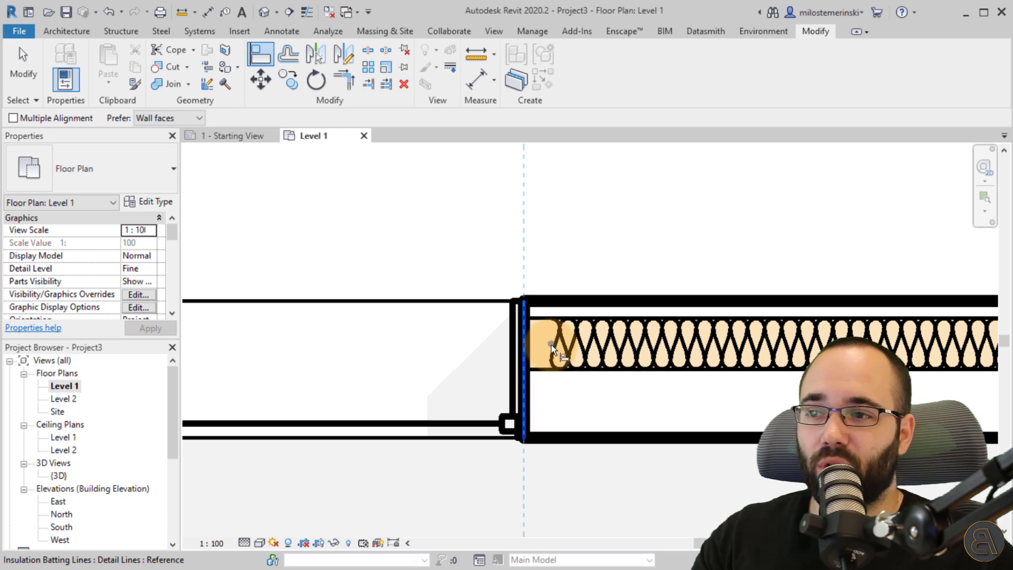
{"action": "left_click", "coordinate": [551, 348]}
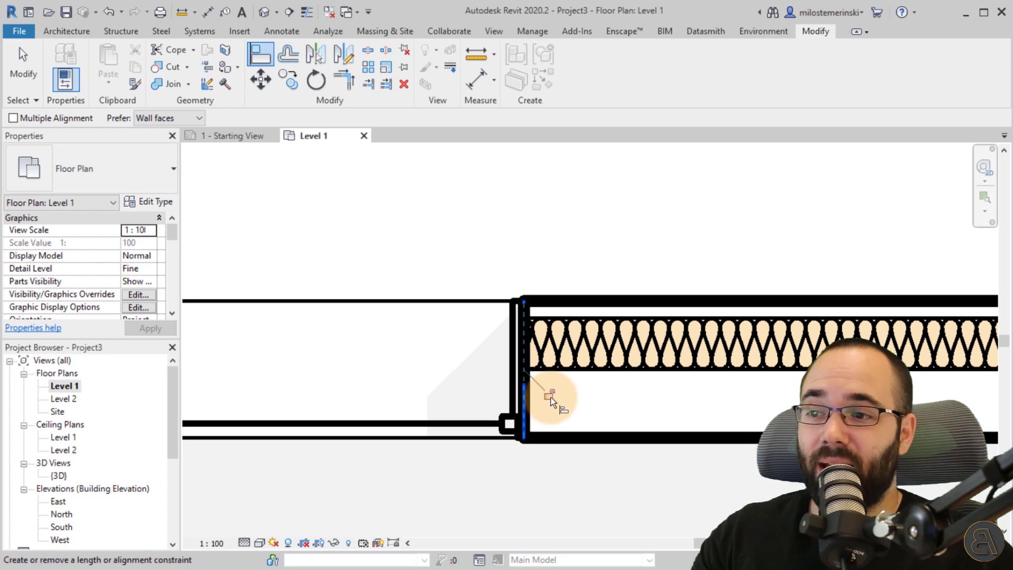
Align the second batting's right end to the second window's opening edge and lock it.
{"action": "scroll", "coordinate": [596, 393], "scroll_direction": "down", "scroll_amount": 2}
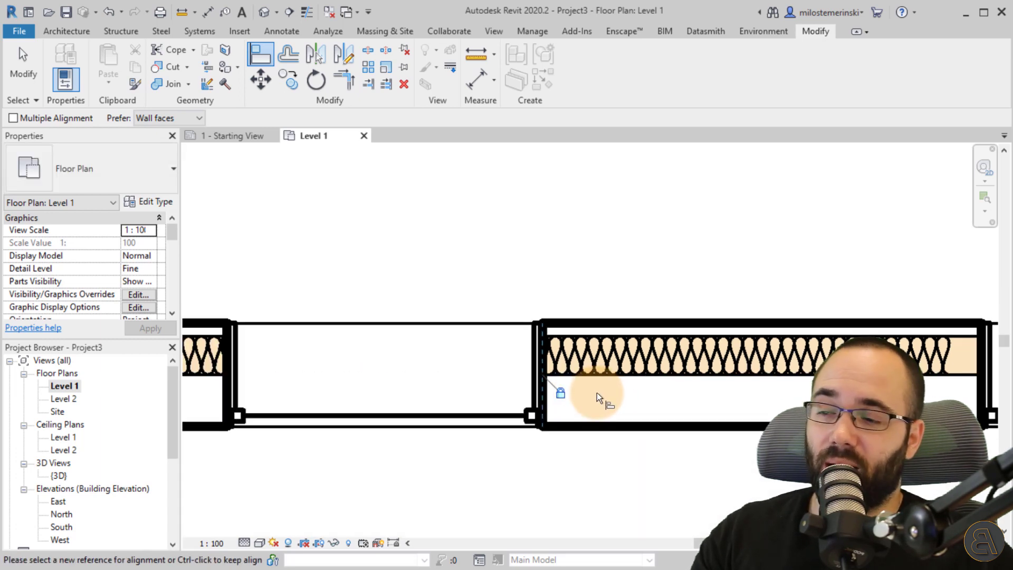
{"action": "middle_click_drag", "start_coordinate": [596, 393], "coordinate": [396, 389]}
{"action": "scroll", "coordinate": [645, 364], "scroll_direction": "up", "scroll_amount": 3}
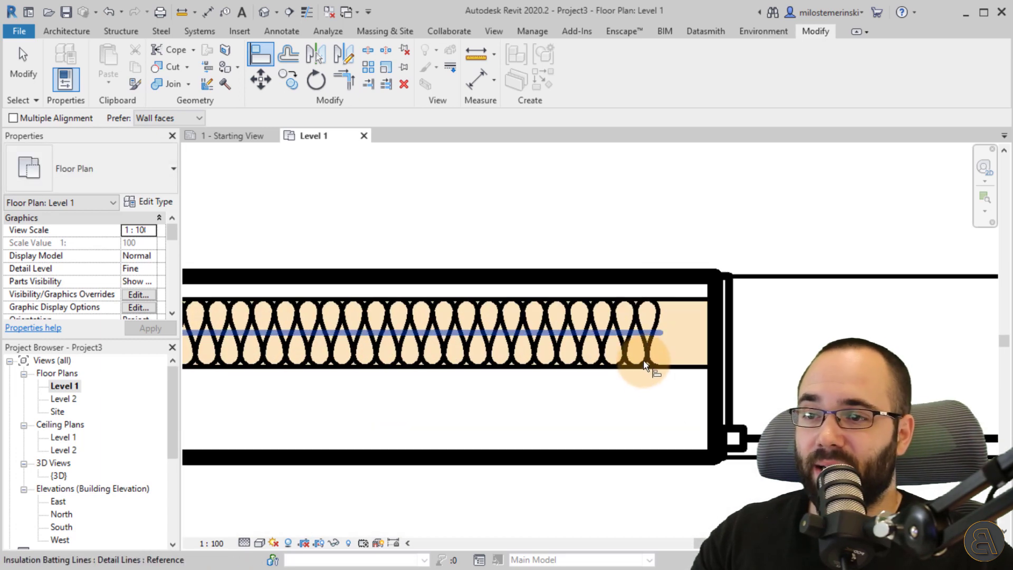
{"action": "left_click", "coordinate": [714, 343]}
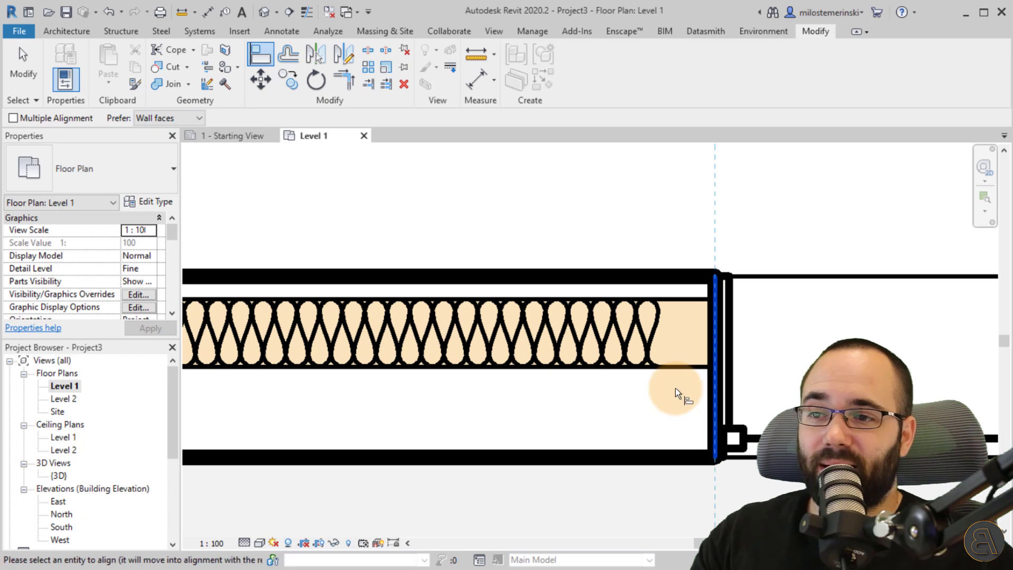
{"action": "left_click", "coordinate": [661, 333]}
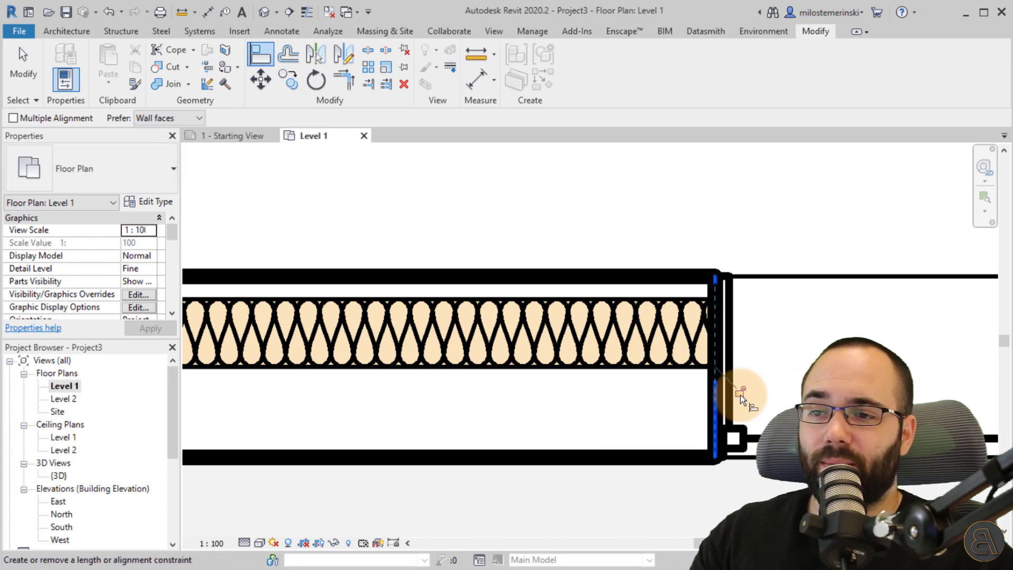
{"action": "scroll", "coordinate": [739, 394], "scroll_direction": "down", "scroll_amount": 3}
{"action": "key", "text": "Escape"}
Draw 15-wide batting insulation aligned to near side along the thermal layer's inner edge between the second and third windows.
{"action": "scroll", "coordinate": [636, 414], "scroll_direction": "down", "scroll_amount": 3}
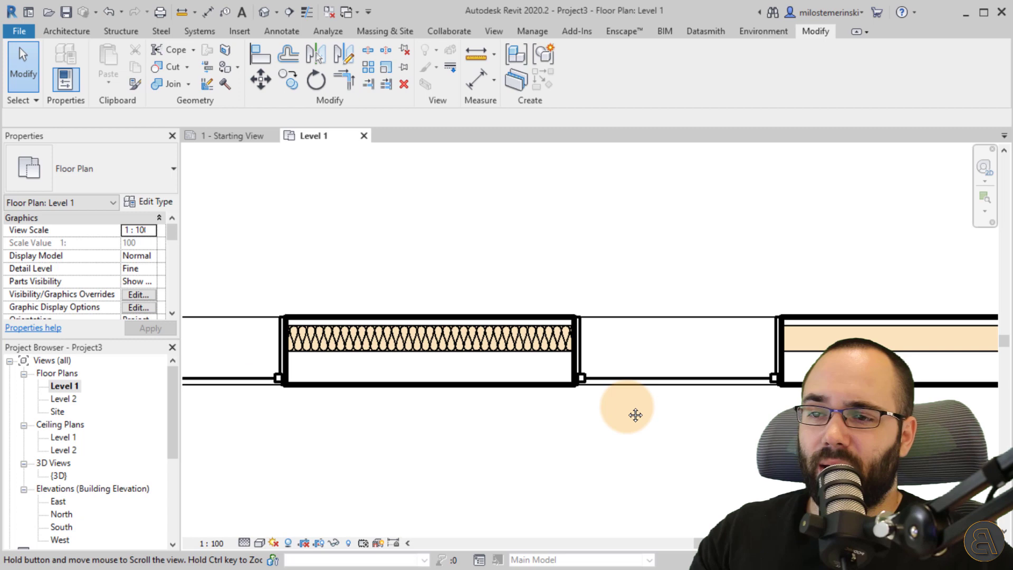
{"action": "middle_click_drag", "start_coordinate": [636, 407], "coordinate": [443, 390]}
{"action": "scroll", "coordinate": [298, 316], "scroll_direction": "up", "scroll_amount": 2}
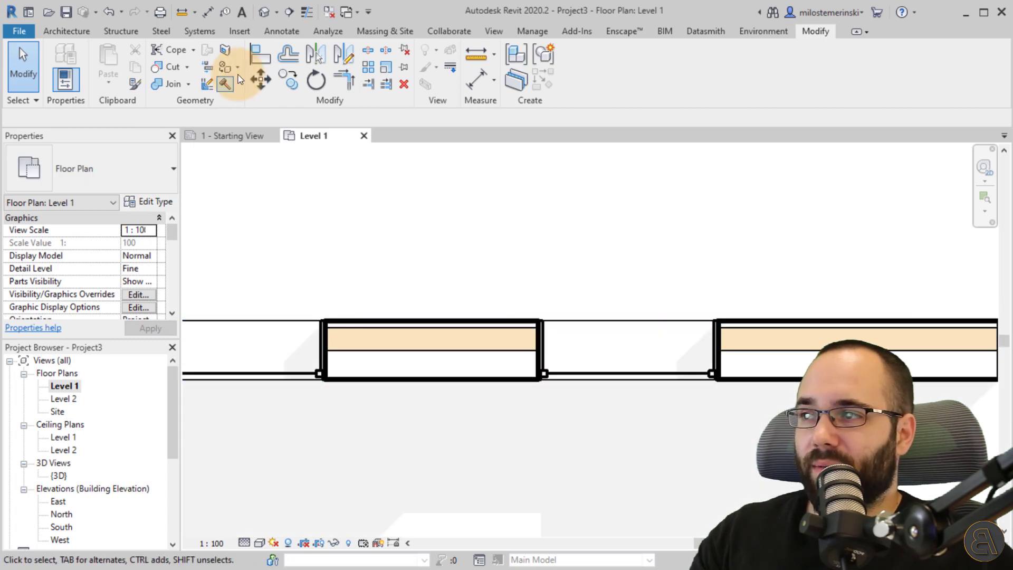
{"action": "left_click", "coordinate": [269, 36]}
{"action": "left_click", "coordinate": [383, 84]}
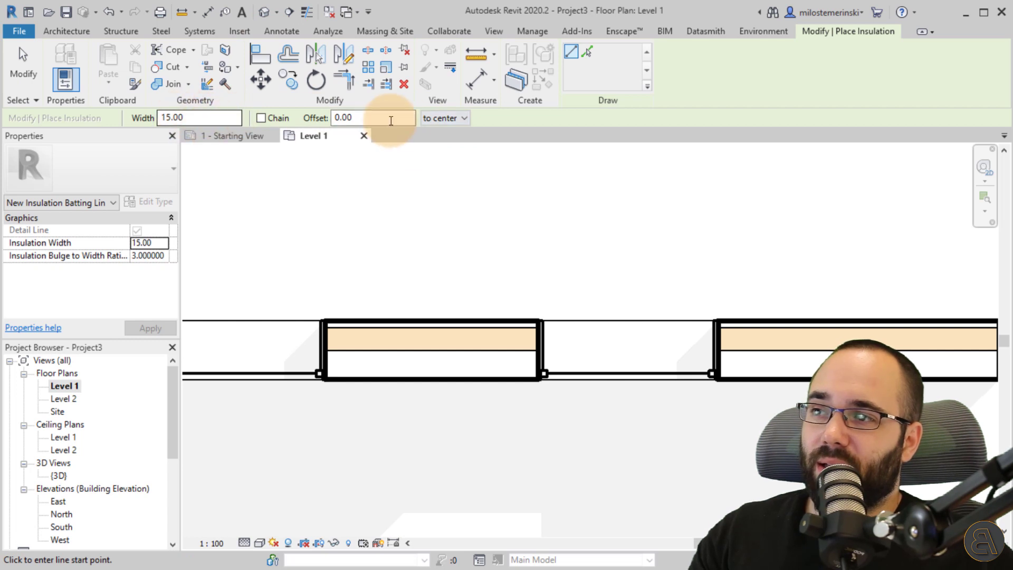
{"action": "left_click", "coordinate": [439, 120]}
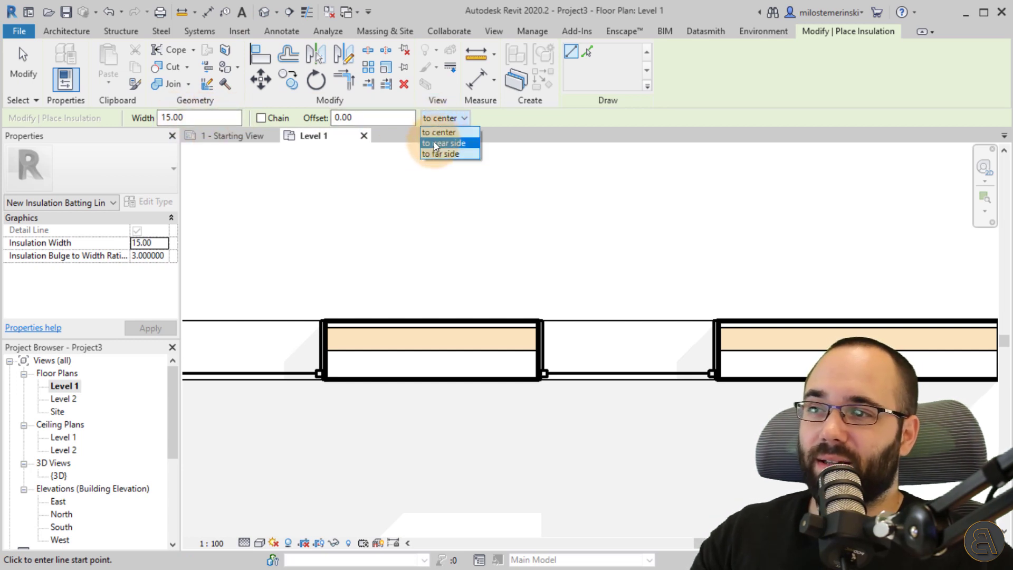
{"action": "left_click", "coordinate": [444, 143]}
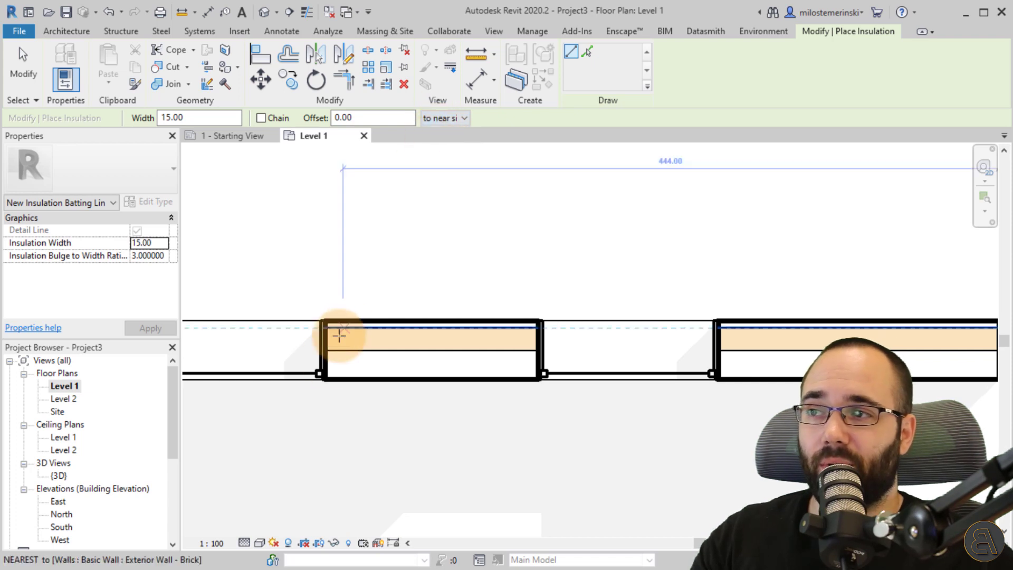
{"action": "scroll", "coordinate": [327, 356], "scroll_direction": "up", "scroll_amount": 2}
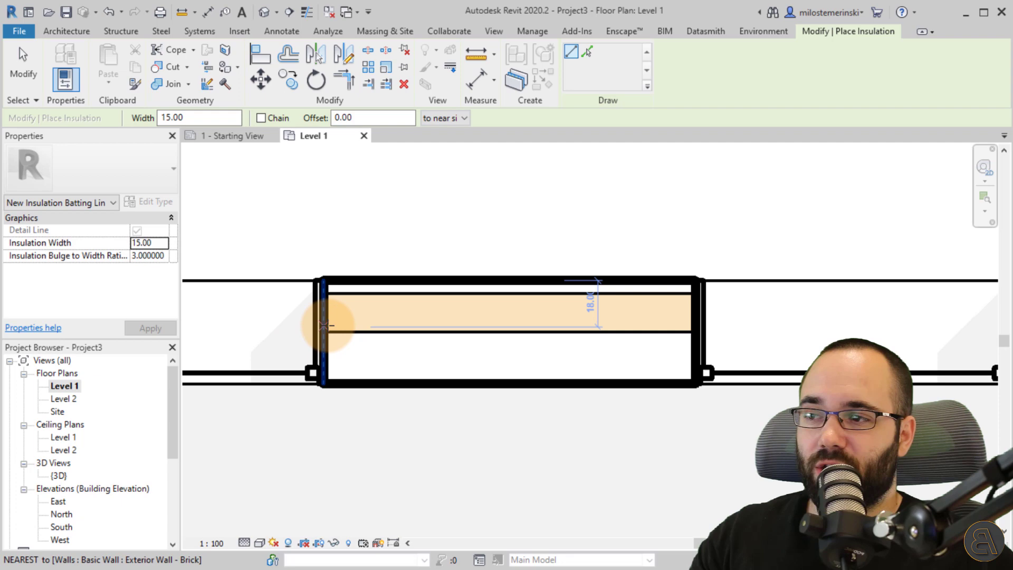
{"action": "left_click", "coordinate": [325, 331]}
{"action": "left_click", "coordinate": [681, 331]}
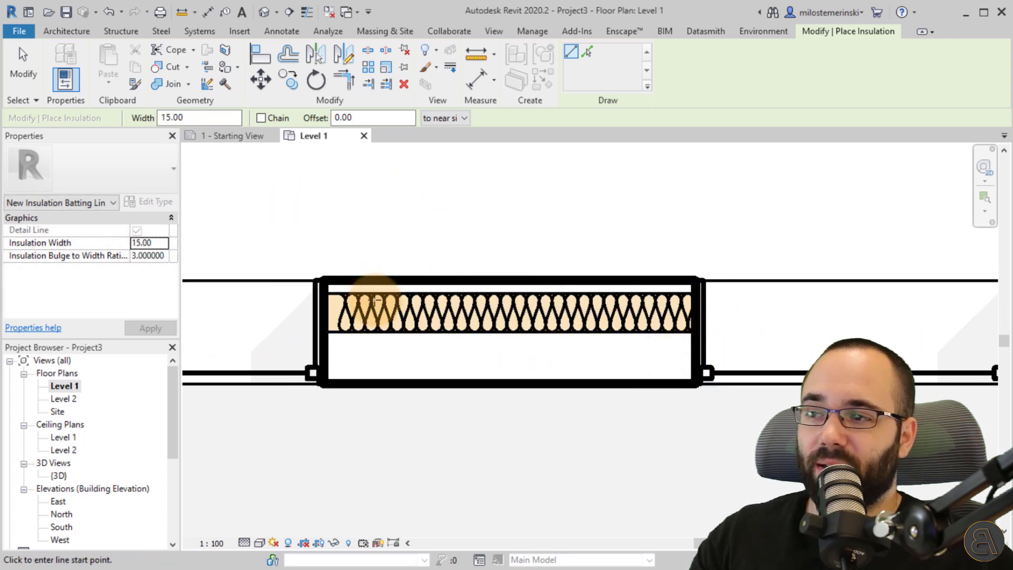
Stretch the third batting's left end to the second window's opening edge, making it 144 long, and lock both ends.
{"action": "key", "text": "Escape"}
{"action": "key", "text": "Escape"}
{"action": "left_click", "coordinate": [337, 309]}
{"action": "left_click_drag", "start_coordinate": [324, 312], "coordinate": [325, 313]}
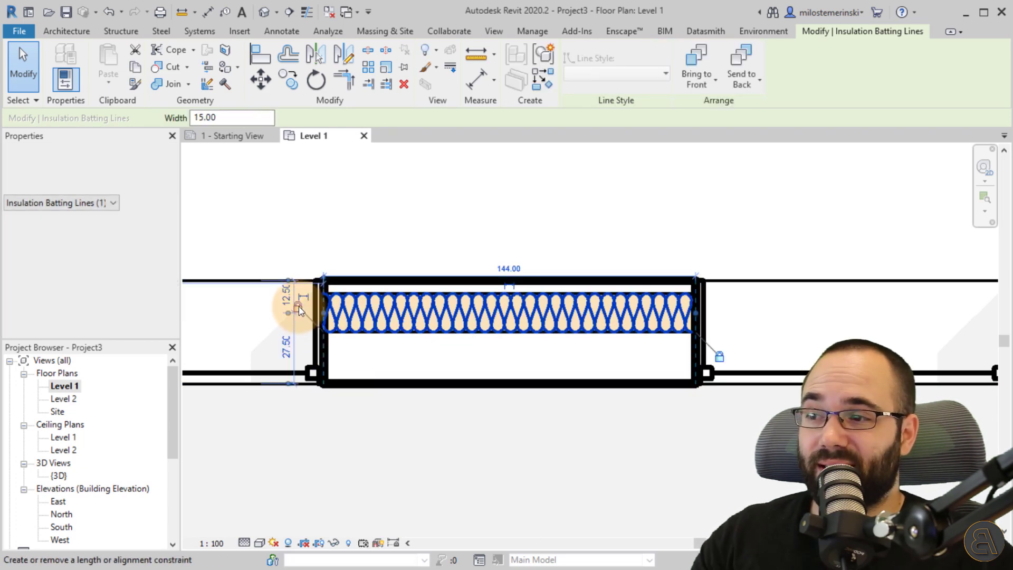
{"action": "left_click", "coordinate": [441, 392]}
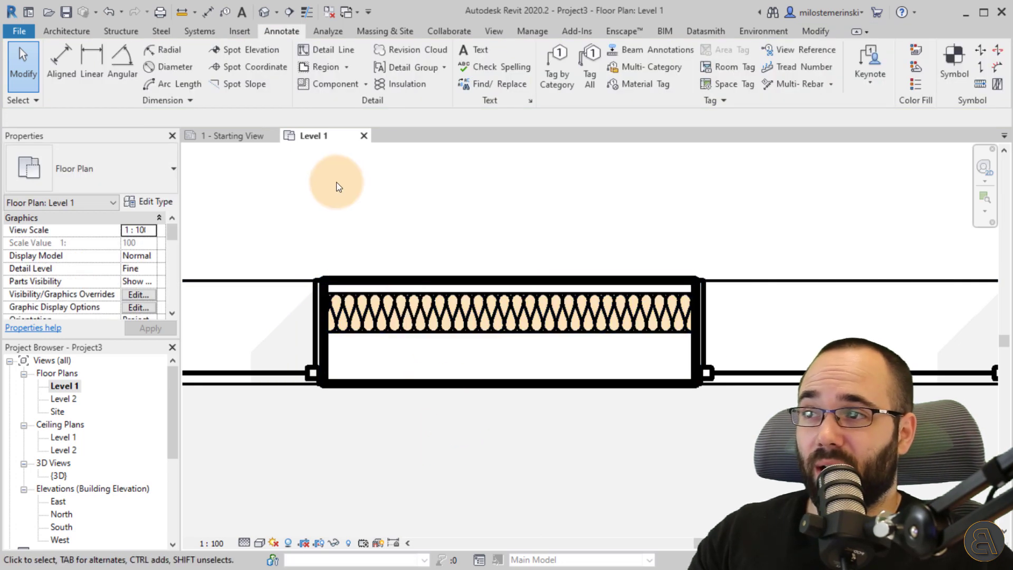
Draw batting insulation aligned to near side, about 178 long, along the thermal layer between the third window and the wall's right end.
{"action": "left_click", "coordinate": [406, 84]}
{"action": "middle_click_drag", "start_coordinate": [654, 295], "coordinate": [271, 255]}
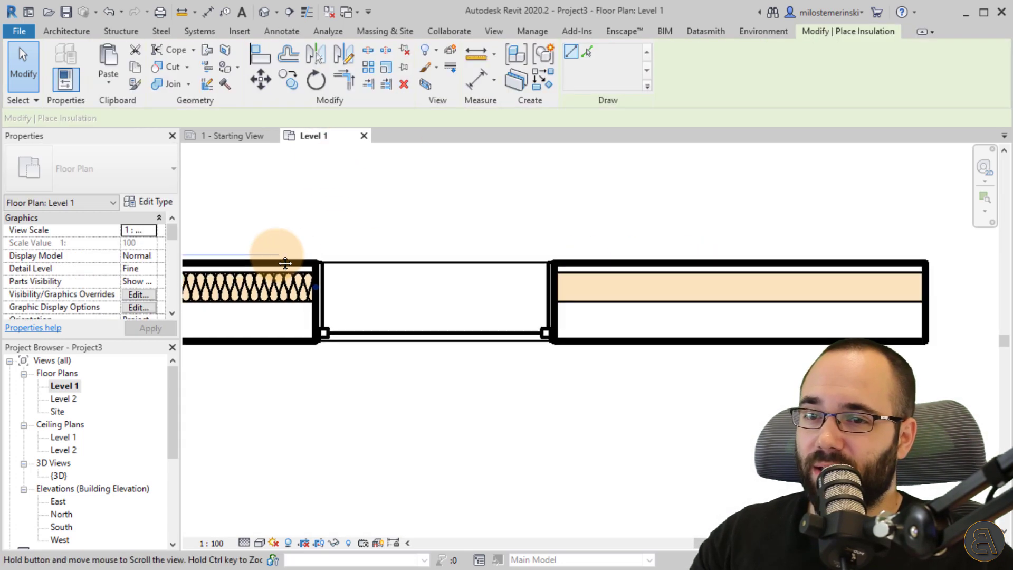
{"action": "left_click", "coordinate": [539, 301]}
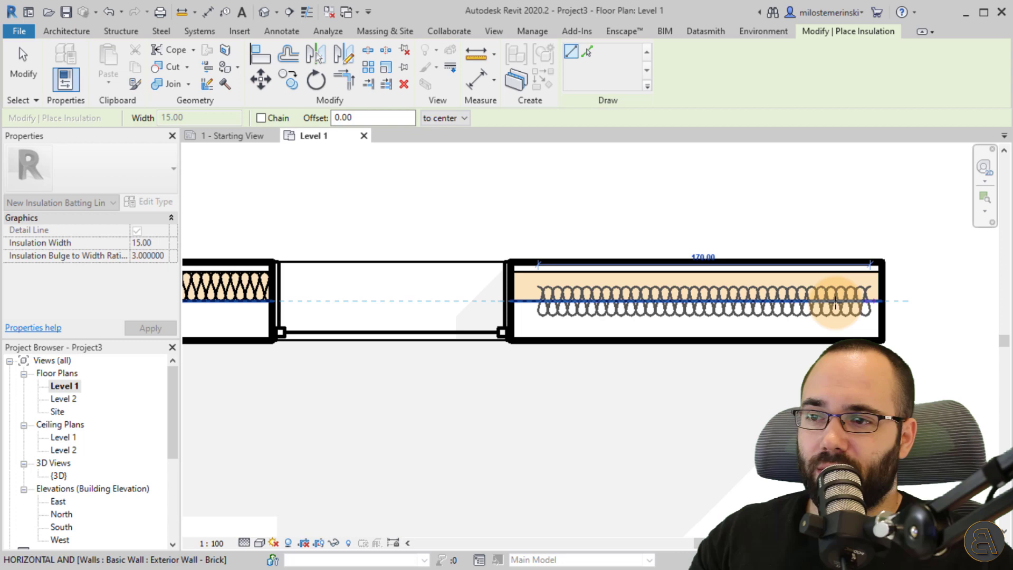
{"action": "key", "text": "Escape"}
{"action": "left_click", "coordinate": [445, 118]}
{"action": "left_click", "coordinate": [442, 140]}
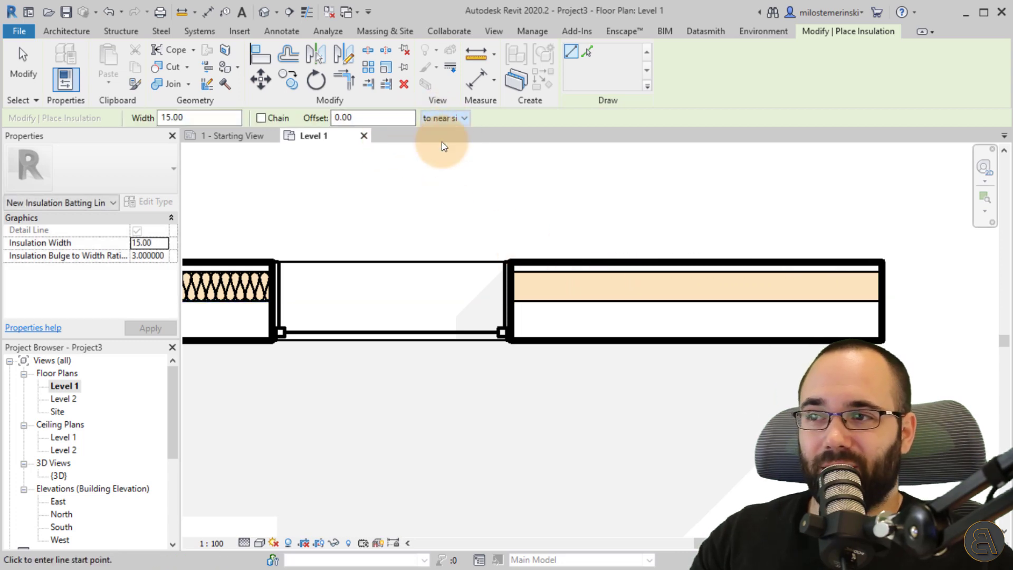
{"action": "left_click", "coordinate": [534, 291]}
{"action": "left_click", "coordinate": [880, 306]}
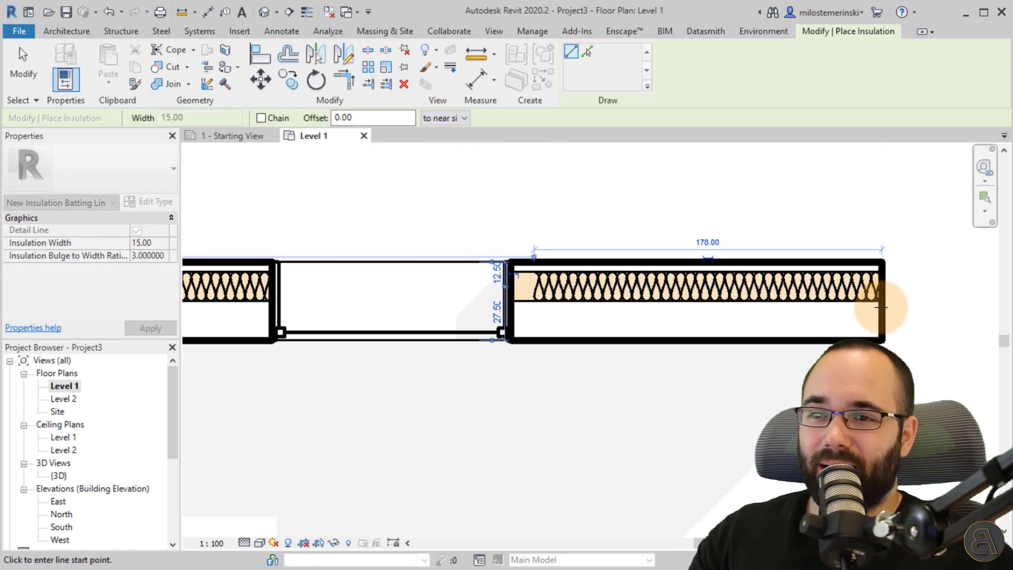
{"action": "key", "text": "Escape"}
{"action": "key", "text": "Escape"}
Stretch the last batting's left end to the third window's opening edge, making it 190 long, and lock both ends to the wall edges.
{"action": "left_click", "coordinate": [540, 284]}
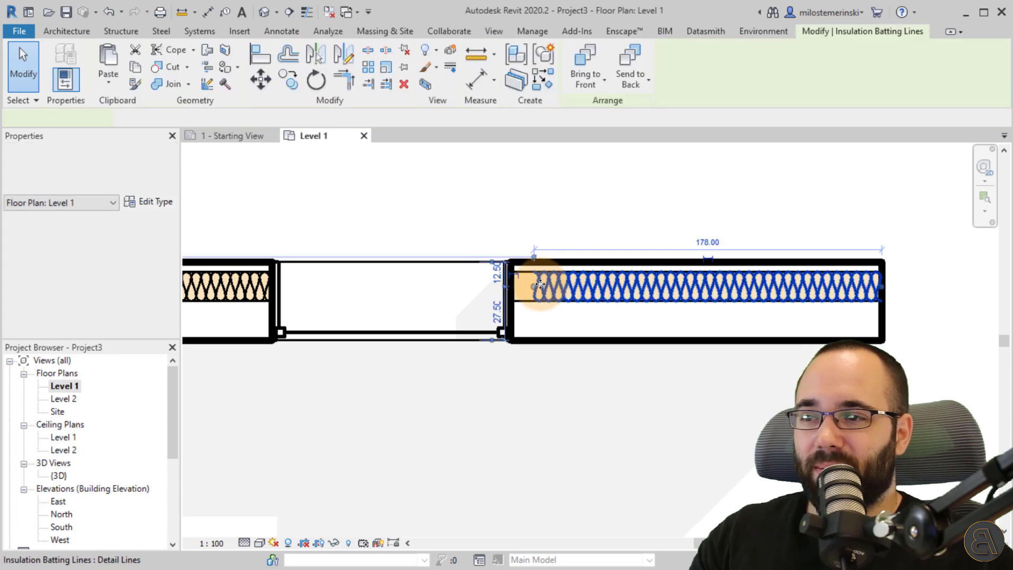
{"action": "left_click_drag", "start_coordinate": [539, 283], "coordinate": [483, 284]}
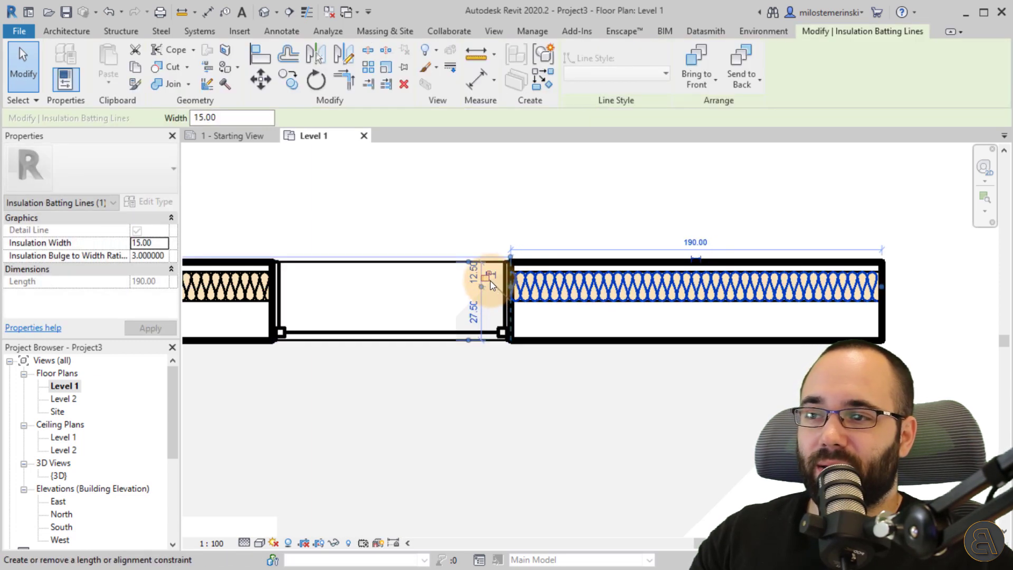
{"action": "mouse_move", "coordinate": [888, 287]}
{"action": "left_mouse_down"}
{"action": "mouse_move", "coordinate": [807, 287]}
{"action": "mouse_move", "coordinate": [882, 286]}
{"action": "left_mouse_up"}
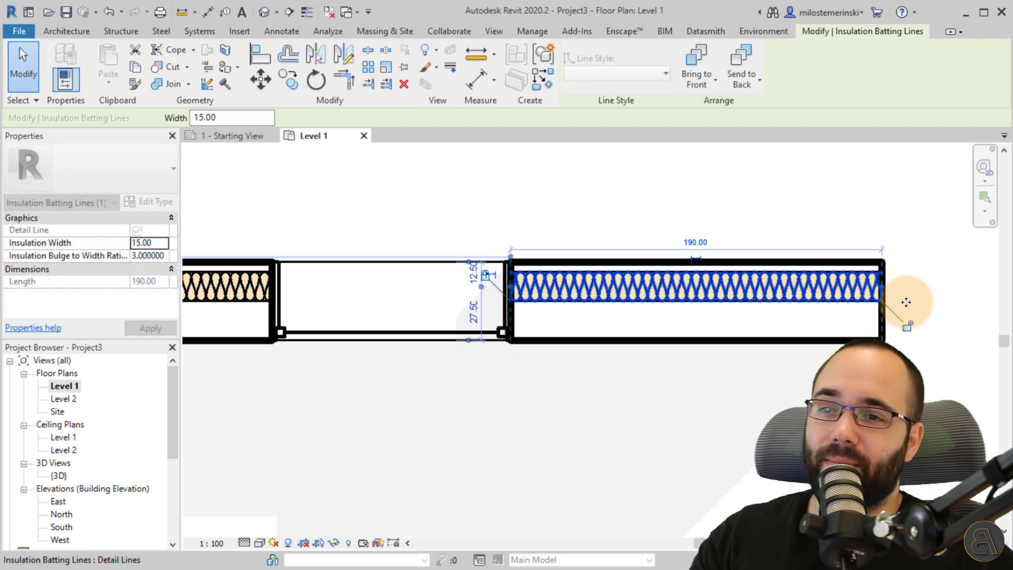
{"action": "left_click", "coordinate": [906, 326]}
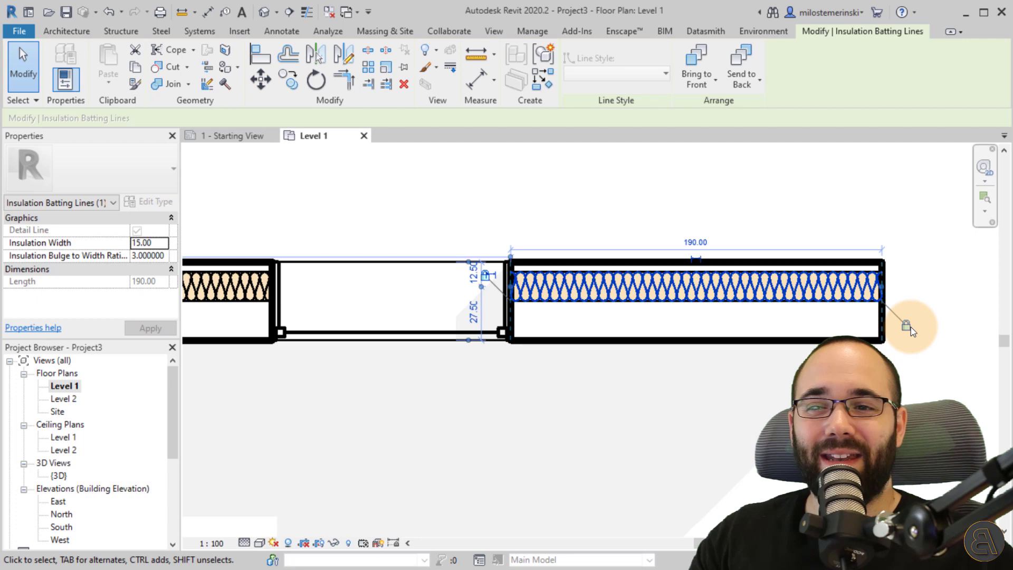
{"action": "left_click", "coordinate": [866, 288]}
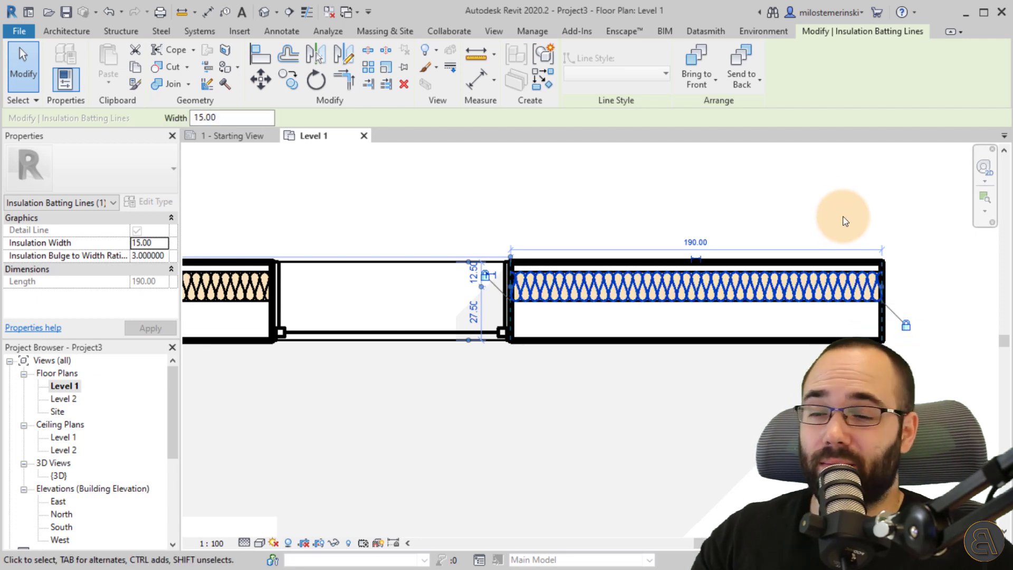
{"action": "left_click", "coordinate": [822, 252]}
{"action": "scroll", "coordinate": [822, 254], "scroll_direction": "down", "scroll_amount": 2}
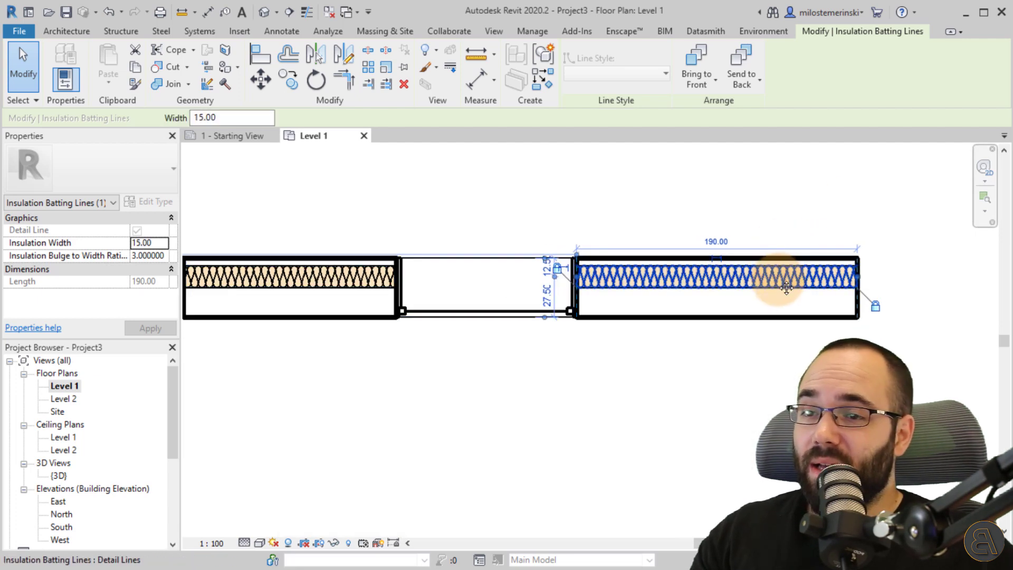
{"action": "left_click", "coordinate": [720, 319]}
Move the first window to 190 from the wall's left end and the second window to 144 from the first.
{"action": "mouse_move", "coordinate": [796, 267]}
{"action": "middle_mouse_down"}
{"action": "mouse_move", "coordinate": [773, 348]}
{"action": "mouse_move", "coordinate": [658, 330]}
{"action": "mouse_move", "coordinate": [719, 330]}
{"action": "mouse_move", "coordinate": [719, 311]}
{"action": "middle_mouse_up"}
{"action": "middle_click_drag", "start_coordinate": [464, 287], "coordinate": [516, 316]}
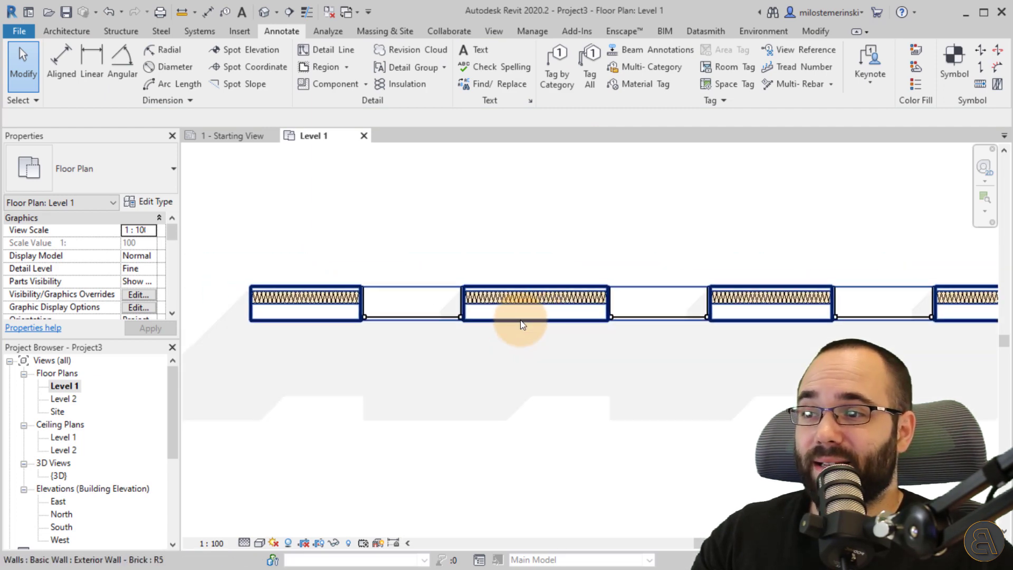
{"action": "left_click", "coordinate": [436, 317]}
{"action": "left_click_drag", "start_coordinate": [436, 317], "coordinate": [487, 317]}
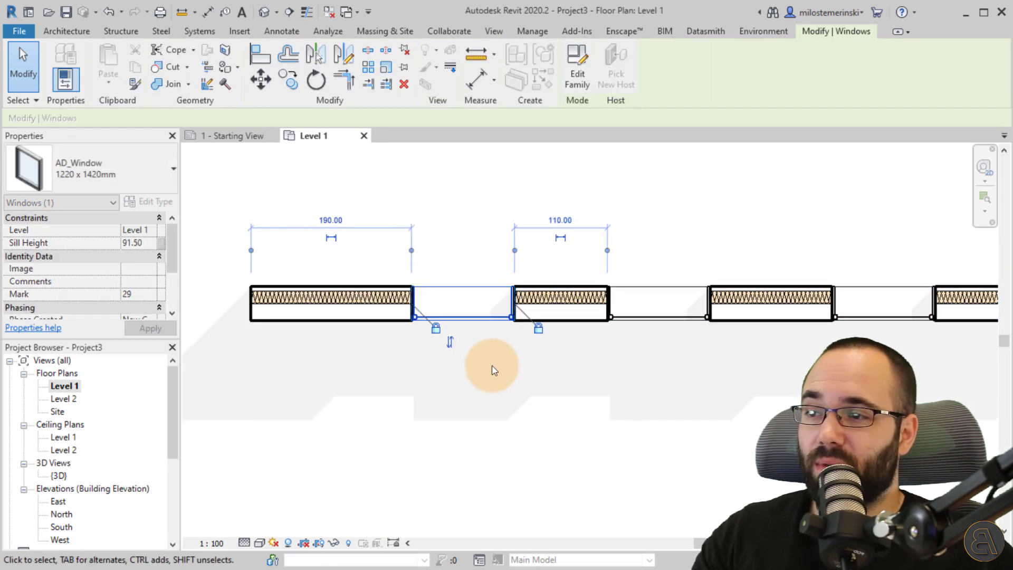
{"action": "left_click_drag", "start_coordinate": [653, 320], "coordinate": [710, 319]}
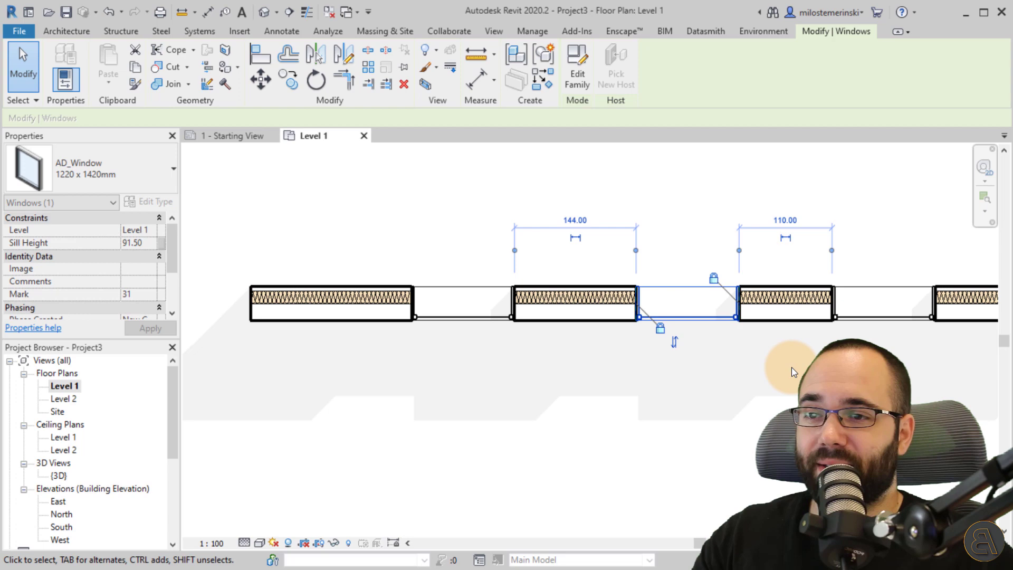
Move the third window to 190 from the second window and stretch the wall's right end to a total length of 1050.
{"action": "middle_click_drag", "start_coordinate": [785, 362], "coordinate": [638, 335]}
{"action": "left_click_drag", "start_coordinate": [679, 306], "coordinate": [706, 319]}
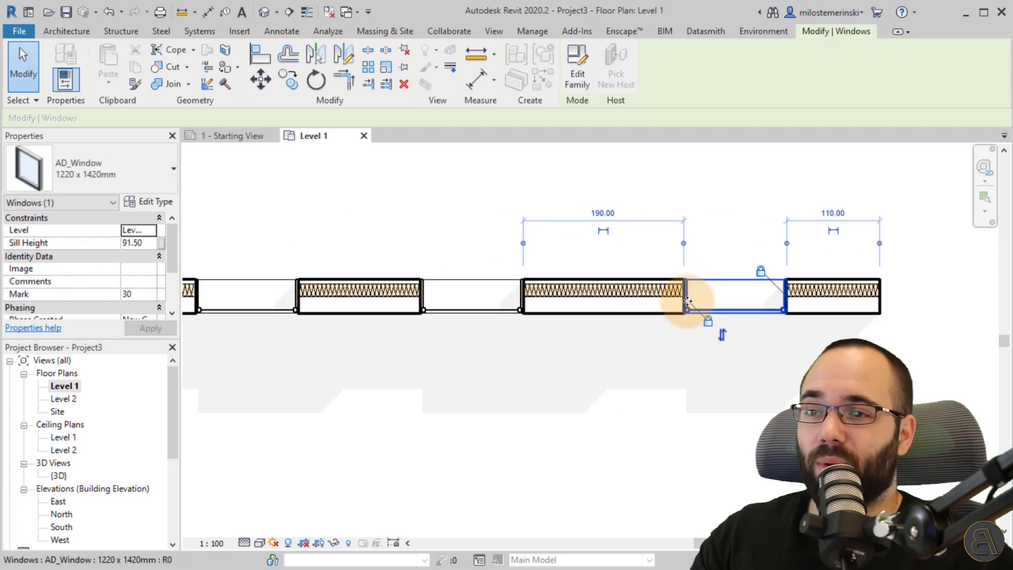
{"action": "left_click", "coordinate": [844, 295]}
{"action": "left_click_drag", "start_coordinate": [881, 300], "coordinate": [921, 295]}
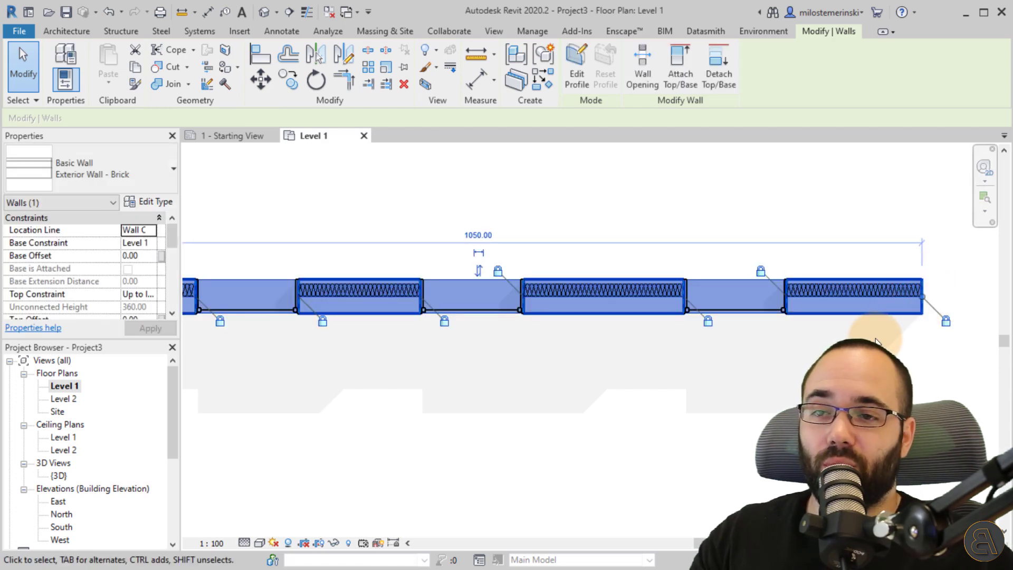
{"action": "left_click", "coordinate": [881, 306]}
{"action": "scroll", "coordinate": [757, 392], "scroll_direction": "down", "scroll_amount": 2}
{"action": "left_click", "coordinate": [757, 392]}
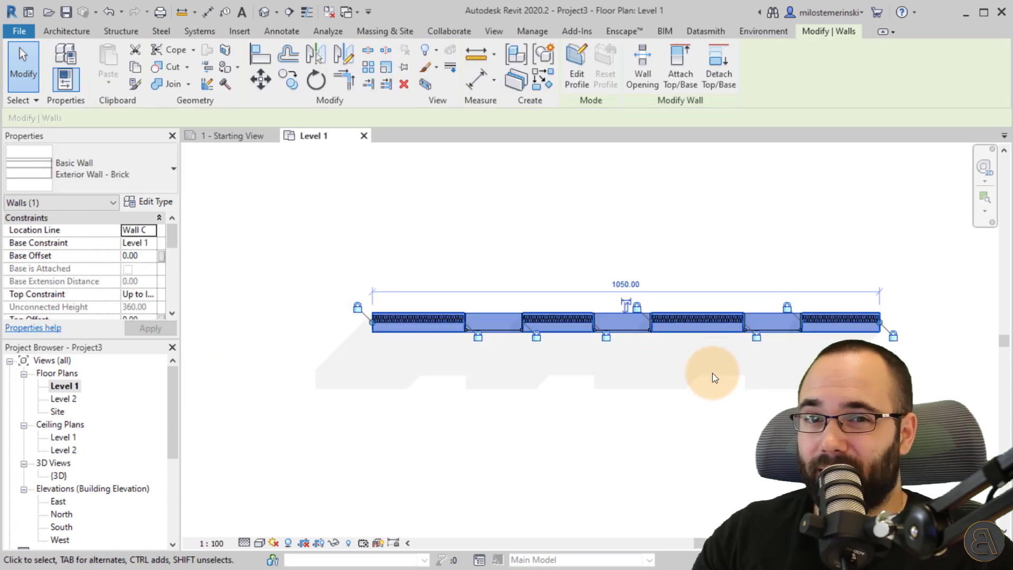
Try swinging the wall's right end upward so the wall runs diagonally at a length of 990.
{"action": "left_click_drag", "start_coordinate": [884, 324], "coordinate": [825, 252]}
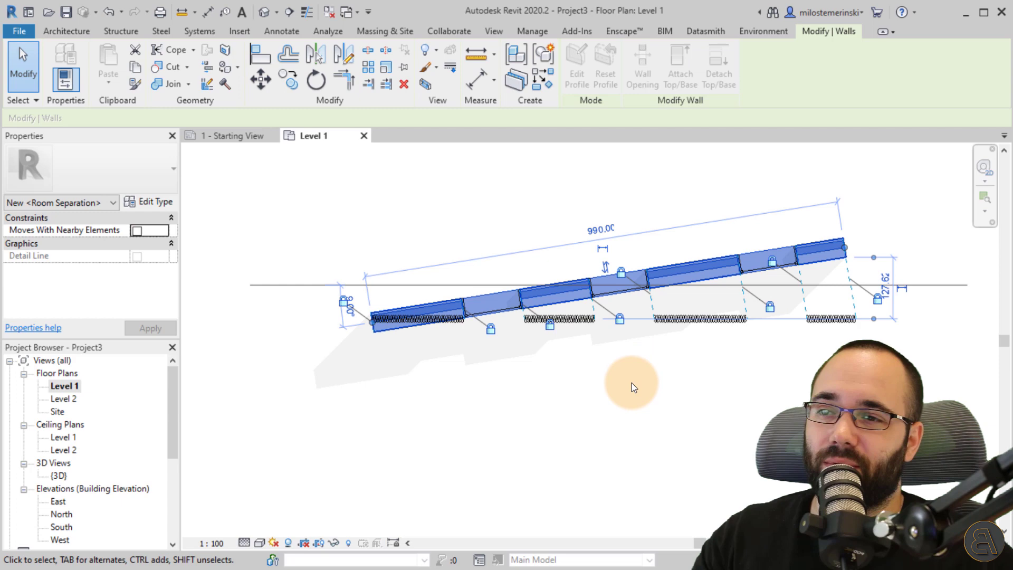
{"action": "left_click", "coordinate": [631, 382]}
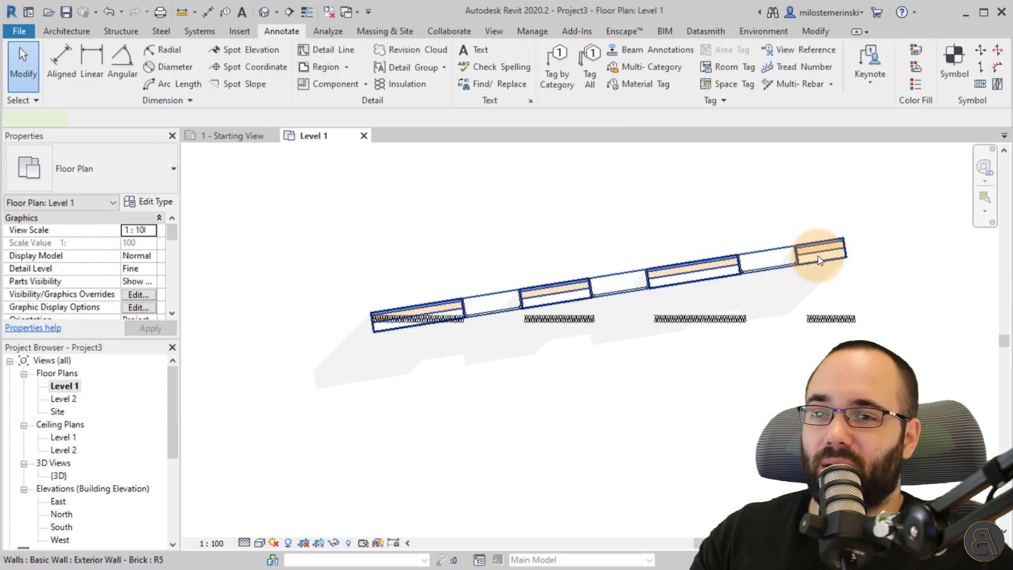
Try moving the third window toward the second along the angled wall, and undo the window moves and the wall's swing.
{"action": "left_click", "coordinate": [769, 264]}
{"action": "left_click", "coordinate": [768, 258]}
{"action": "left_click_drag", "start_coordinate": [730, 274], "coordinate": [776, 273]}
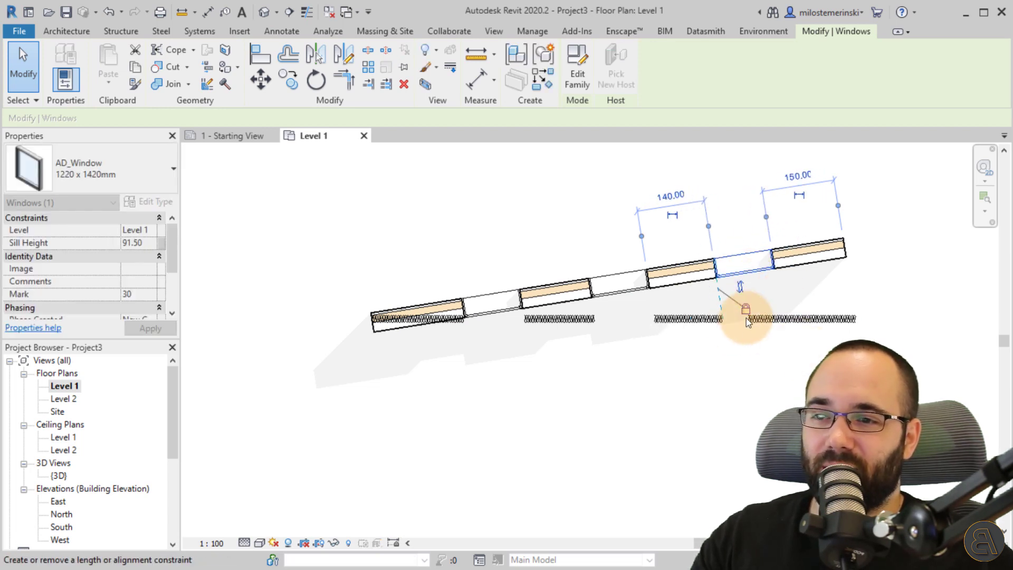
{"action": "left_click", "coordinate": [109, 12]}
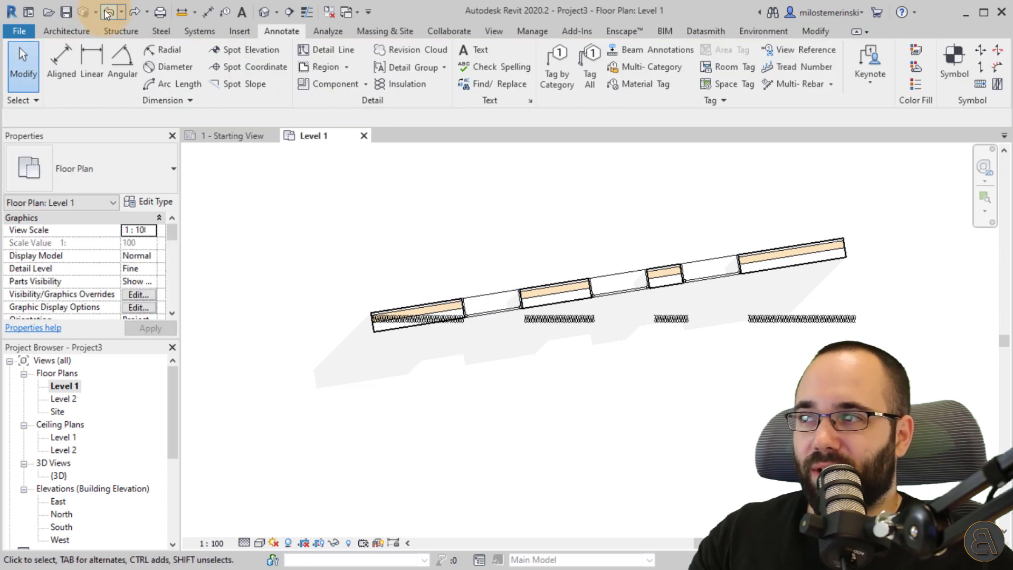
{"action": "left_click", "coordinate": [109, 13]}
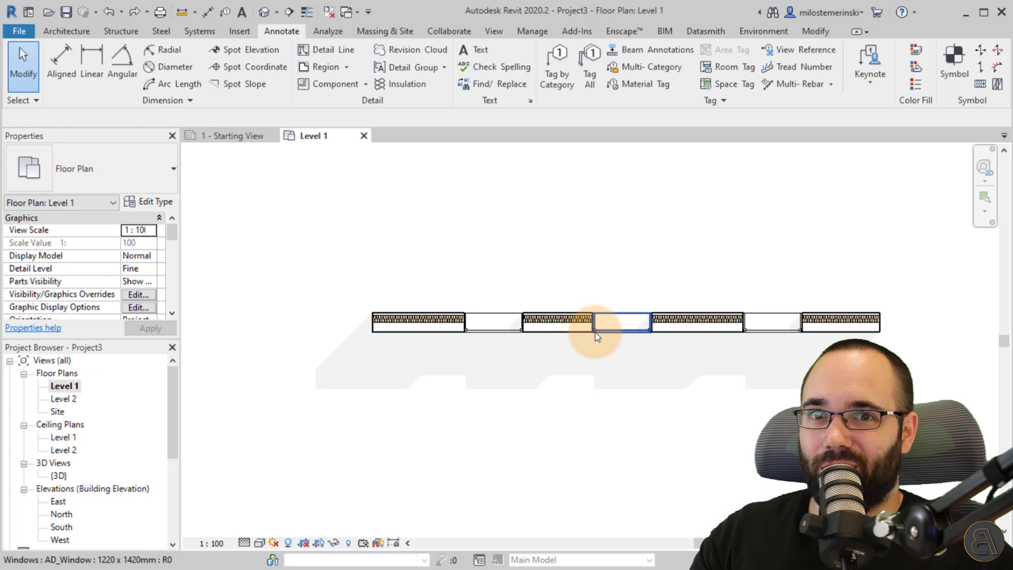
Set the Insulation Bulge to Width Ratio of the batting between the first and second windows to 5.
{"action": "left_click", "coordinate": [559, 319]}
{"action": "scroll", "coordinate": [542, 329], "scroll_direction": "up", "scroll_amount": 3}
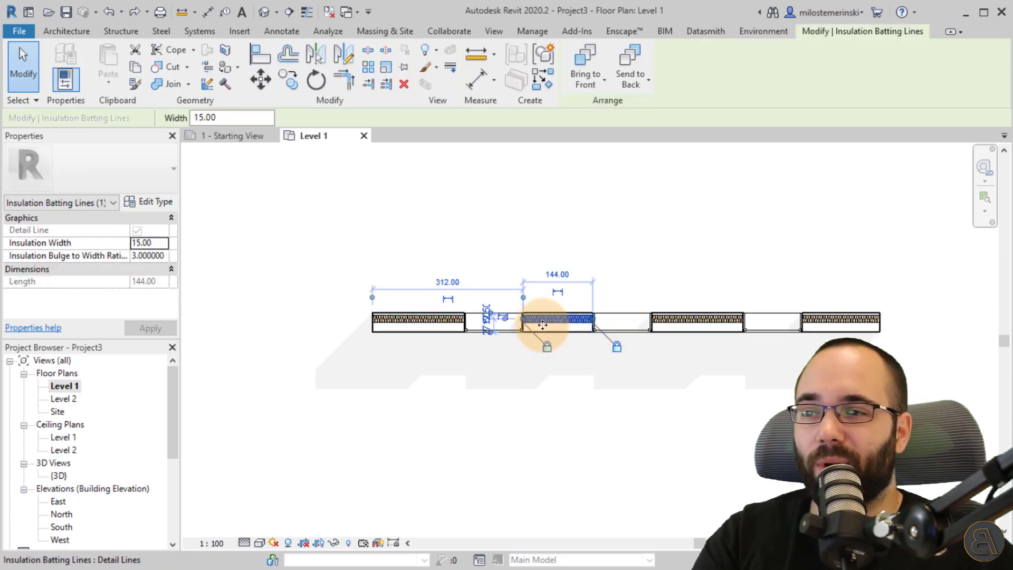
{"action": "scroll", "coordinate": [522, 333], "scroll_direction": "up", "scroll_amount": 3}
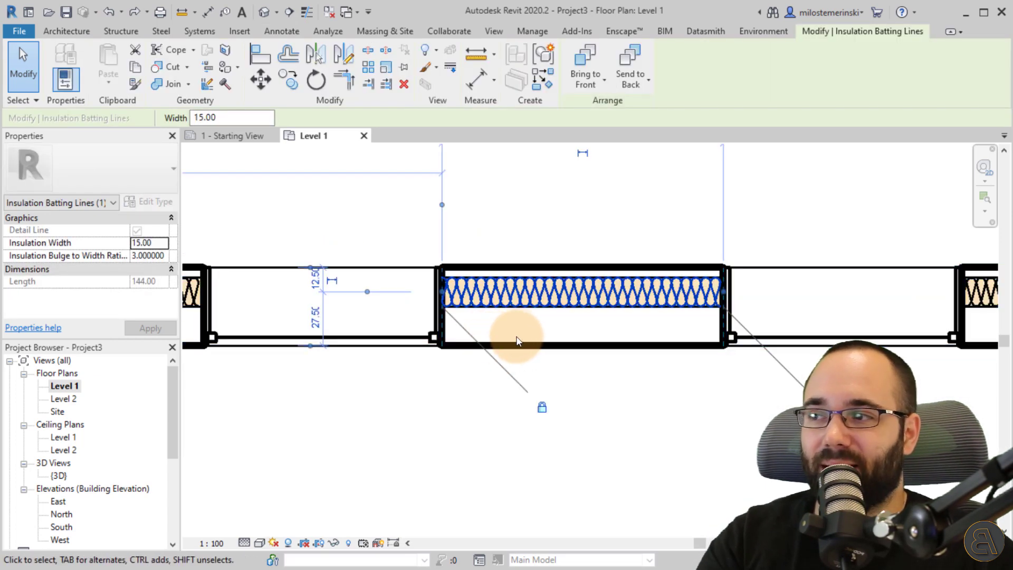
{"action": "scroll", "coordinate": [528, 320], "scroll_direction": "up", "scroll_amount": 1}
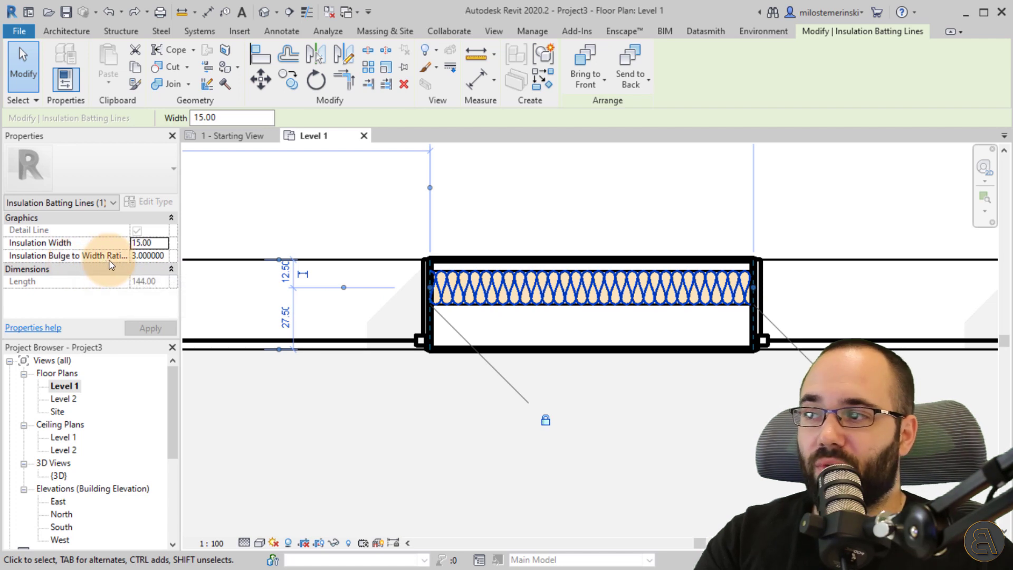
{"action": "left_click_drag", "start_coordinate": [130, 218], "coordinate": [152, 214]}
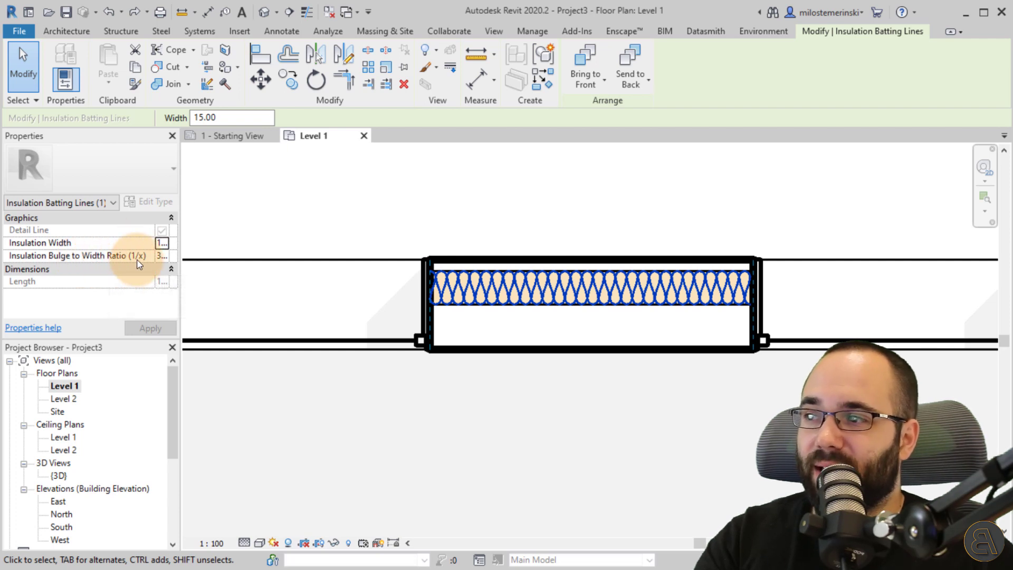
{"action": "left_click", "coordinate": [153, 218]}
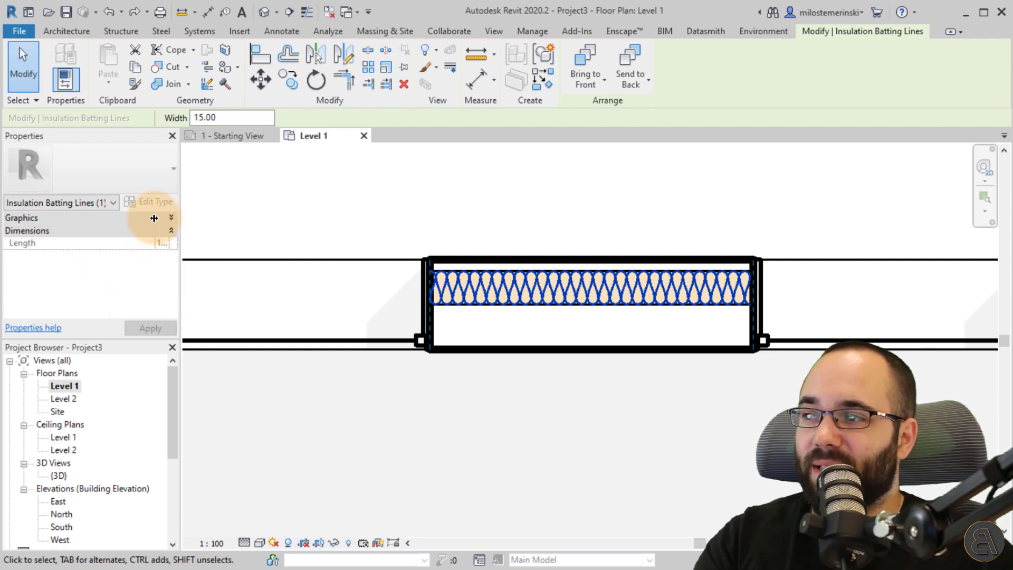
{"action": "left_click", "coordinate": [170, 218]}
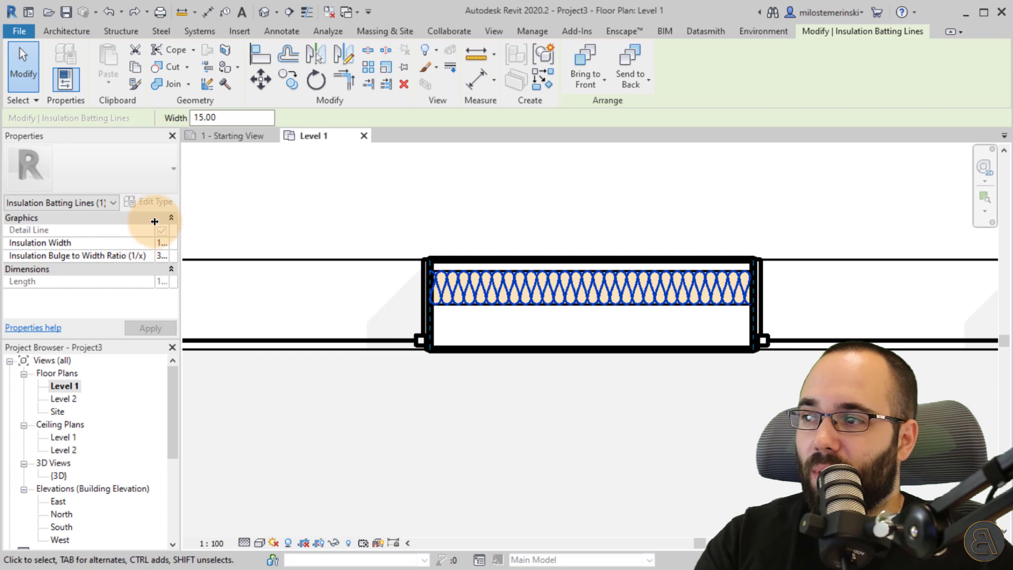
{"action": "left_click_drag", "start_coordinate": [154, 221], "coordinate": [123, 222]}
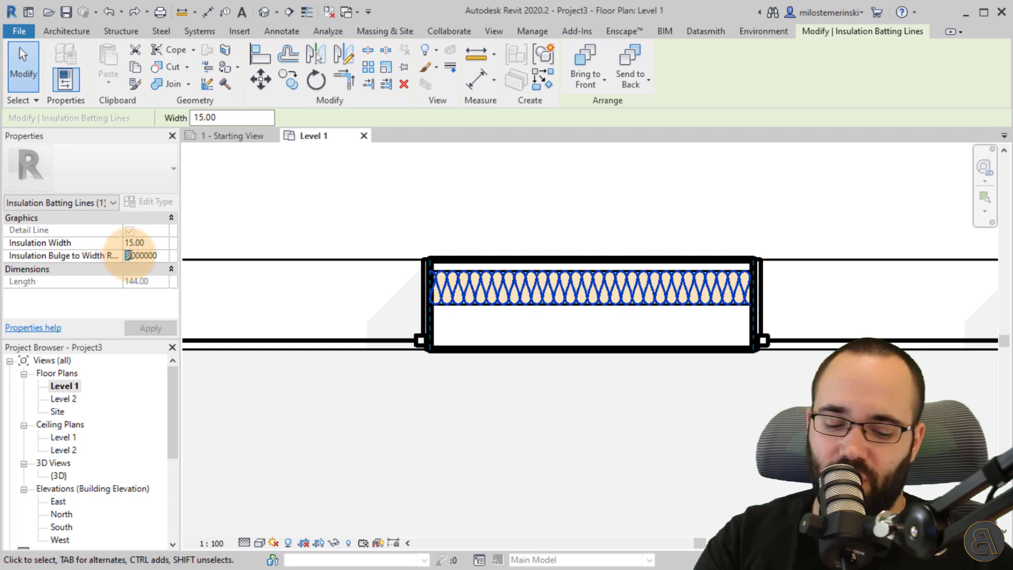
{"action": "key", "text": "Return"}
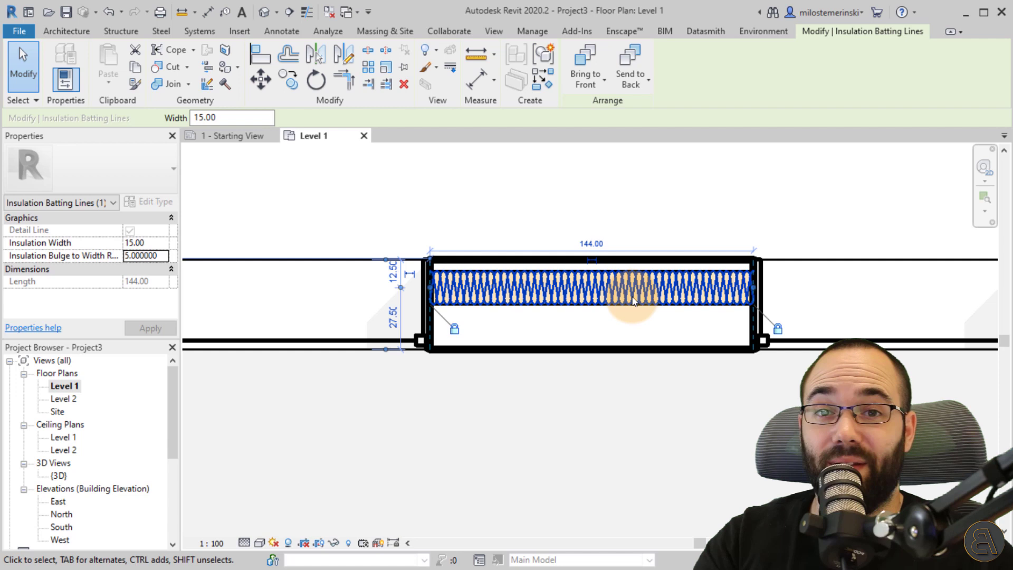
Try a bulge to width ratio of 1 on the same batting, and set it back to 3.
{"action": "left_click", "coordinate": [134, 258]}
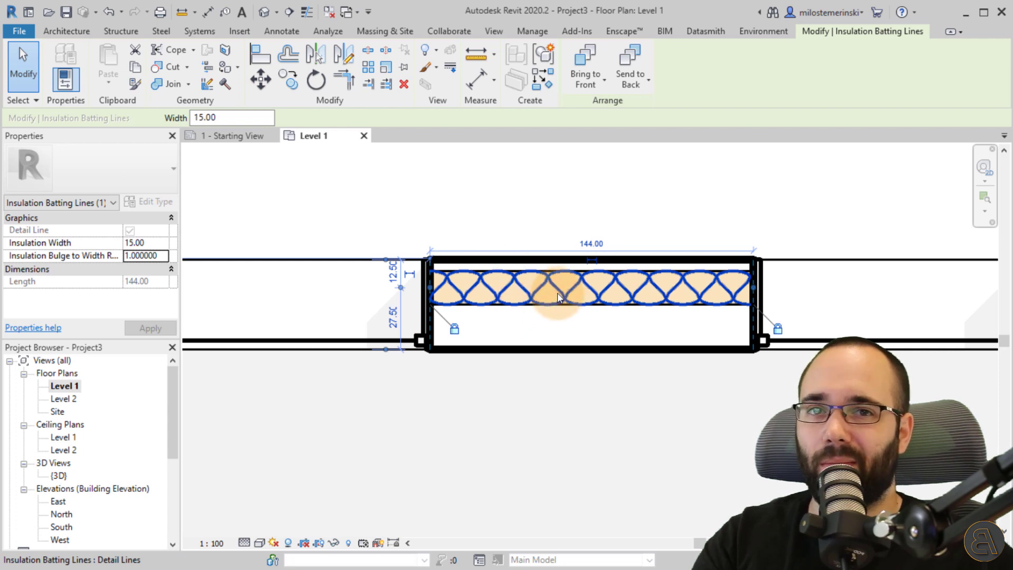
{"action": "left_click", "coordinate": [129, 257]}
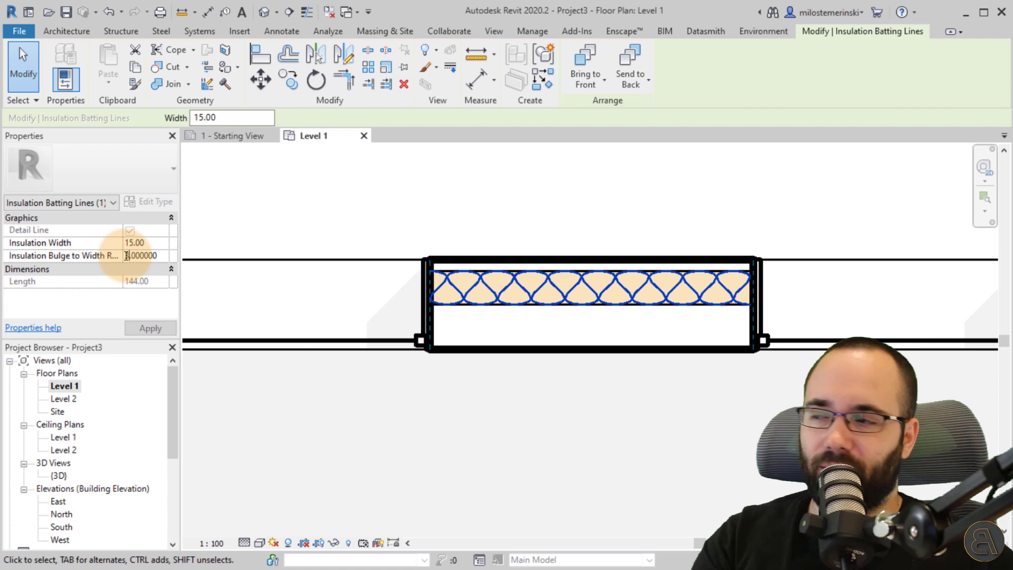
{"action": "type", "text": "3"}
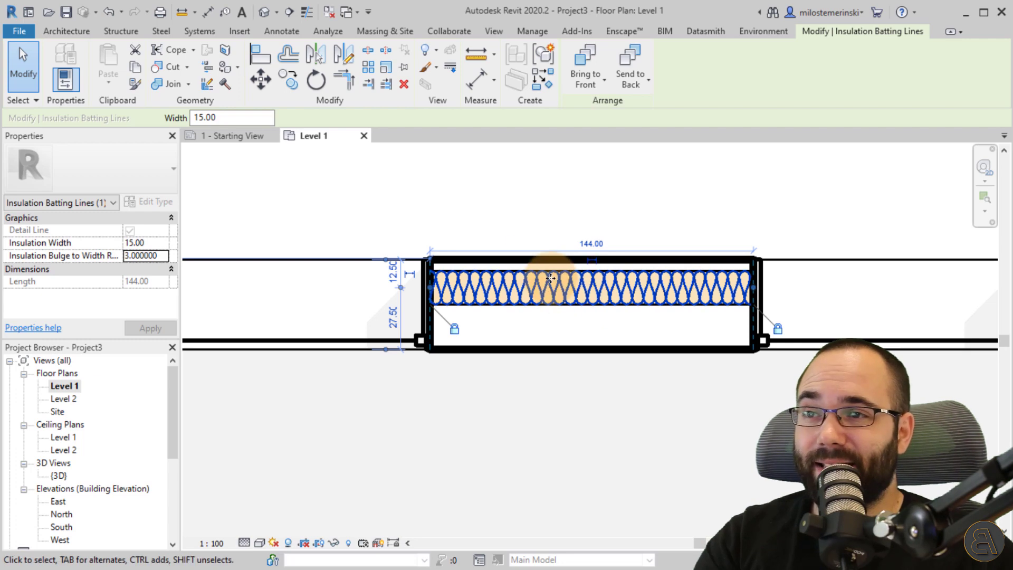
{"action": "left_click", "coordinate": [632, 163]}
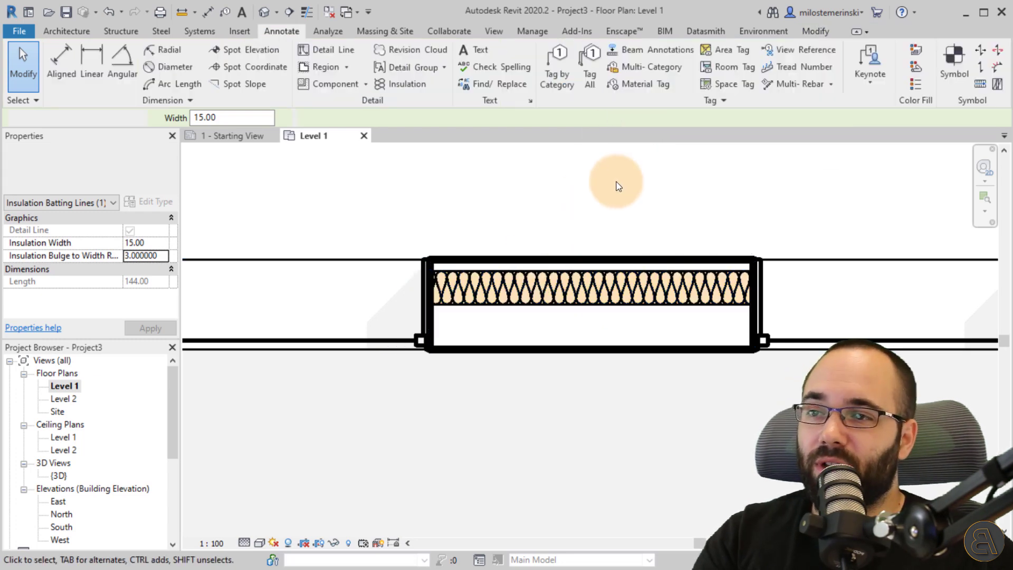
{"action": "left_click", "coordinate": [605, 287]}
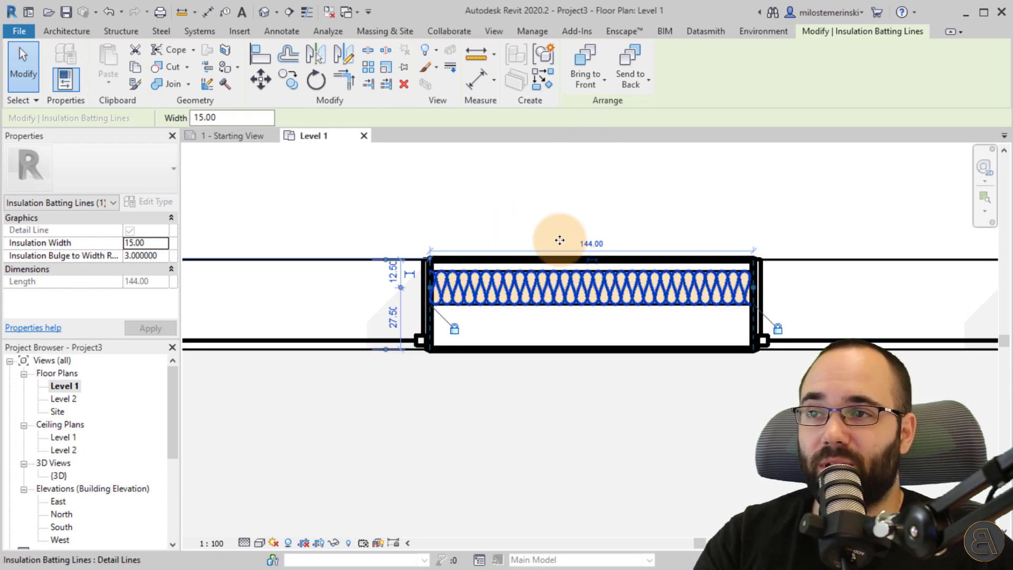
{"action": "left_click", "coordinate": [577, 192]}
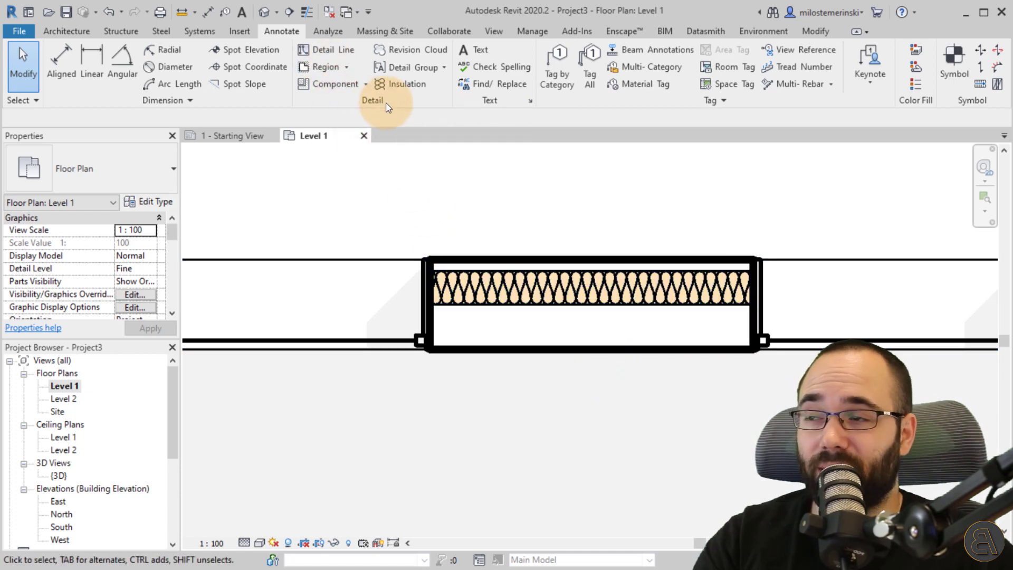
Draw a rectangular masking region about 6 wide across the wall's full thickness, over the batting between the first and second windows.
{"action": "left_click", "coordinate": [347, 68]}
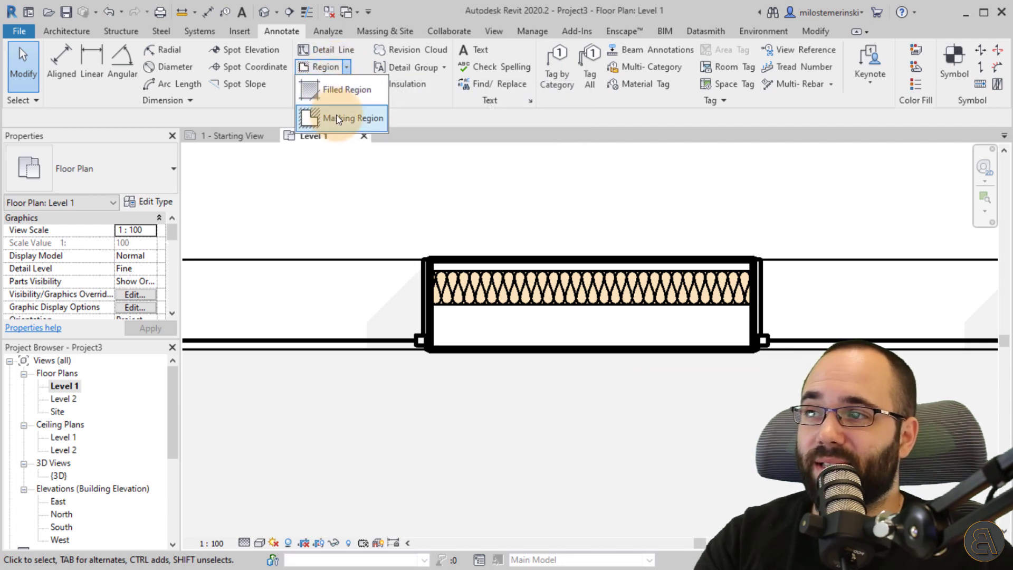
{"action": "left_click", "coordinate": [351, 122]}
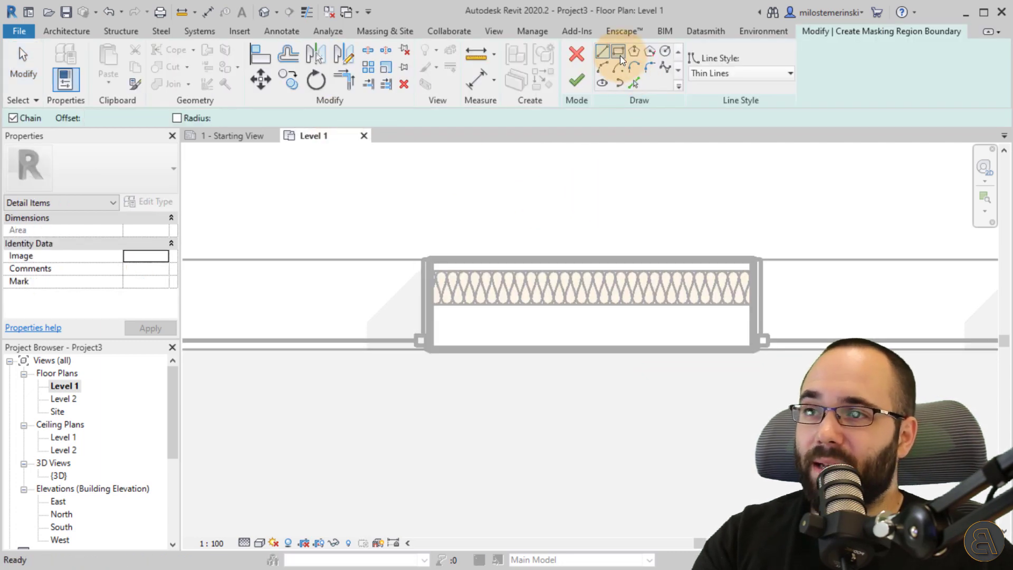
{"action": "left_click", "coordinate": [620, 55]}
{"action": "left_click", "coordinate": [550, 260]}
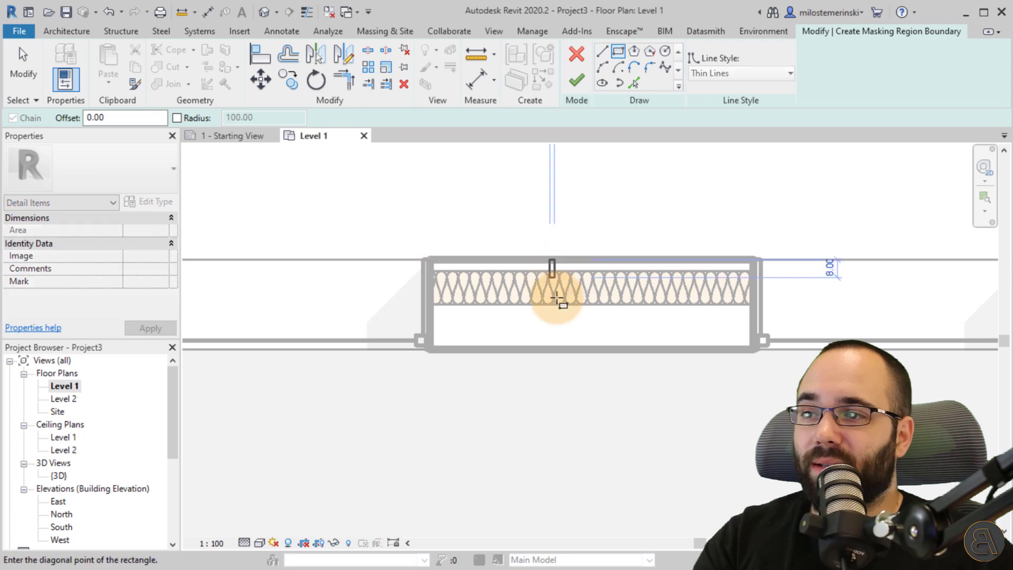
{"action": "left_click", "coordinate": [562, 351]}
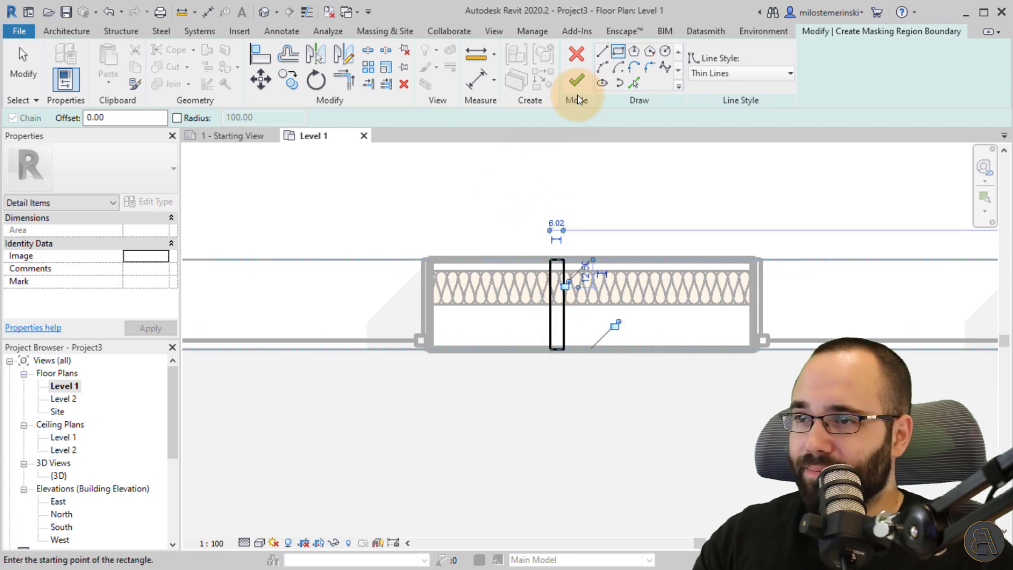
{"action": "left_click", "coordinate": [577, 80]}
{"action": "key", "text": "Escape"}
Widen the masking region to roughly twice its width by stretching its right edge.
{"action": "scroll", "coordinate": [567, 327], "scroll_direction": "up", "scroll_amount": 4}
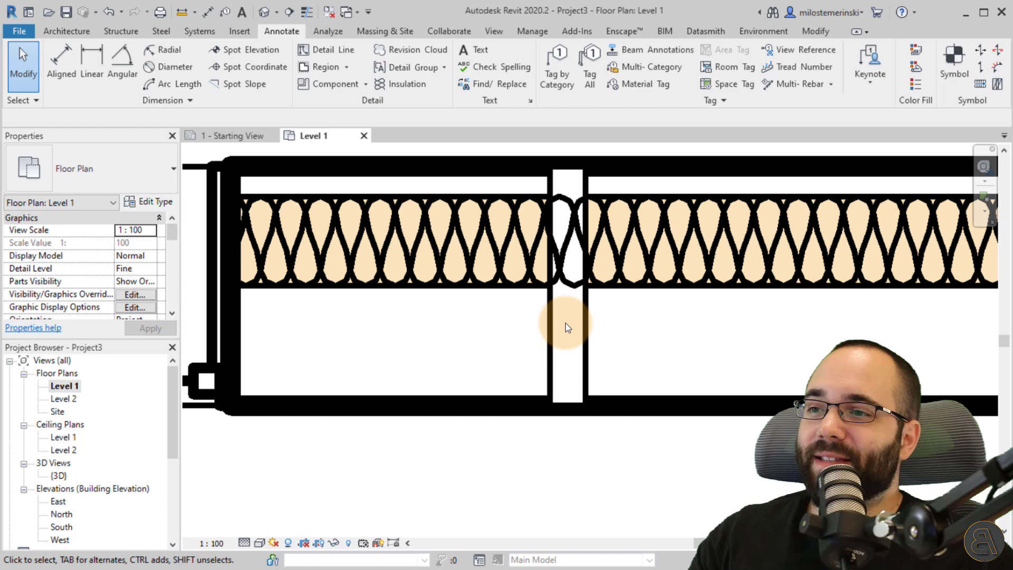
{"action": "left_click", "coordinate": [575, 313]}
{"action": "left_click_drag", "start_coordinate": [585, 285], "coordinate": [626, 296]}
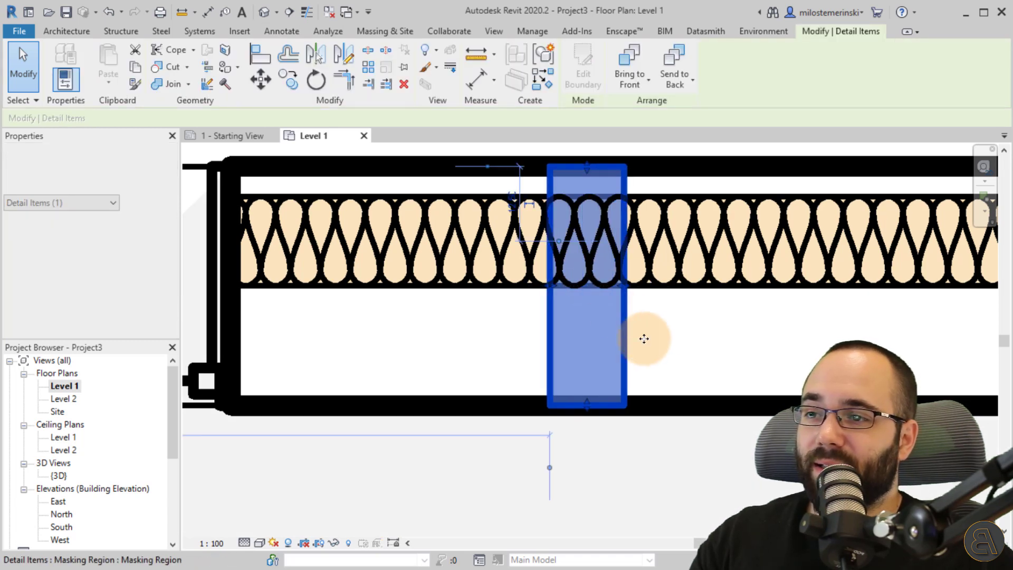
{"action": "key", "text": "Escape"}
{"action": "scroll", "coordinate": [570, 369], "scroll_direction": "down", "scroll_amount": 4}
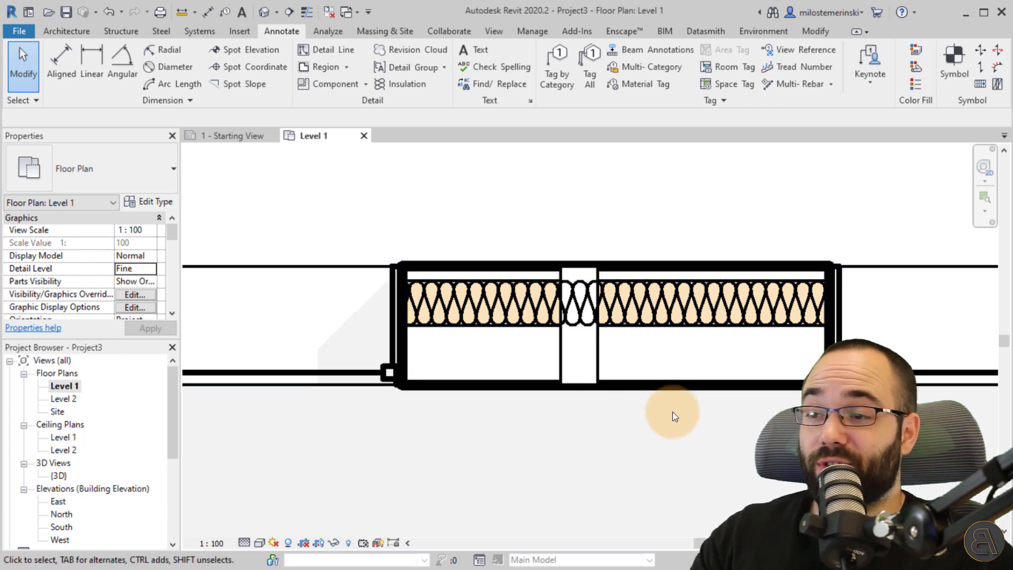
Send the batting between the first and second windows to the back, behind the masking region.
{"action": "left_click", "coordinate": [584, 305]}
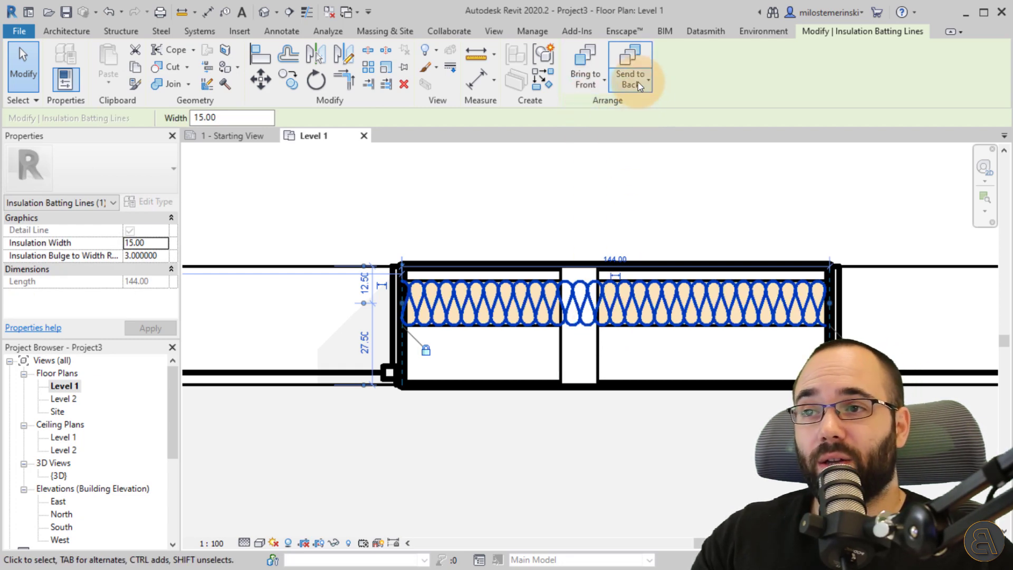
{"action": "left_click", "coordinate": [632, 61]}
{"action": "left_click", "coordinate": [674, 210]}
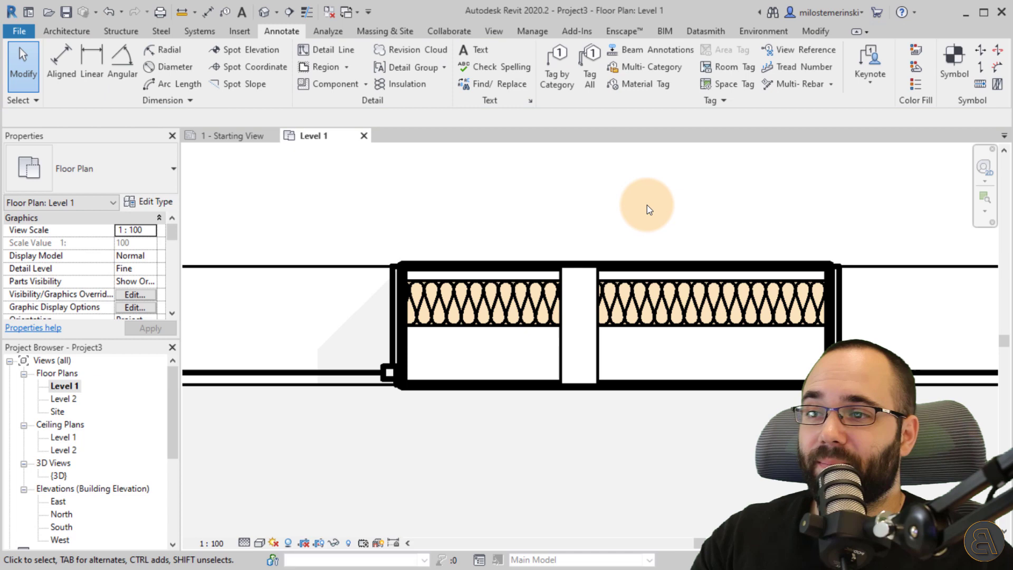
{"action": "scroll", "coordinate": [647, 204], "scroll_direction": "down", "scroll_amount": 2}
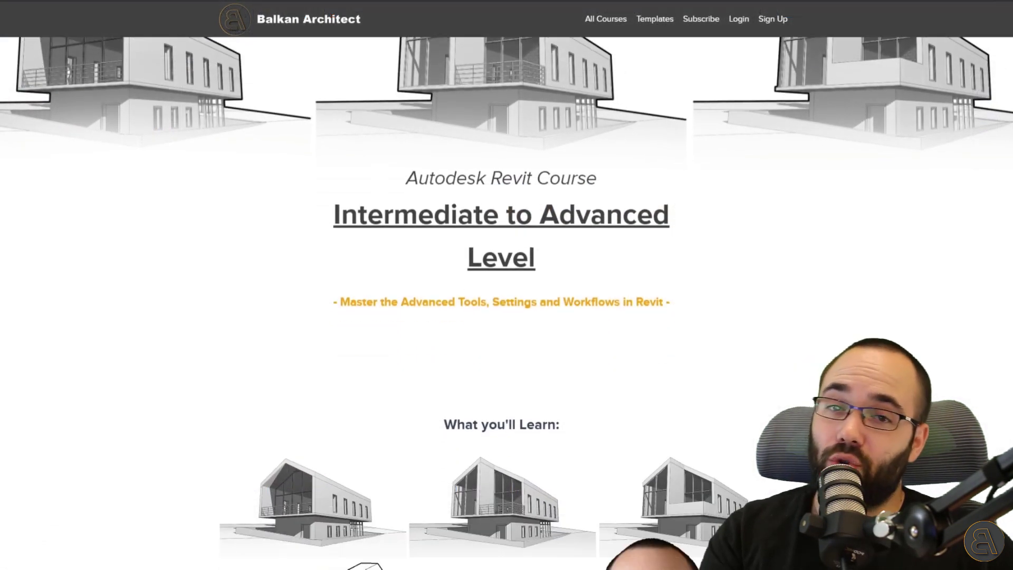
{"action": "scroll", "coordinate": [507, 285], "scroll_direction": "down", "scroll_amount": 6}
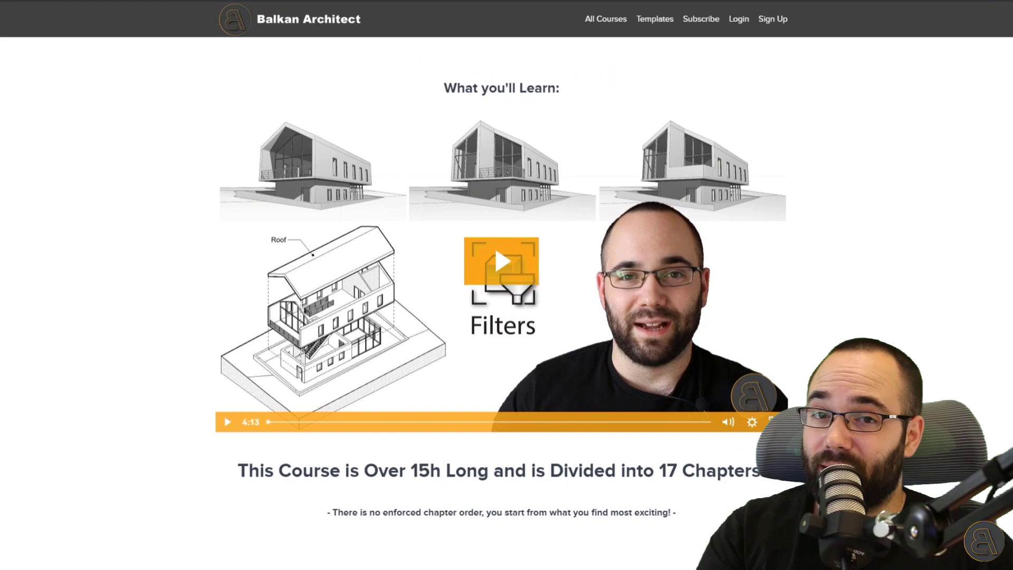
{"action": "scroll", "coordinate": [506, 285], "scroll_direction": "down", "scroll_amount": 8}
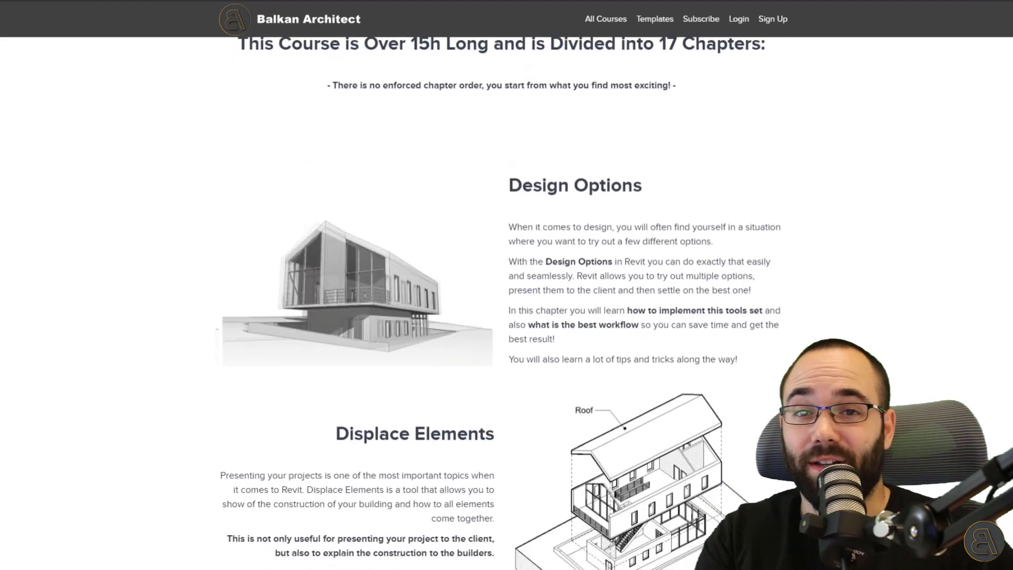
{"action": "scroll", "coordinate": [506, 285], "scroll_direction": "down", "scroll_amount": 4}
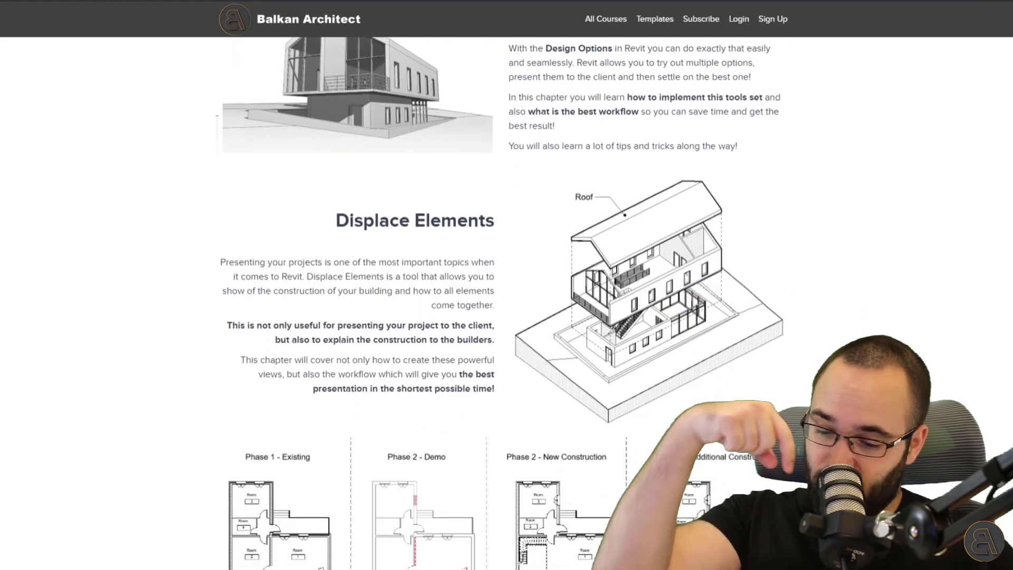
Look through the chapter descriptions on the Balkan Architect course page, from Displace Elements down to the Example Curriculum.
{"action": "scroll", "coordinate": [507, 285], "scroll_direction": "down", "scroll_amount": 4}
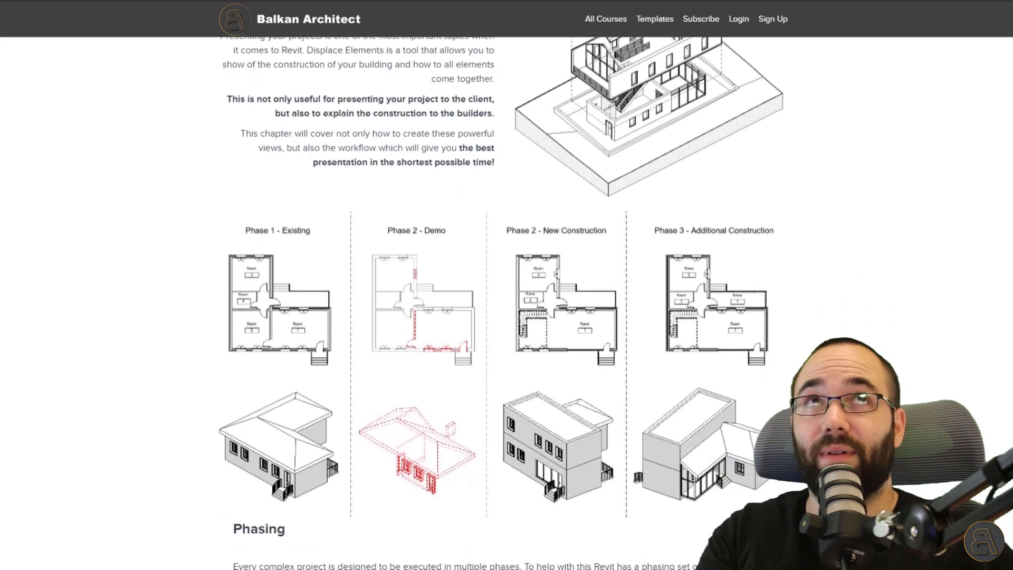
{"action": "scroll", "coordinate": [506, 285], "scroll_direction": "down", "scroll_amount": 7}
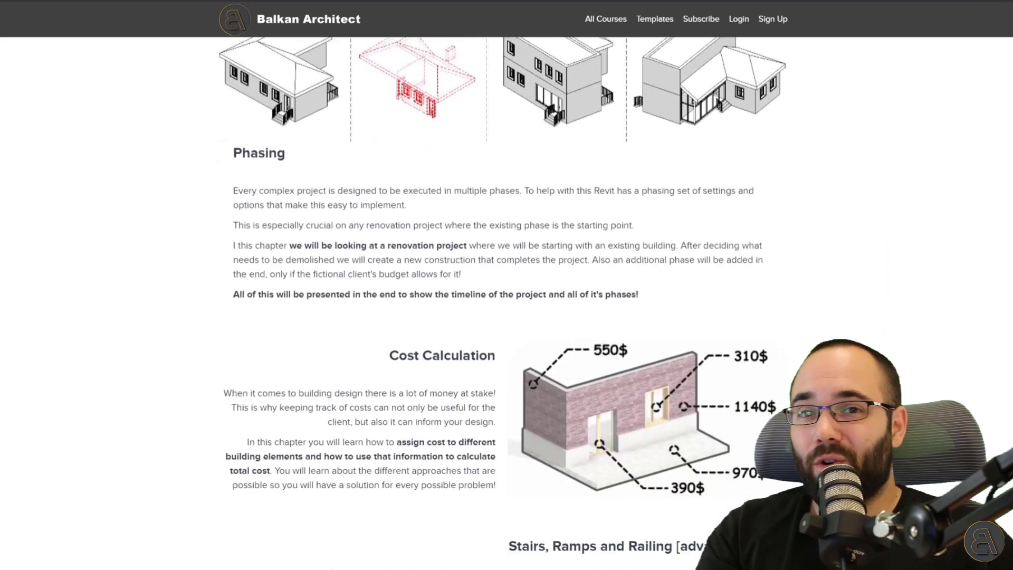
{"action": "scroll", "coordinate": [506, 285], "scroll_direction": "down", "scroll_amount": 4}
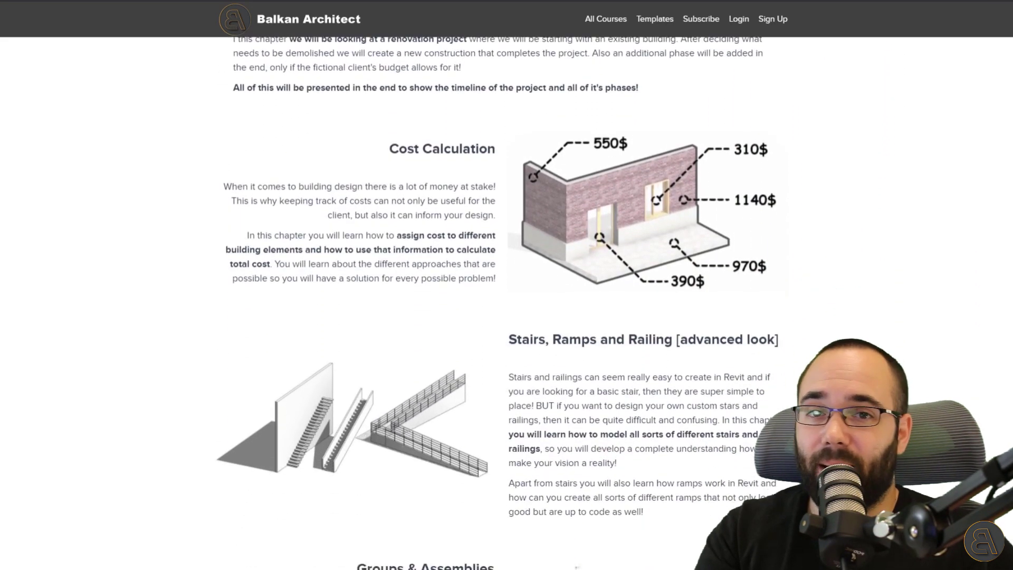
{"action": "scroll", "coordinate": [507, 285], "scroll_direction": "down", "scroll_amount": 6}
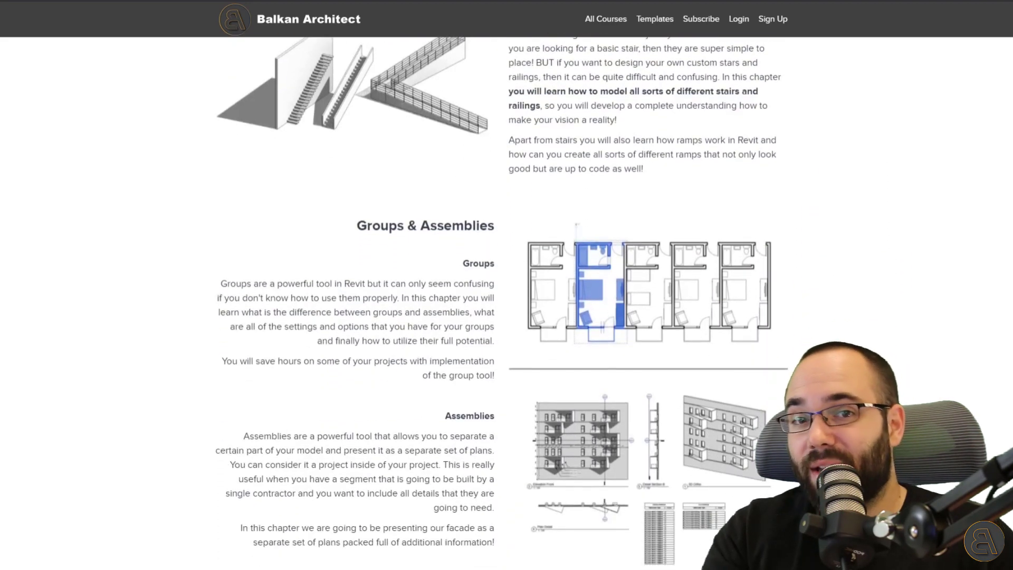
{"action": "scroll", "coordinate": [507, 285], "scroll_direction": "down", "scroll_amount": 1}
{"action": "scroll", "coordinate": [507, 285], "scroll_direction": "down", "scroll_amount": 7}
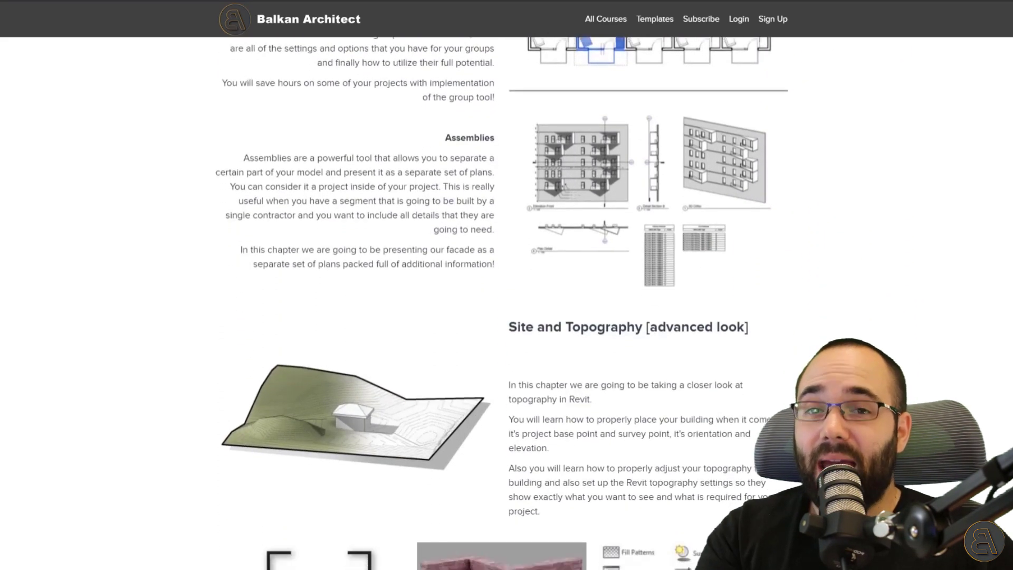
{"action": "scroll", "coordinate": [506, 285], "scroll_direction": "down", "scroll_amount": 6}
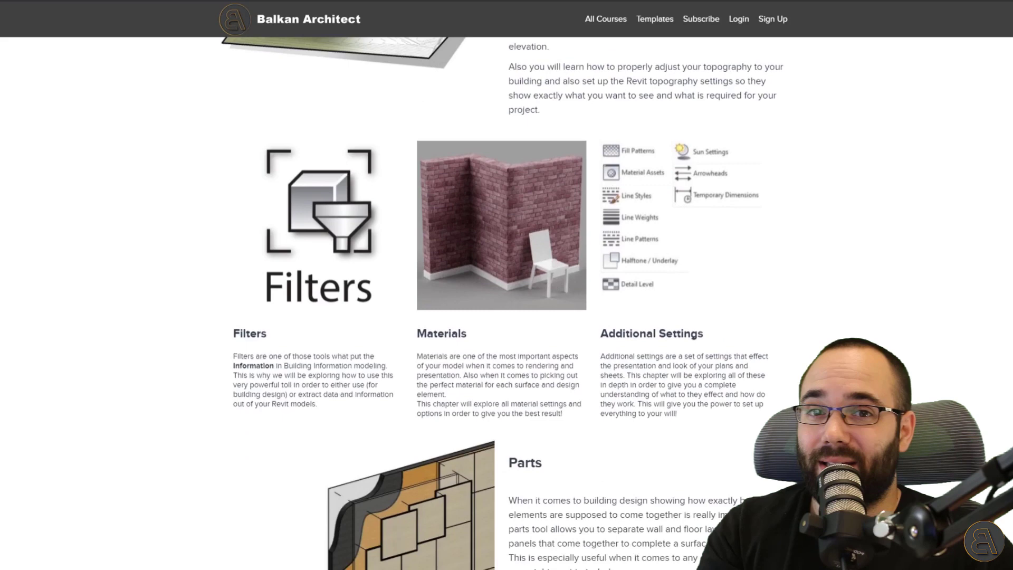
{"action": "scroll", "coordinate": [507, 285], "scroll_direction": "down", "scroll_amount": 7}
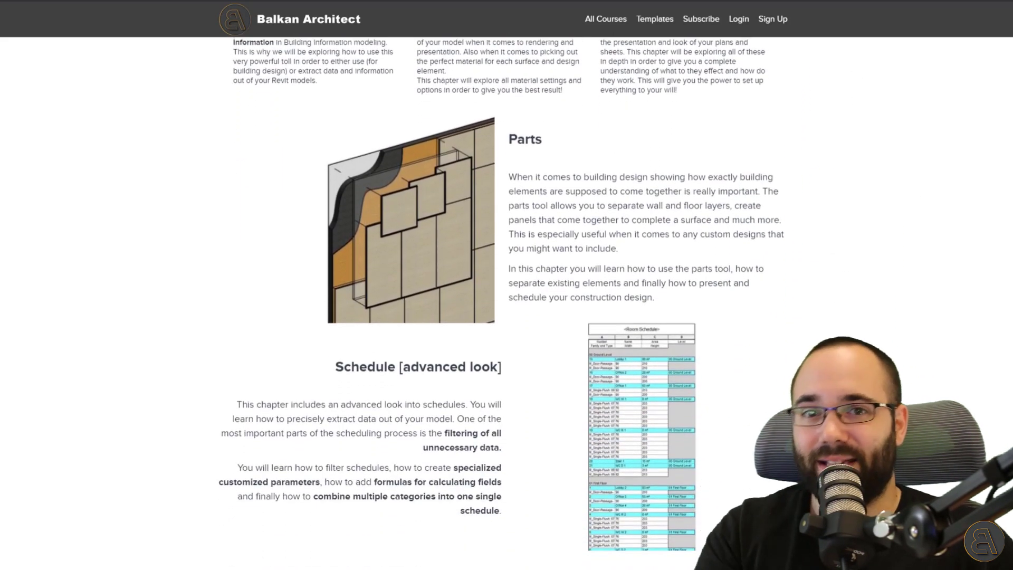
{"action": "scroll", "coordinate": [506, 285], "scroll_direction": "down", "scroll_amount": 6}
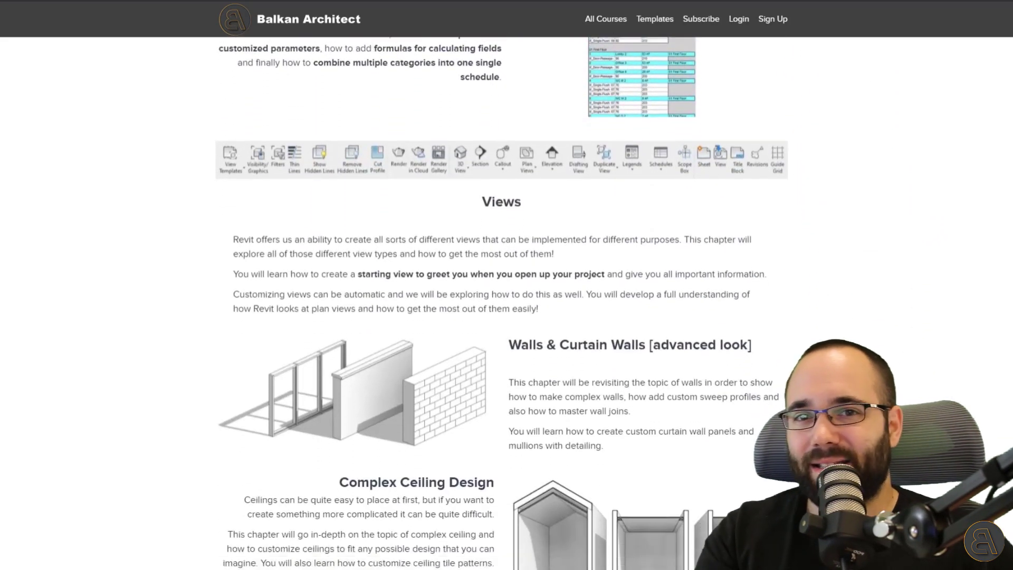
{"action": "scroll", "coordinate": [506, 285], "scroll_direction": "down", "scroll_amount": 7}
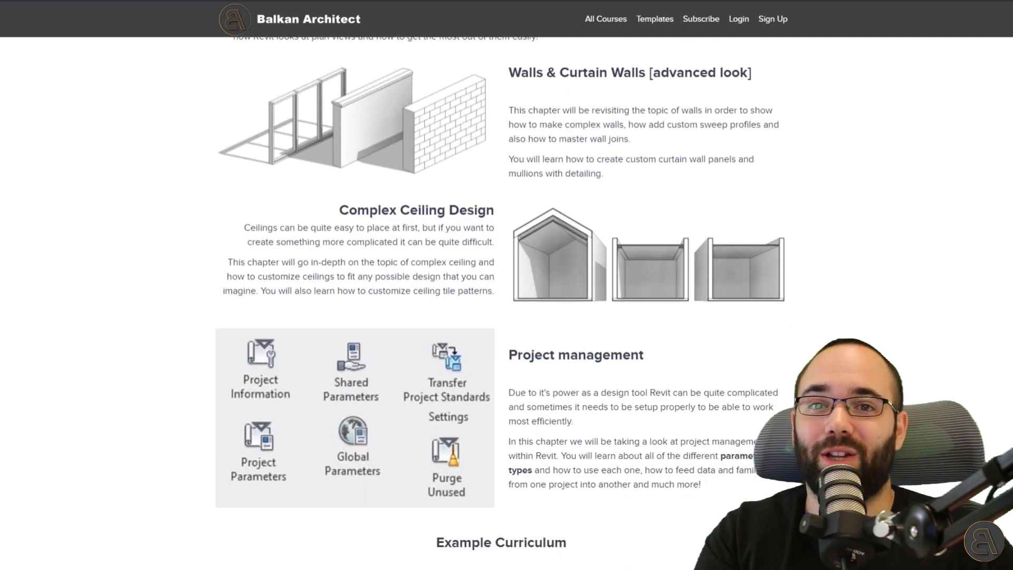
{"action": "scroll", "coordinate": [507, 285], "scroll_direction": "down", "scroll_amount": 6}
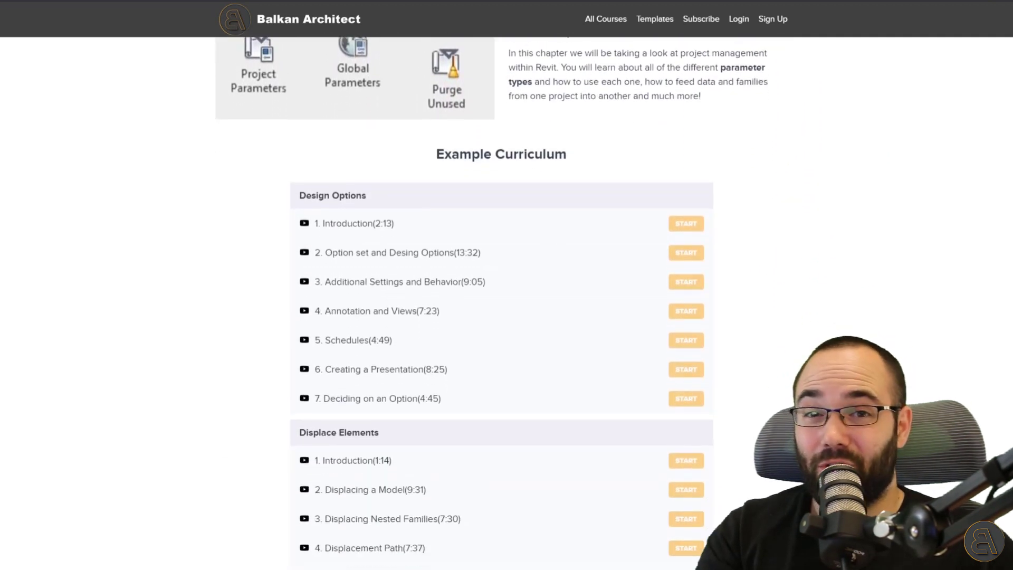
{"action": "scroll", "coordinate": [506, 285], "scroll_direction": "down", "scroll_amount": 5}
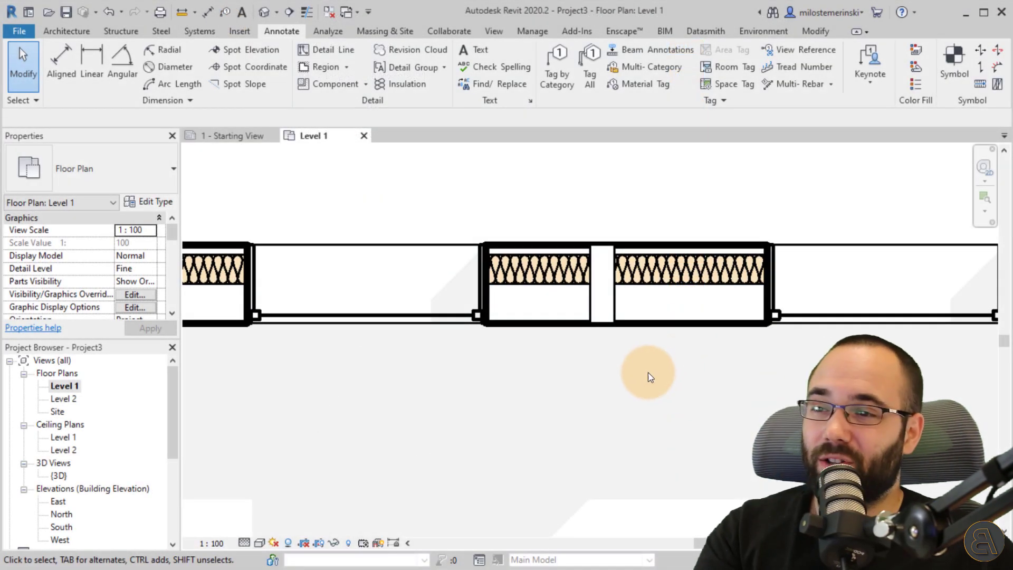
Select the batting between the first and second windows, open the project's Line Styles settings and enlarge the dialog.
{"action": "left_click", "coordinate": [649, 287]}
{"action": "scroll", "coordinate": [650, 286], "scroll_direction": "up", "scroll_amount": 2}
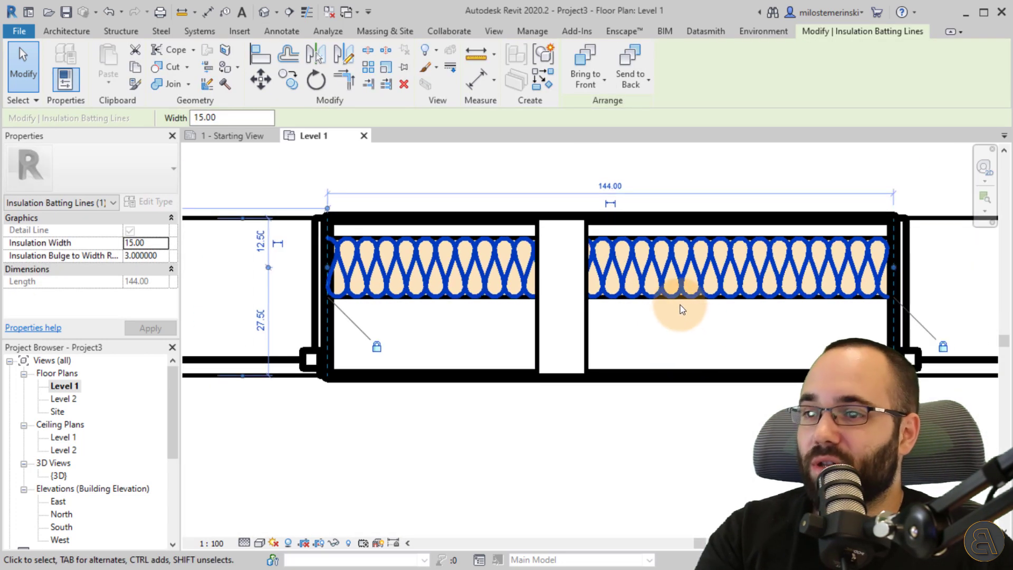
{"action": "left_click_drag", "start_coordinate": [644, 256], "coordinate": [644, 264]}
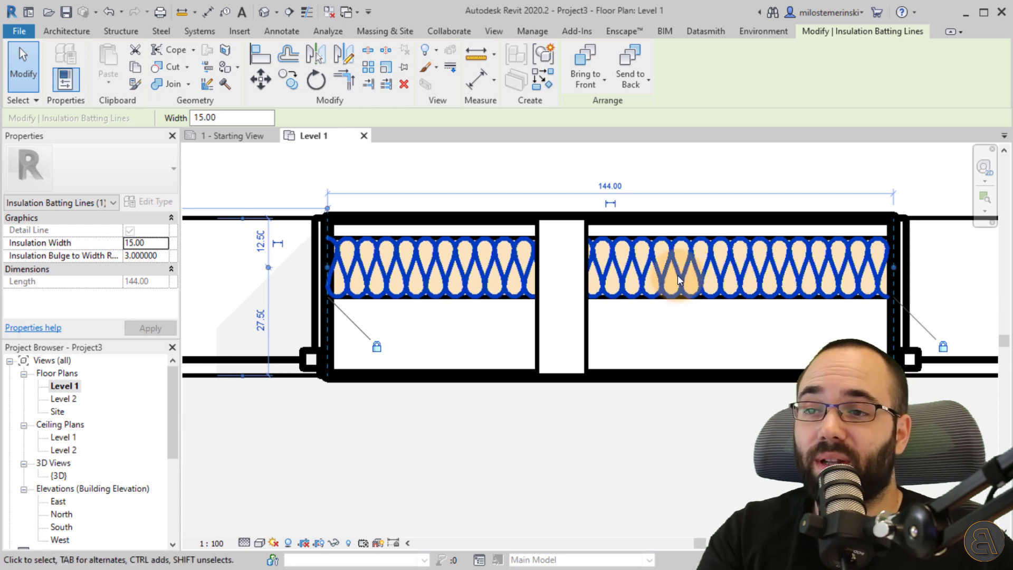
{"action": "left_click", "coordinate": [531, 31]}
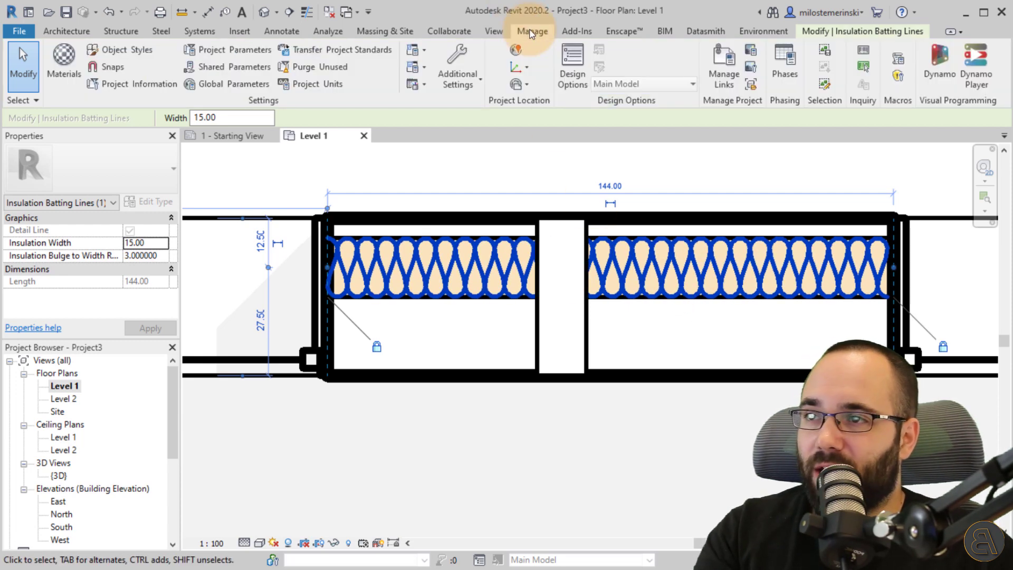
{"action": "left_click", "coordinate": [459, 85]}
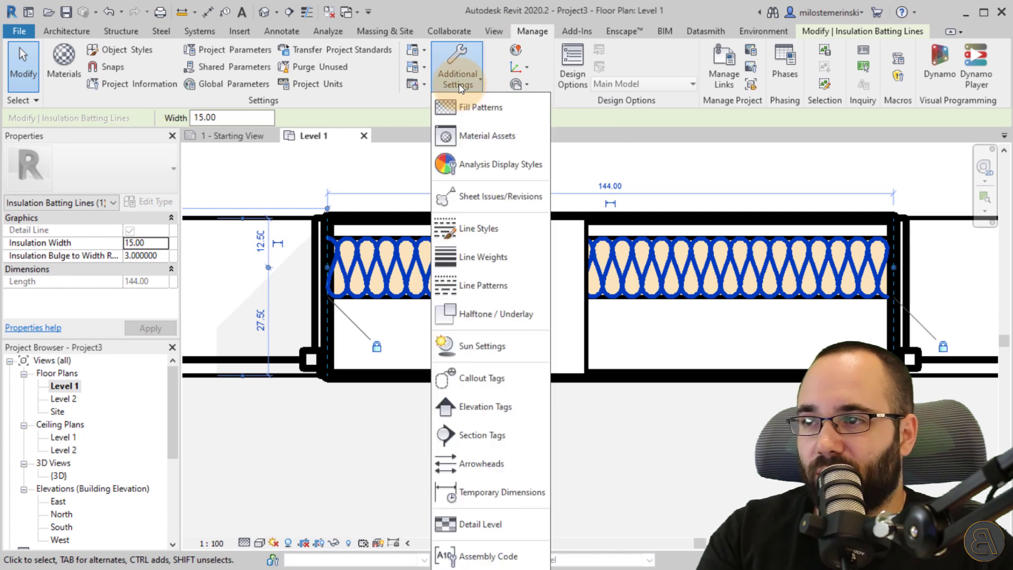
{"action": "left_click", "coordinate": [485, 236]}
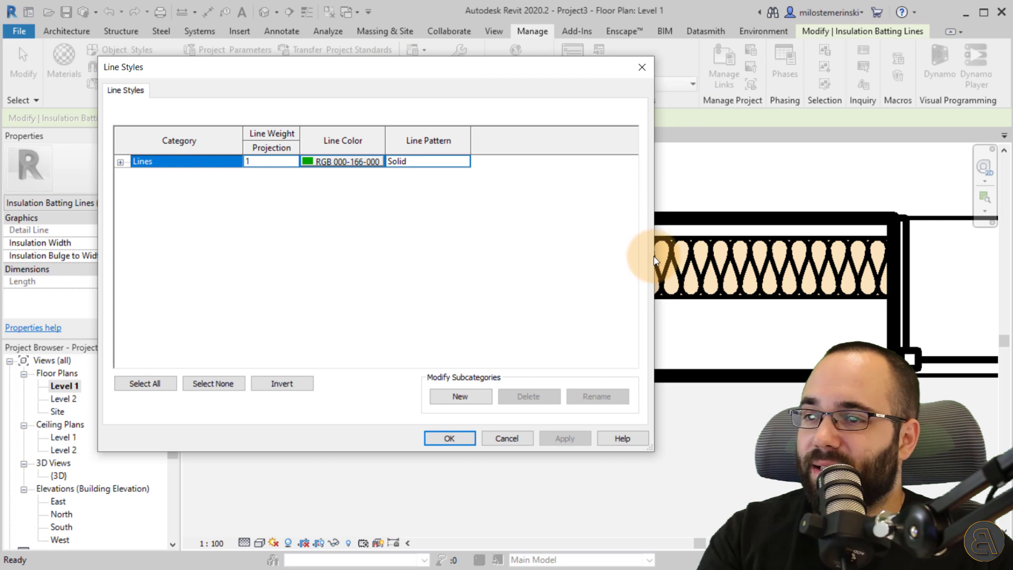
{"action": "left_click_drag", "start_coordinate": [652, 450], "coordinate": [660, 508]}
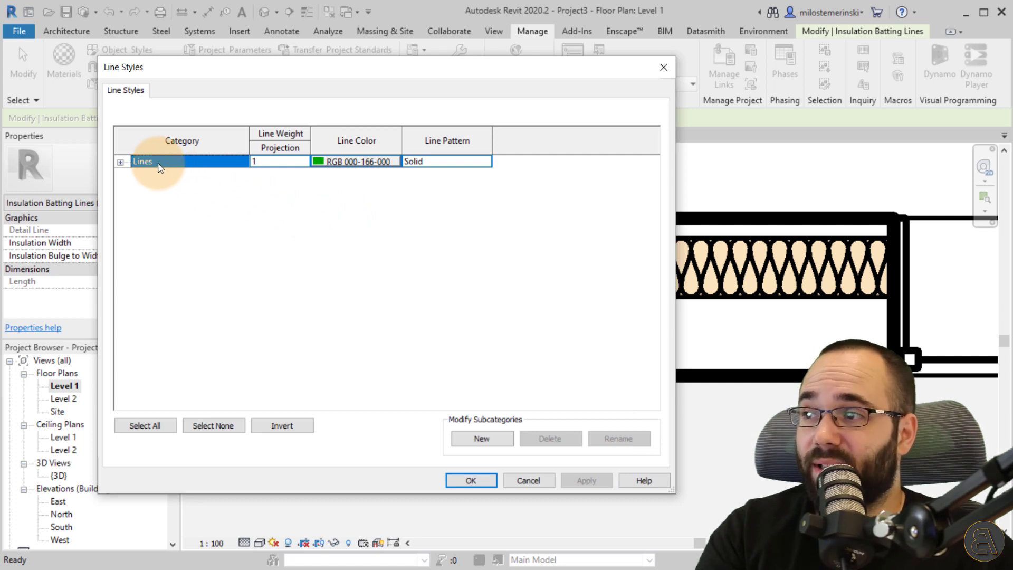
Expand the Lines category and set the line color of Insulation Batting Lines to dark teal, RGB 000-064-064.
{"action": "left_click", "coordinate": [121, 163]}
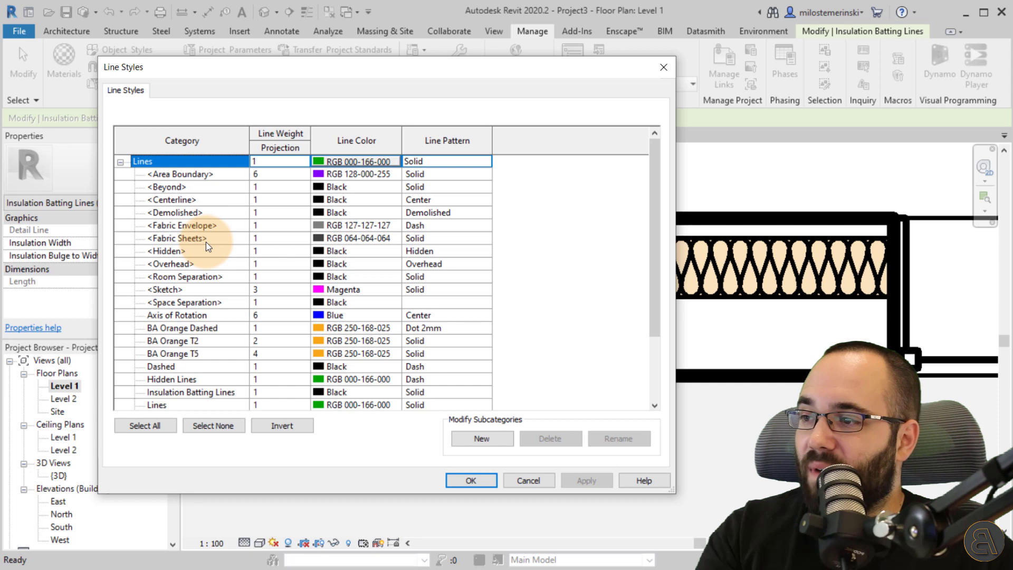
{"action": "scroll", "coordinate": [193, 248], "scroll_direction": "down", "scroll_amount": 2}
{"action": "left_click", "coordinate": [220, 349]}
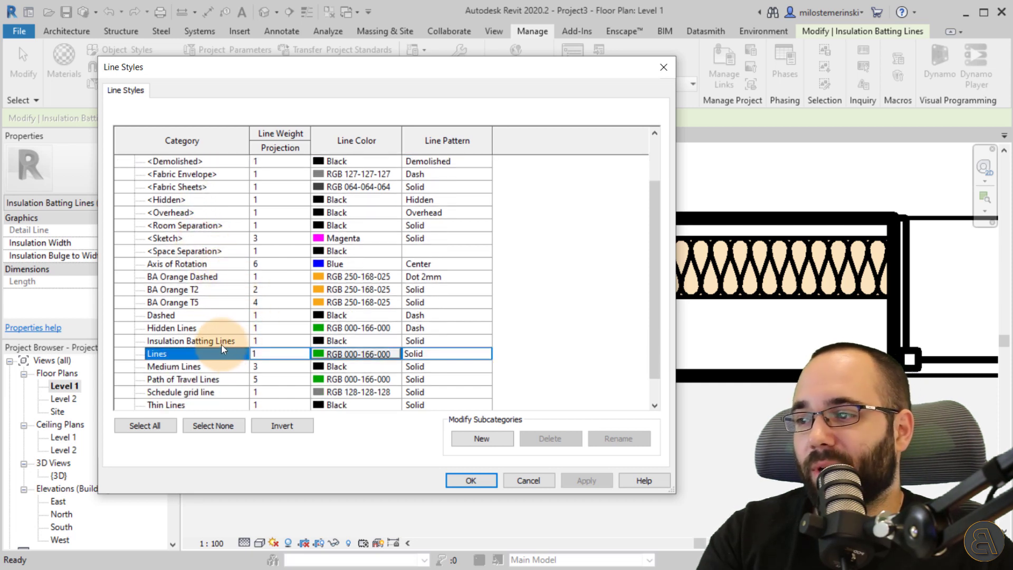
{"action": "left_click", "coordinate": [220, 342]}
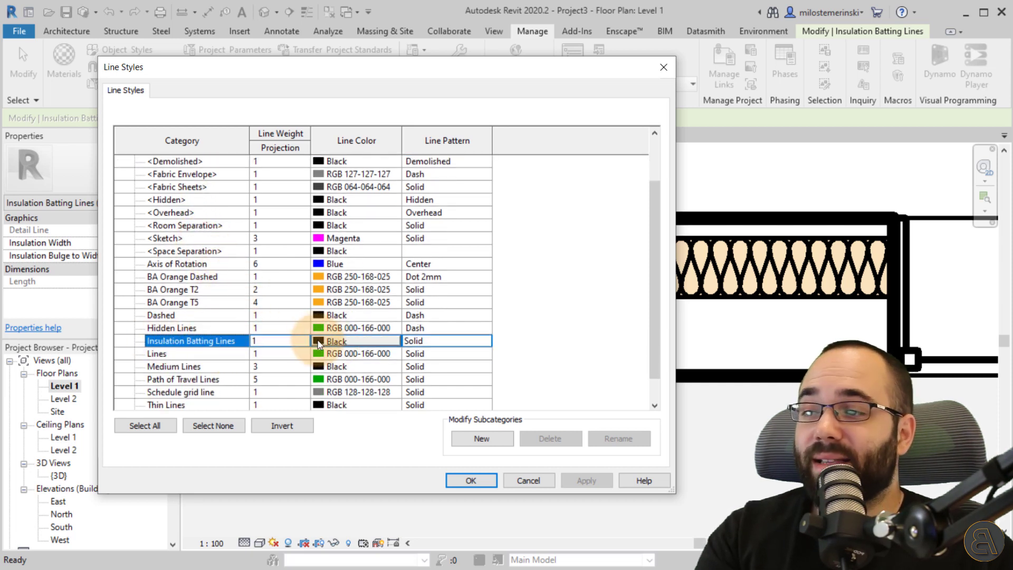
{"action": "left_click", "coordinate": [456, 341]}
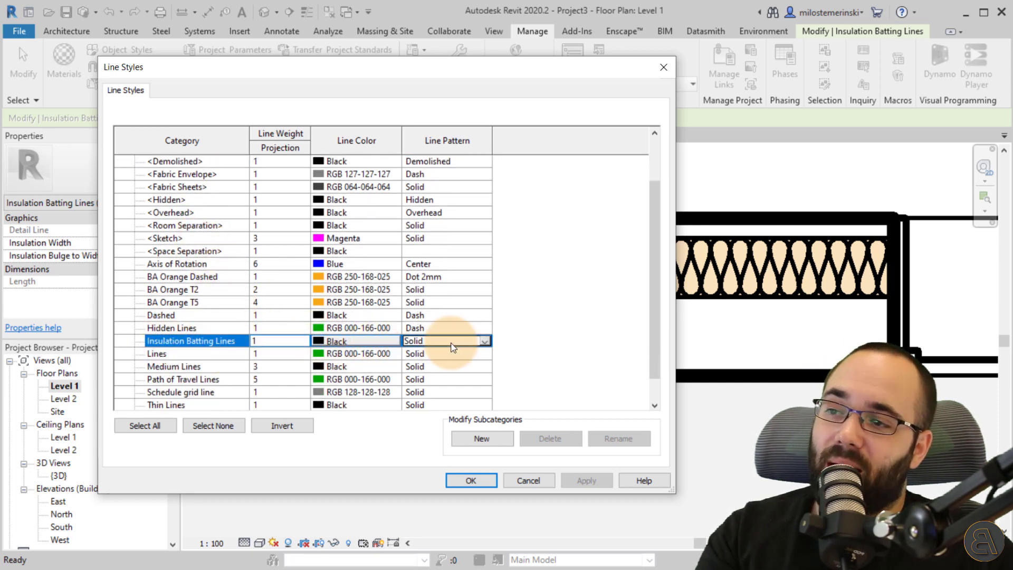
{"action": "left_click", "coordinate": [391, 343]}
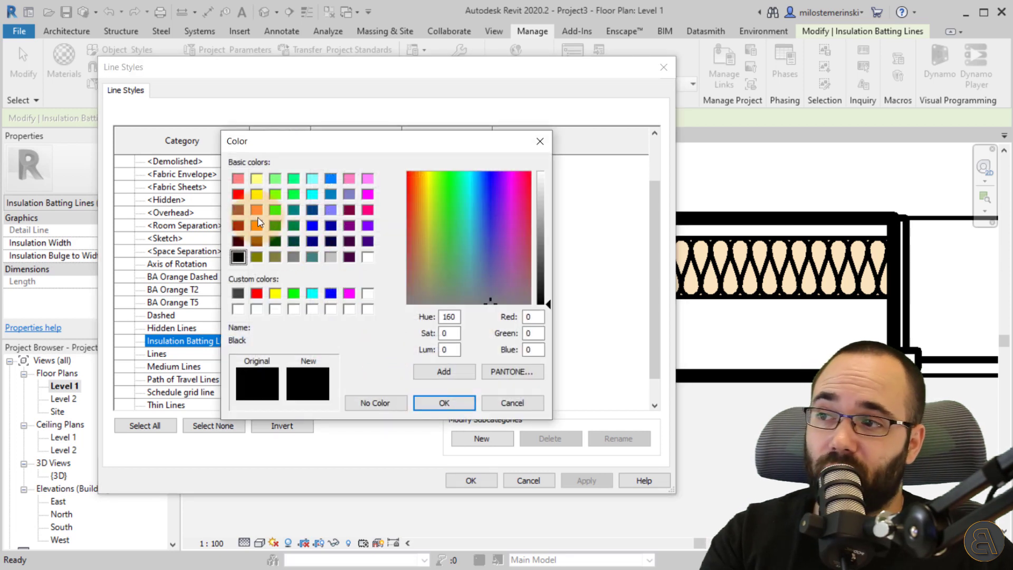
{"action": "left_click", "coordinate": [294, 241]}
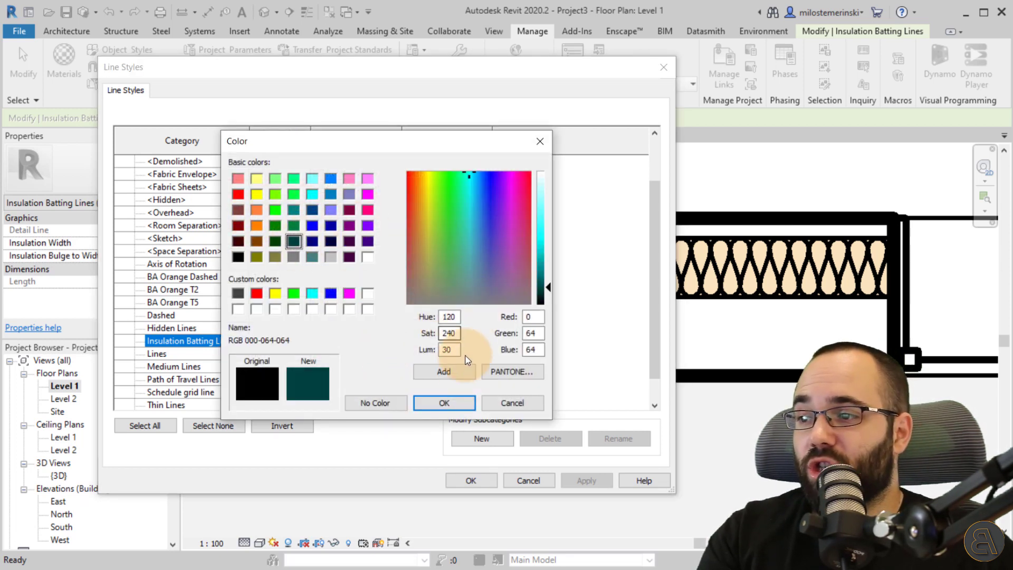
{"action": "left_click", "coordinate": [444, 403]}
Set the line pattern of Insulation Batting Lines to Dot 1mm, and apply the line style changes.
{"action": "left_click", "coordinate": [454, 343]}
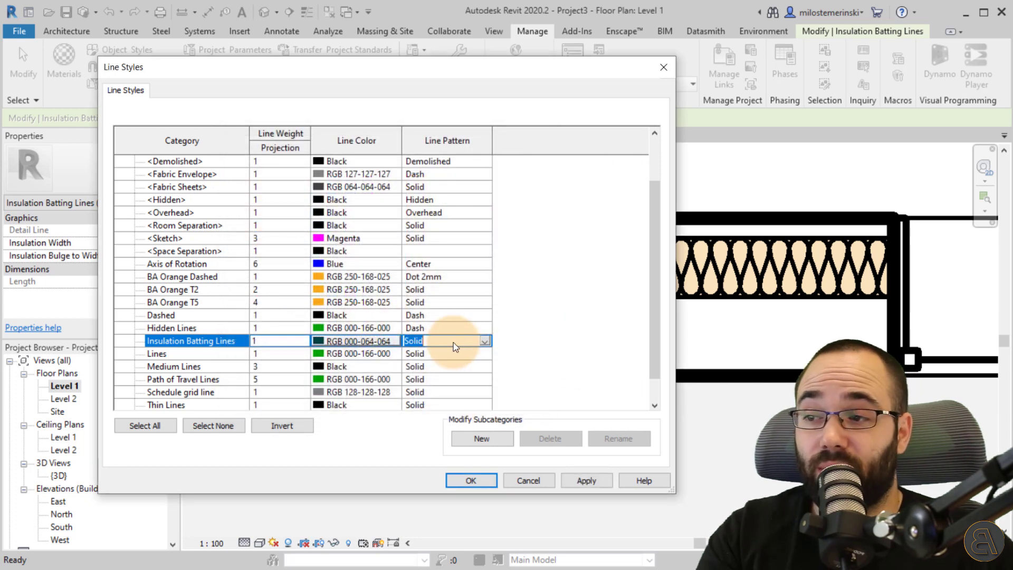
{"action": "left_click", "coordinate": [488, 341]}
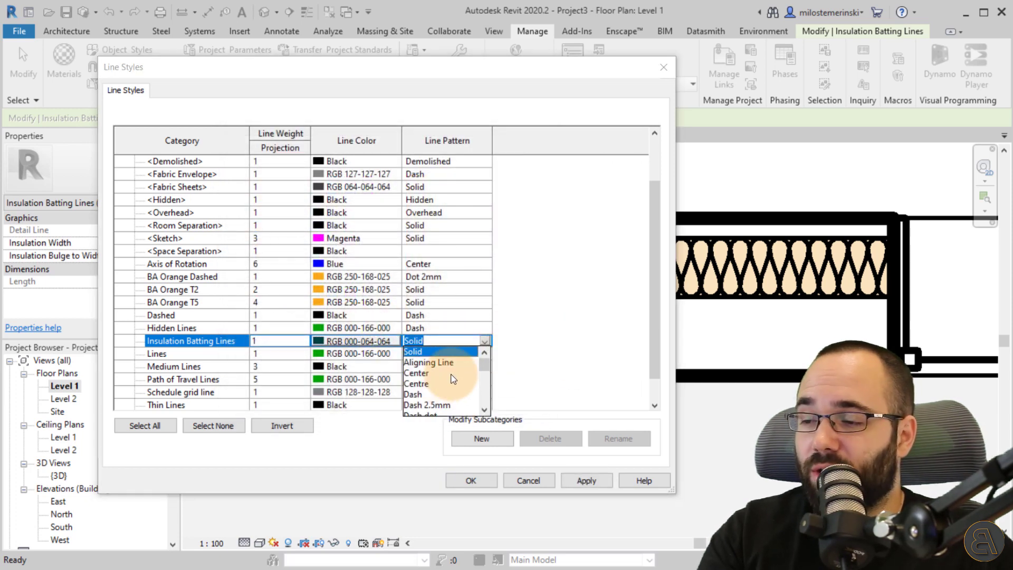
{"action": "scroll", "coordinate": [454, 378], "scroll_direction": "down", "scroll_amount": 2}
{"action": "scroll", "coordinate": [454, 378], "scroll_direction": "down", "scroll_amount": 1}
{"action": "left_click", "coordinate": [440, 351]}
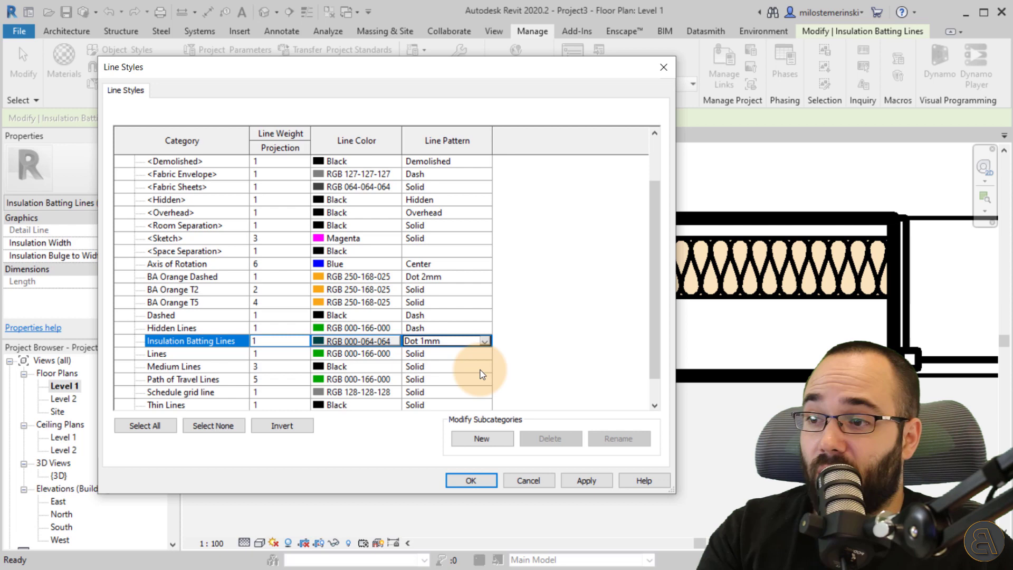
{"action": "left_click", "coordinate": [584, 481]}
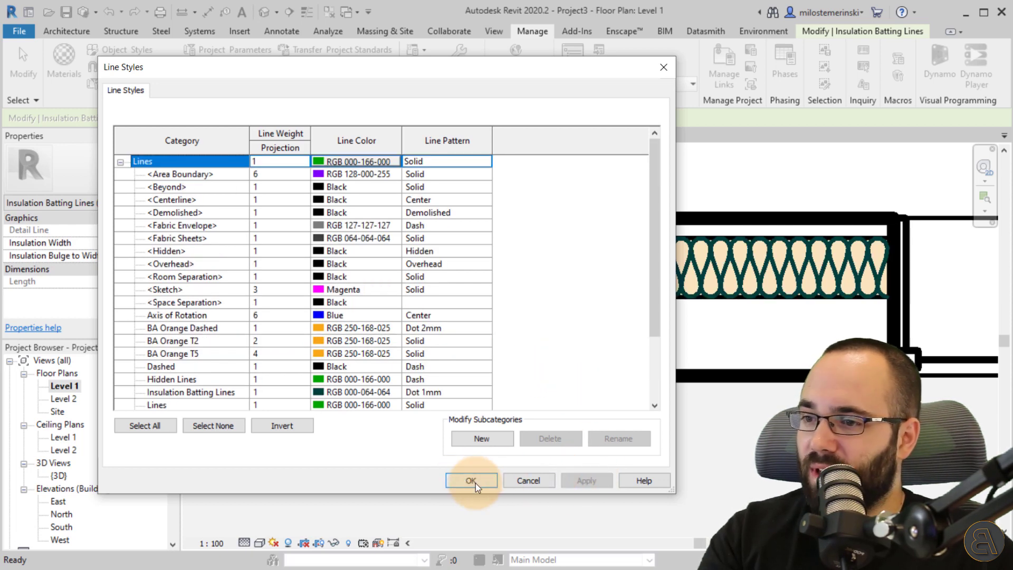
{"action": "left_click", "coordinate": [471, 480]}
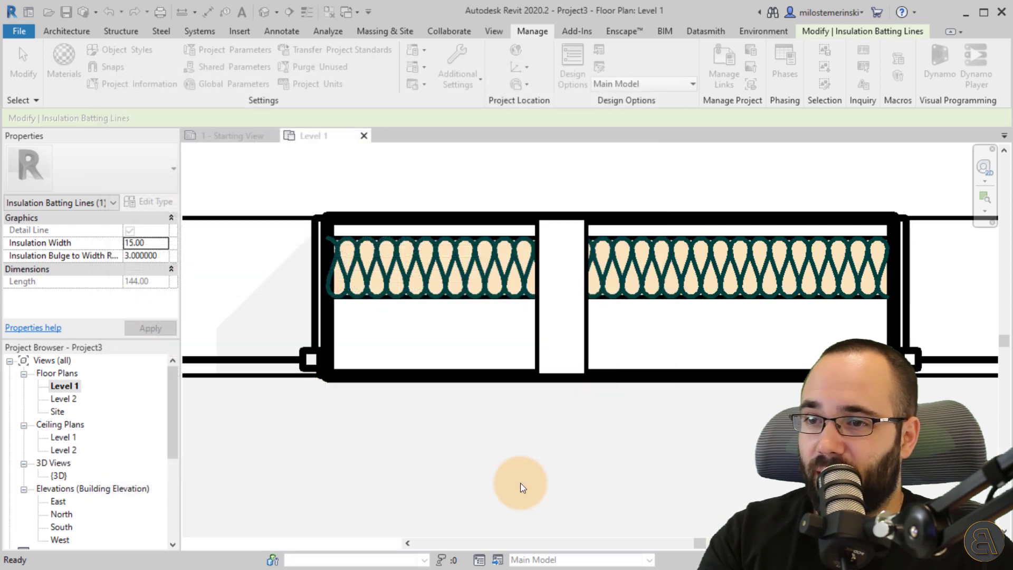
Examine the line color and pattern of the batting between the first and second windows up close.
{"action": "scroll", "coordinate": [418, 309], "scroll_direction": "up", "scroll_amount": 2}
{"action": "left_click", "coordinate": [417, 309]}
{"action": "scroll", "coordinate": [460, 394], "scroll_direction": "down", "scroll_amount": 1}
{"action": "left_click", "coordinate": [460, 394]}
{"action": "scroll", "coordinate": [460, 393], "scroll_direction": "down", "scroll_amount": 2}
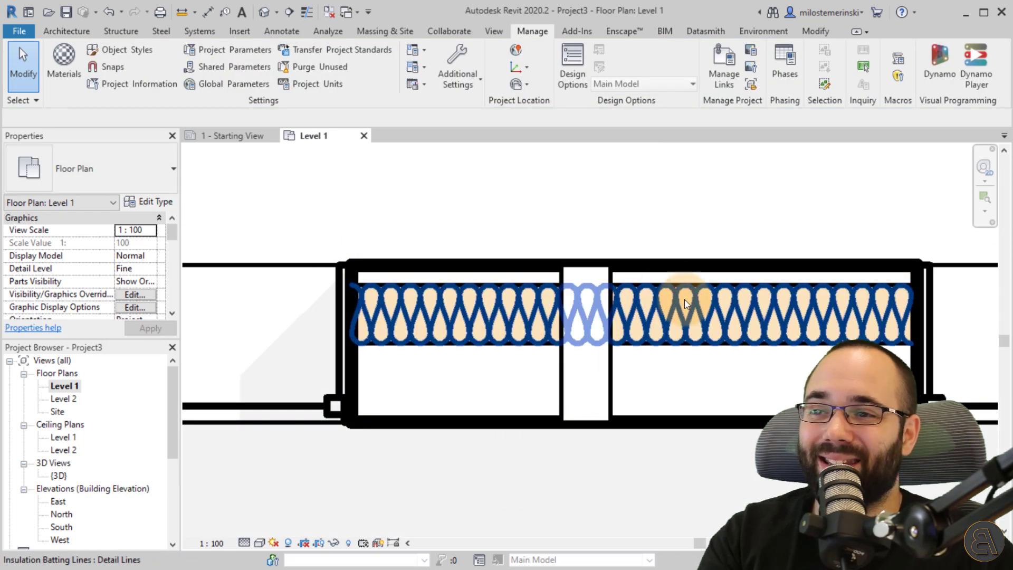
{"action": "left_click", "coordinate": [660, 319]}
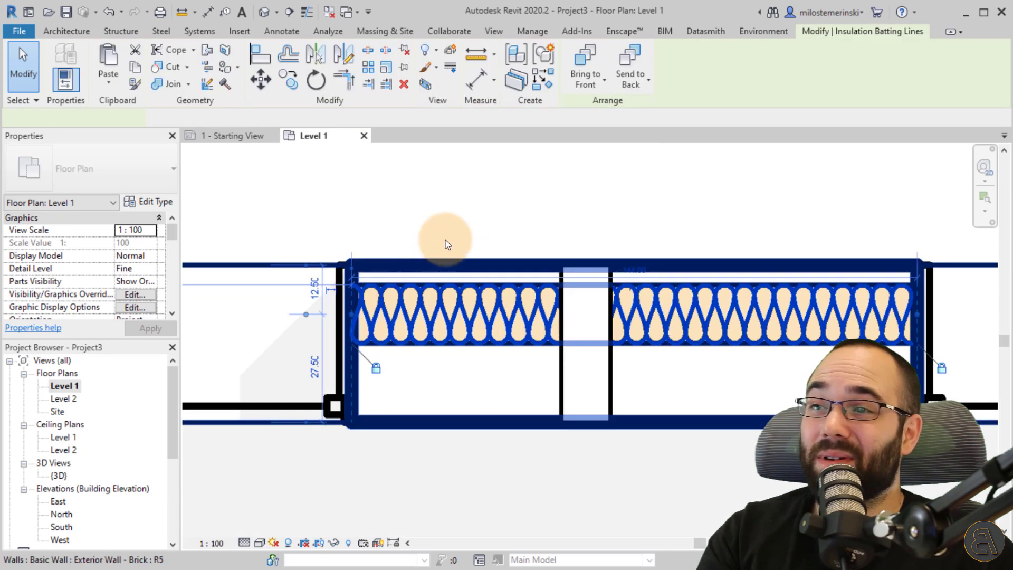
{"action": "left_click", "coordinate": [454, 210]}
In the project's Line Styles, set the line pattern of Insulation Batting Lines under Lines to Dash and apply the change.
{"action": "left_click", "coordinate": [477, 77]}
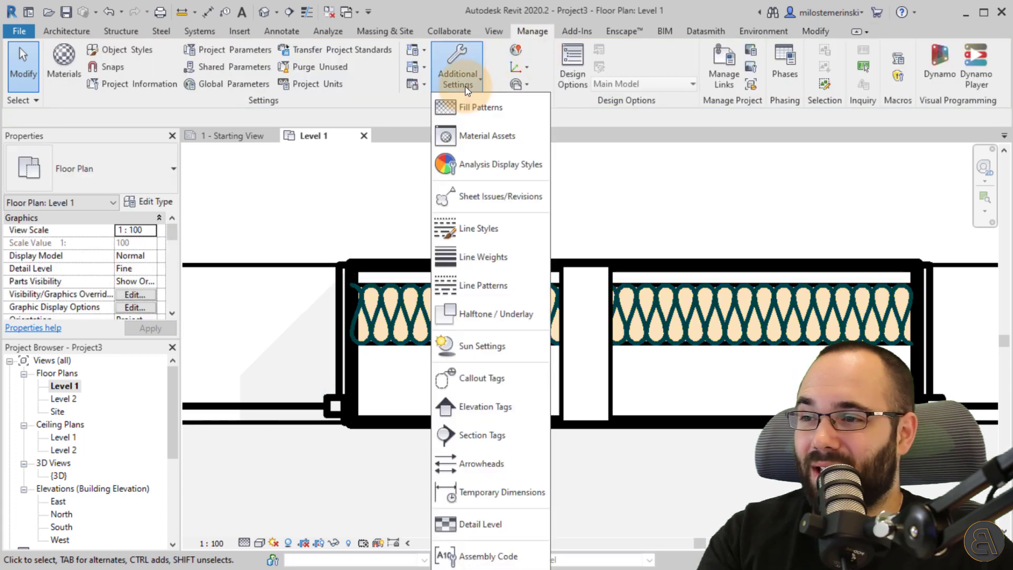
{"action": "left_click", "coordinate": [491, 232]}
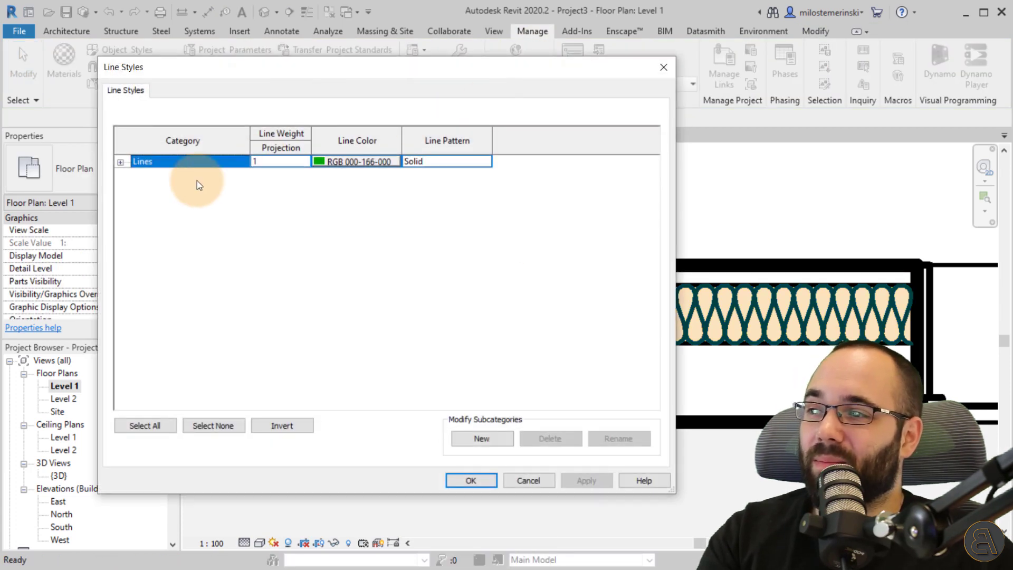
{"action": "left_click", "coordinate": [121, 161]}
{"action": "scroll", "coordinate": [464, 311], "scroll_direction": "down", "scroll_amount": 3}
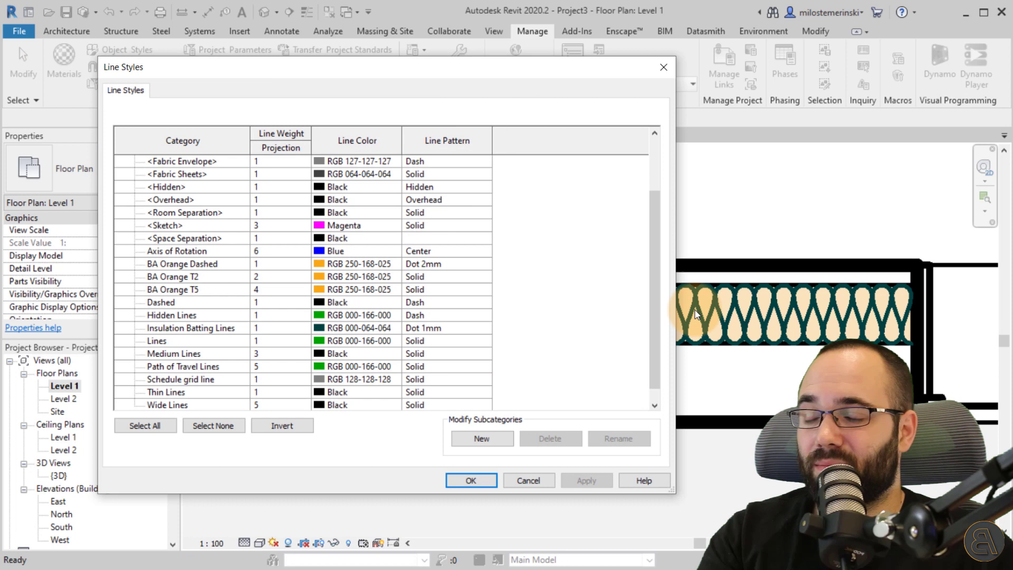
{"action": "scroll", "coordinate": [369, 284], "scroll_direction": "down", "scroll_amount": 2}
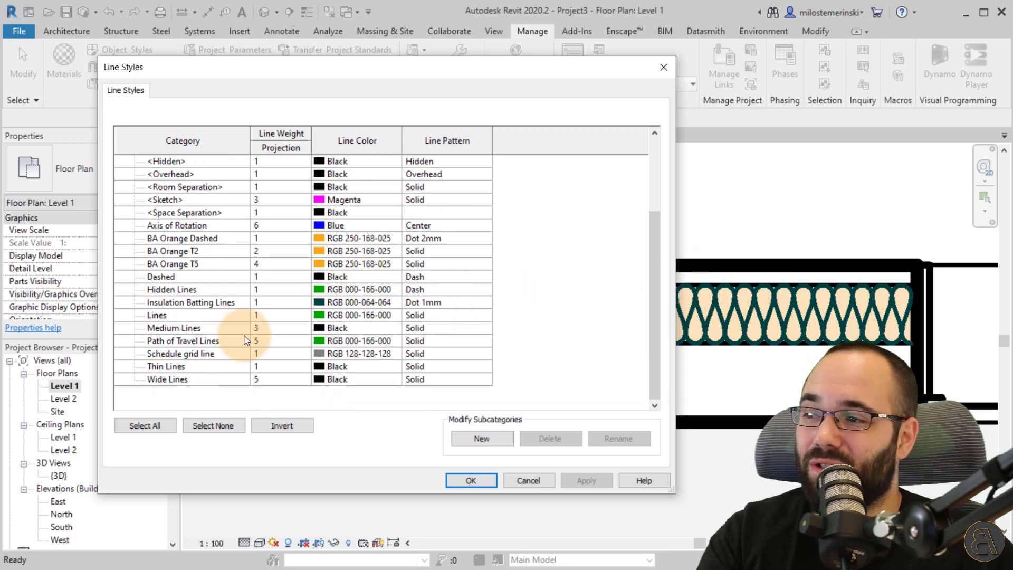
{"action": "left_click", "coordinate": [482, 316]}
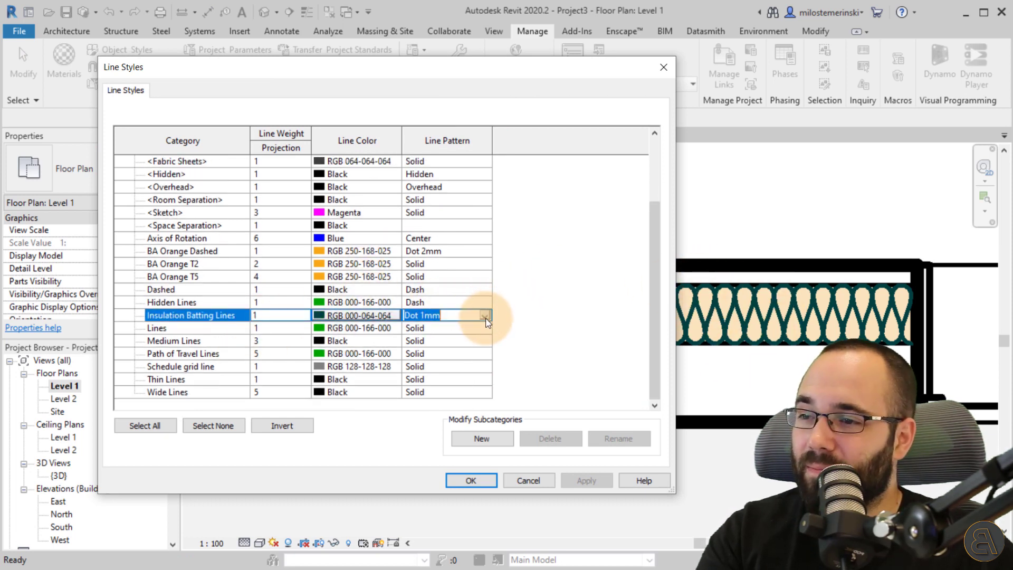
{"action": "left_click", "coordinate": [484, 315]}
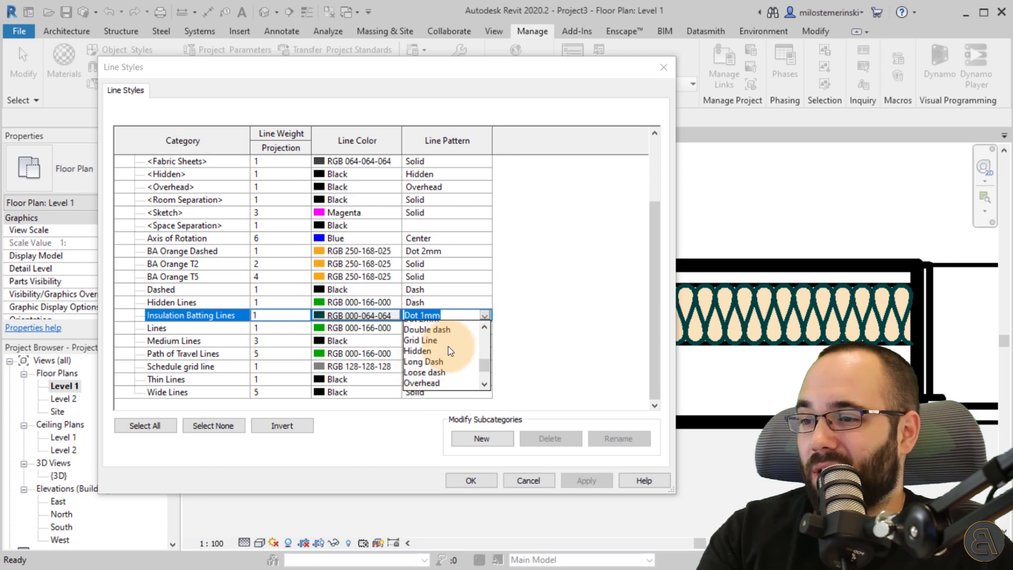
{"action": "scroll", "coordinate": [448, 353], "scroll_direction": "up", "scroll_amount": 4}
{"action": "scroll", "coordinate": [438, 359], "scroll_direction": "down", "scroll_amount": 1}
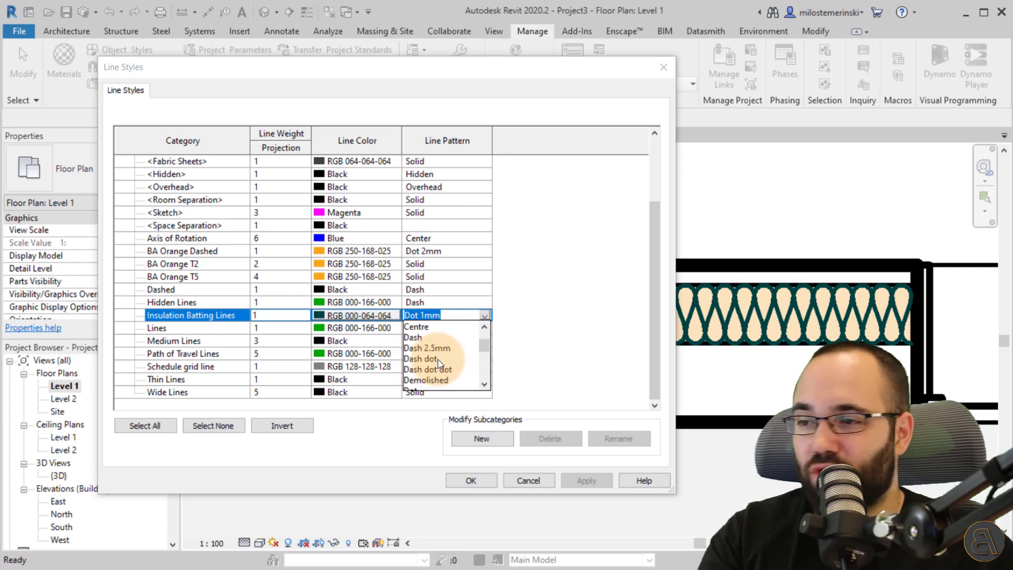
{"action": "left_click", "coordinate": [407, 336]}
{"action": "left_click", "coordinate": [589, 483]}
{"action": "left_click", "coordinate": [526, 481]}
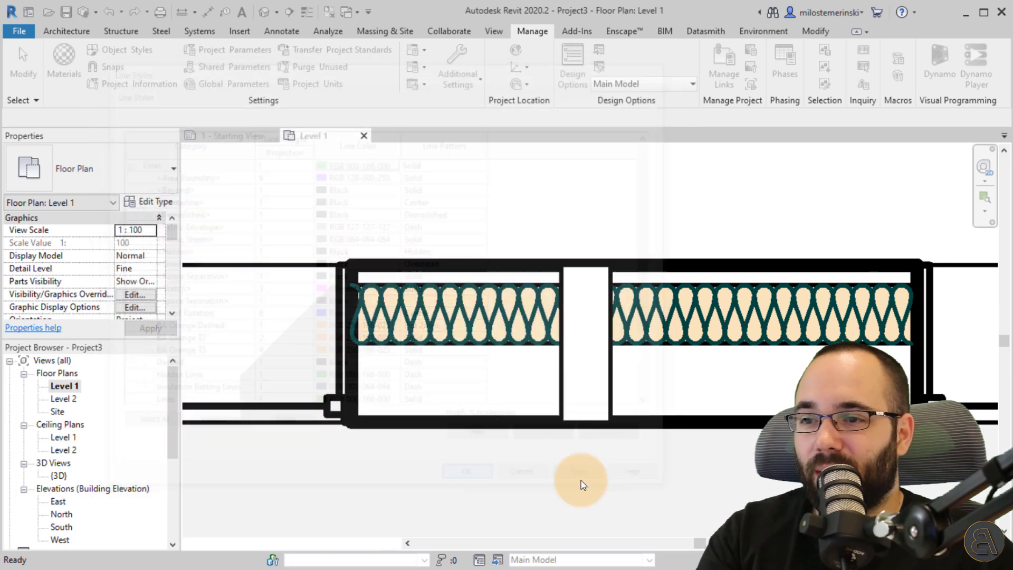
Reopen the Line Styles settings, change the Insulation Batting Lines color to gray, RGB 128-128-128, and apply it.
{"action": "left_click", "coordinate": [476, 84]}
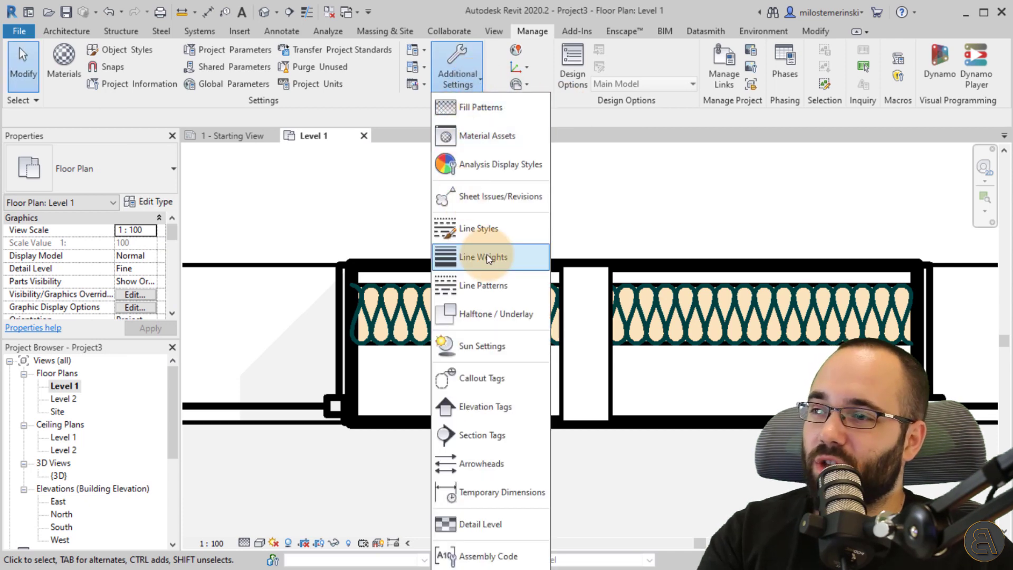
{"action": "left_click", "coordinate": [479, 228]}
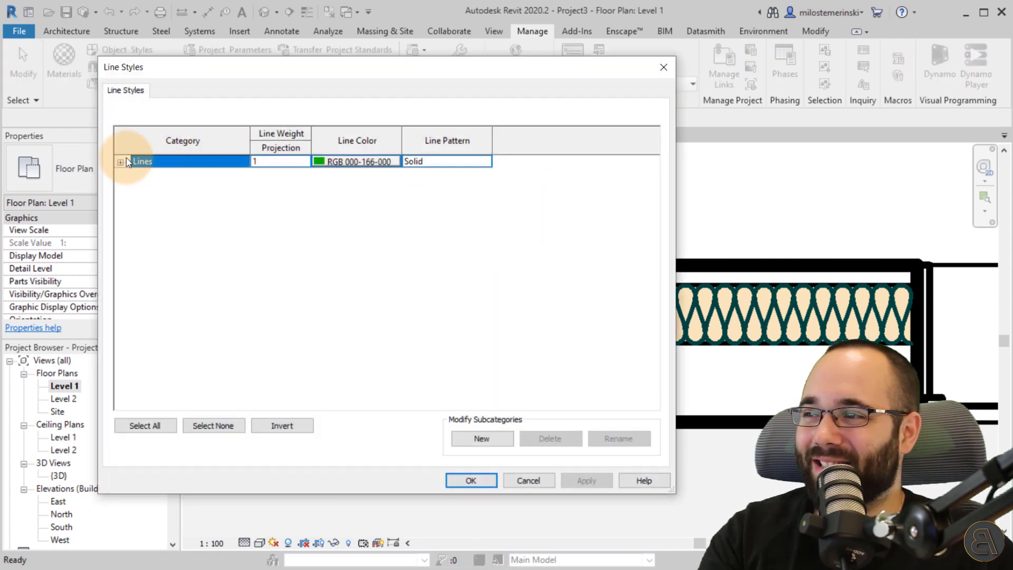
{"action": "left_click", "coordinate": [121, 162]}
{"action": "scroll", "coordinate": [361, 390], "scroll_direction": "down", "scroll_amount": 1}
{"action": "left_click", "coordinate": [338, 378]}
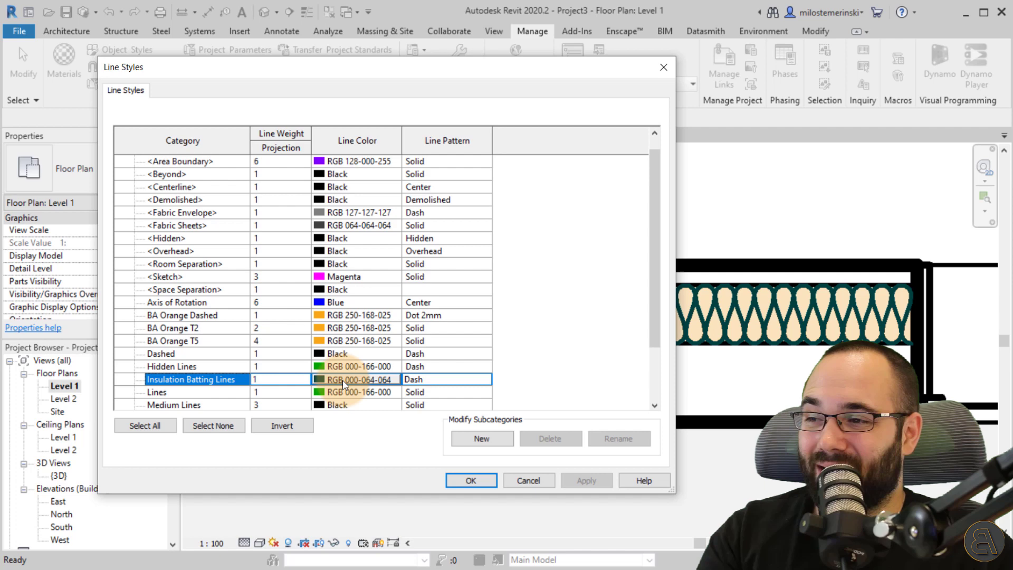
{"action": "left_click", "coordinate": [316, 380]}
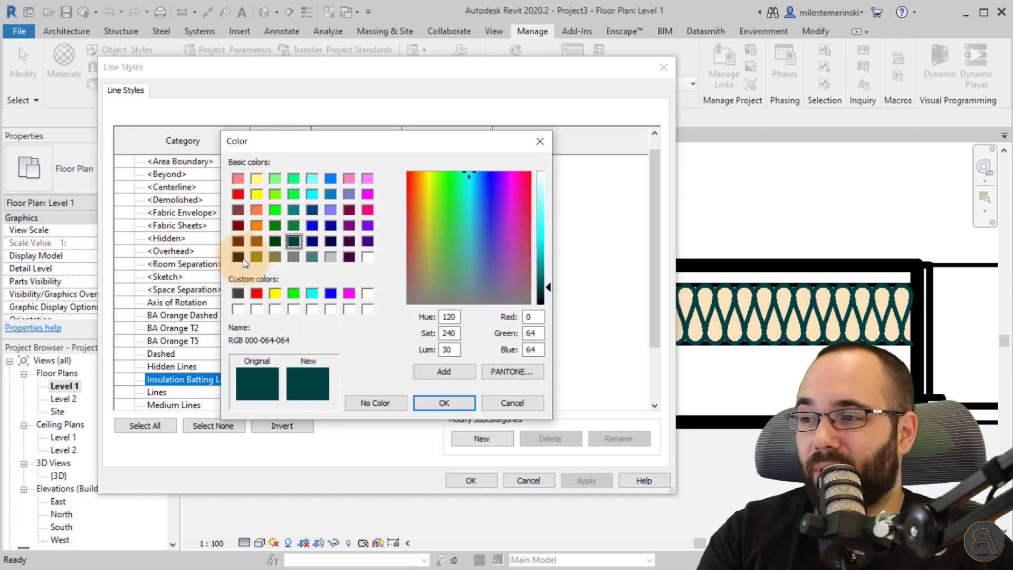
{"action": "left_click", "coordinate": [294, 257]}
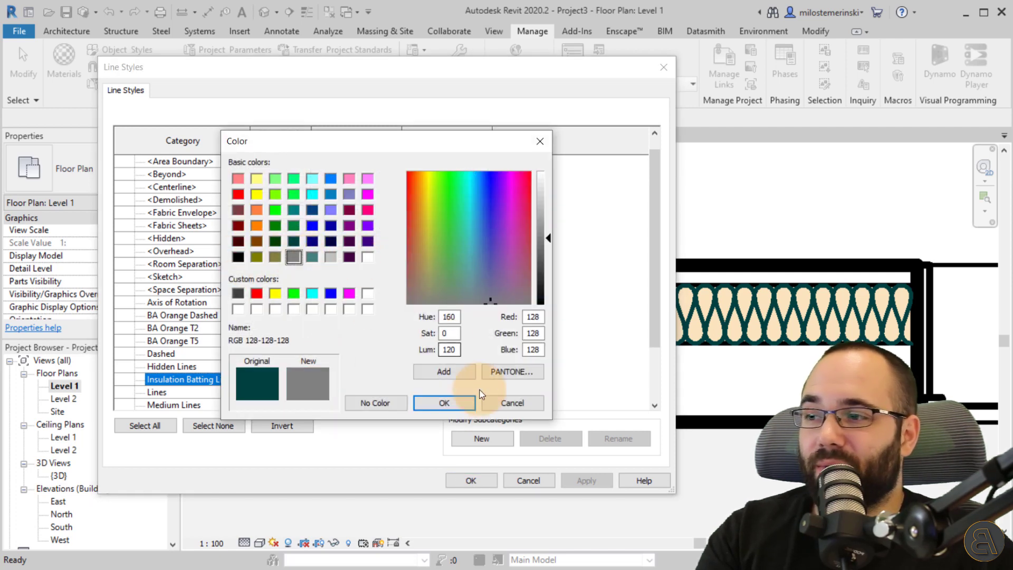
{"action": "left_click", "coordinate": [445, 404]}
{"action": "left_click", "coordinate": [586, 480]}
{"action": "left_click", "coordinate": [470, 480]}
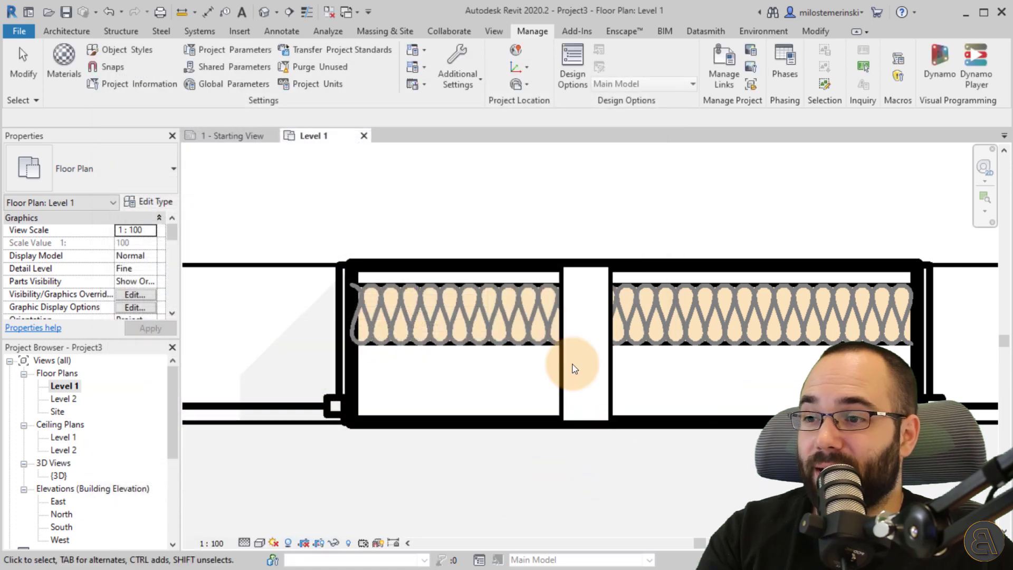
{"action": "scroll", "coordinate": [574, 369], "scroll_direction": "down", "scroll_amount": 4}
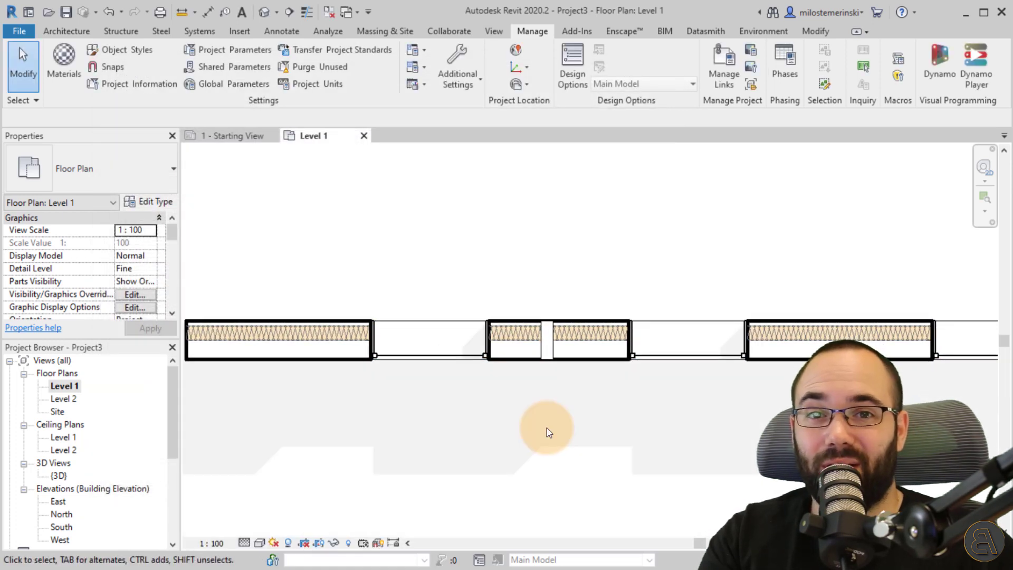